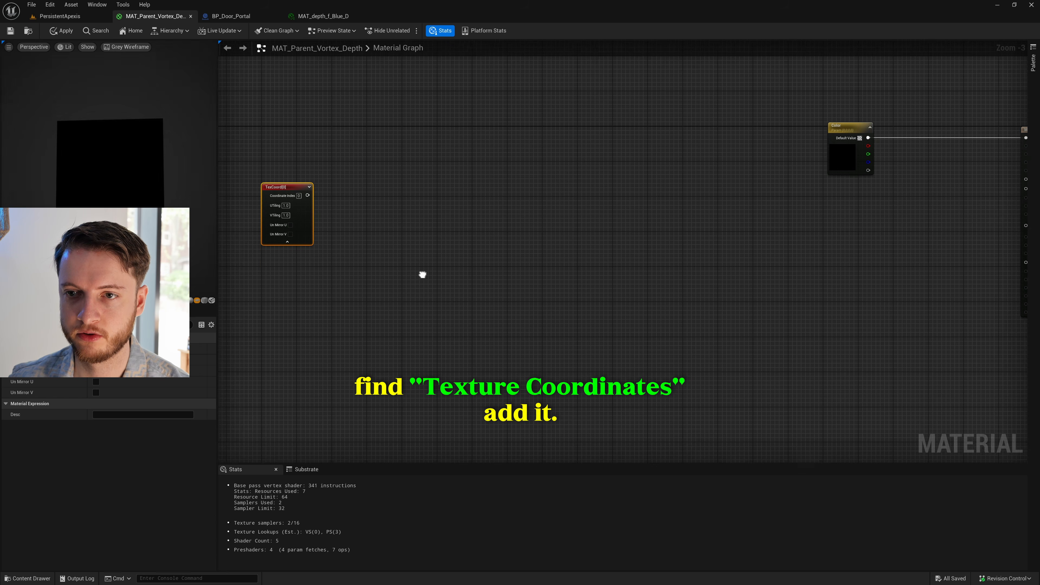
# - Add a single-value constant node to the material graph below the TexCoord node
pyautogui.scroll(1, 449, 261)
pyautogui.click(448, 261)
pyautogui.rightClick(364, 284)
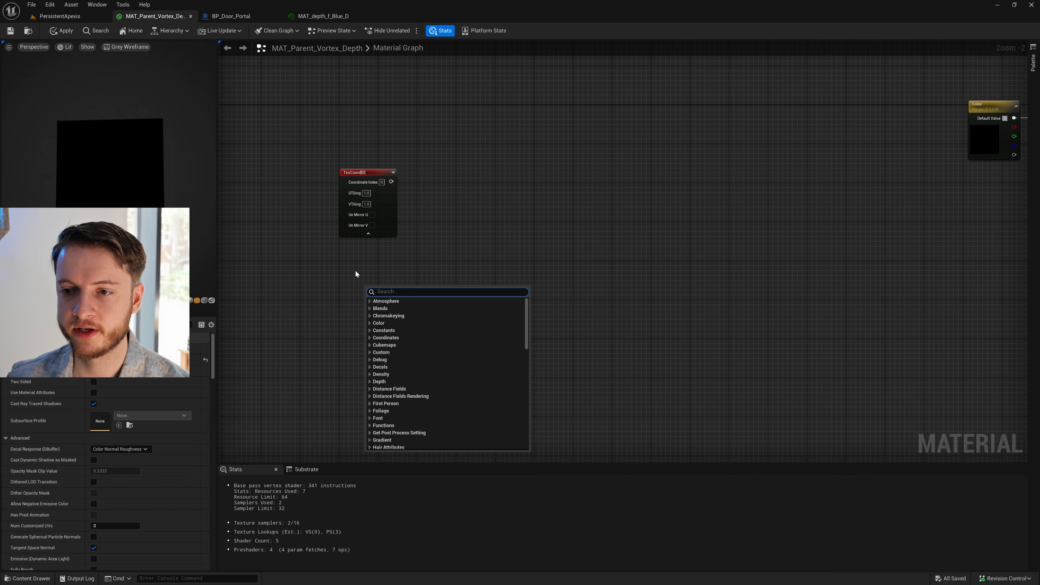
pyautogui.click(367, 280)
pyautogui.press('1')
pyautogui.click(368, 283)
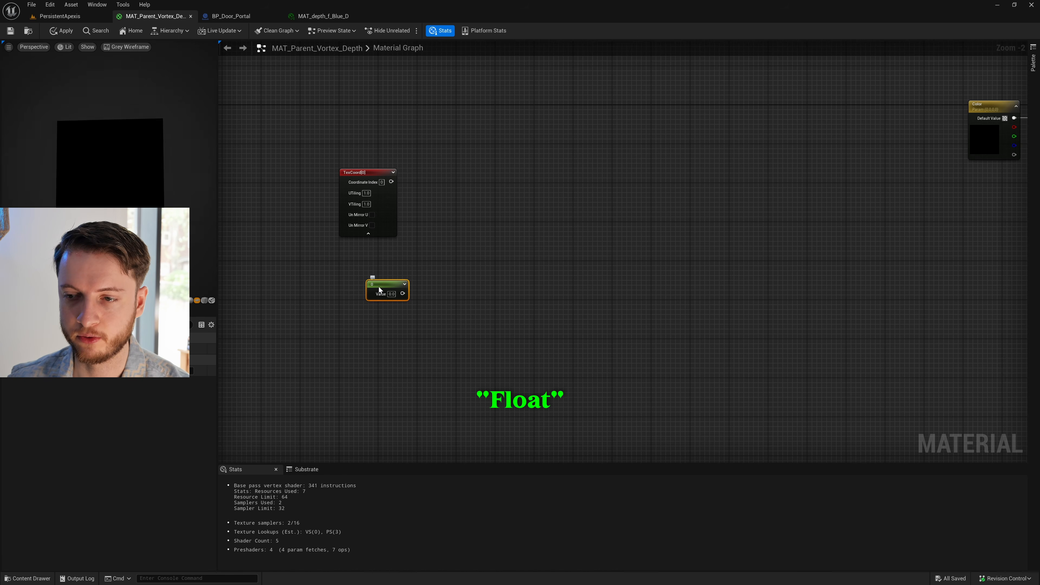
# - Convert the constant into a parameter named "Polar Centre" with a default value of 0.5
pyautogui.rightClick(379, 287)
pyautogui.click(424, 314)
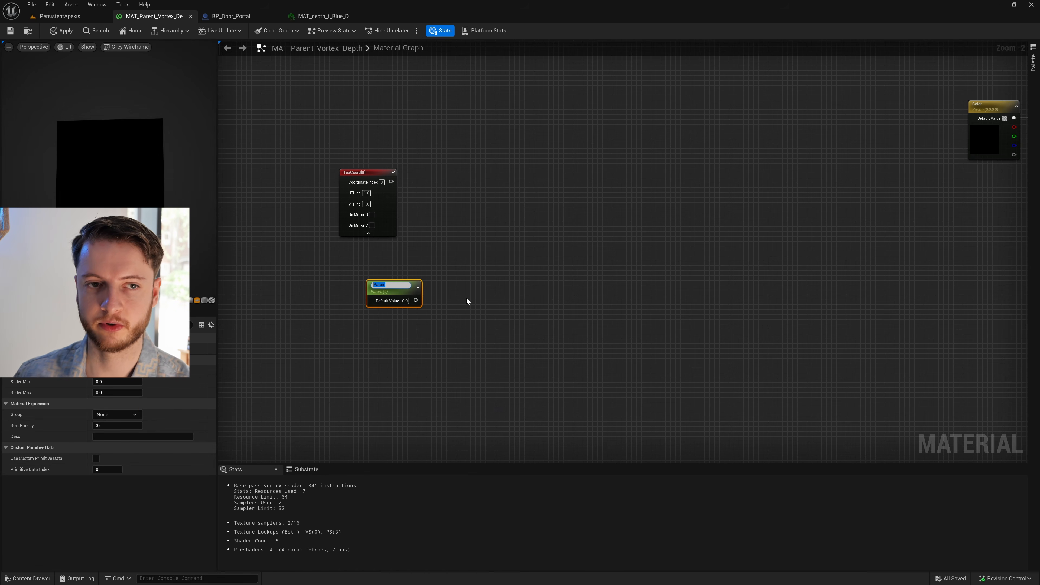
pyautogui.write('Polar')
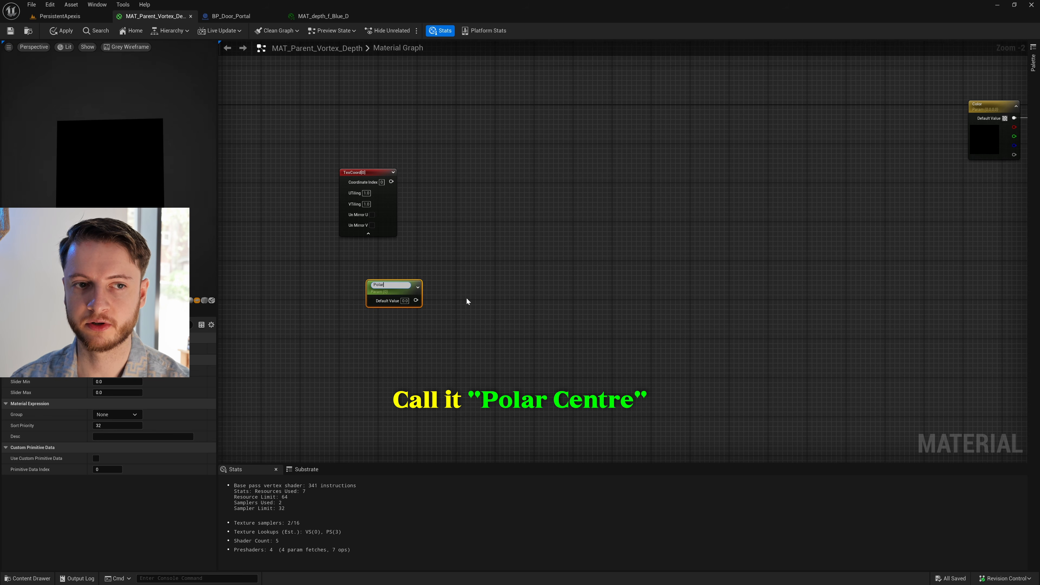
pyautogui.write(' Centre')
pyautogui.press('Return')
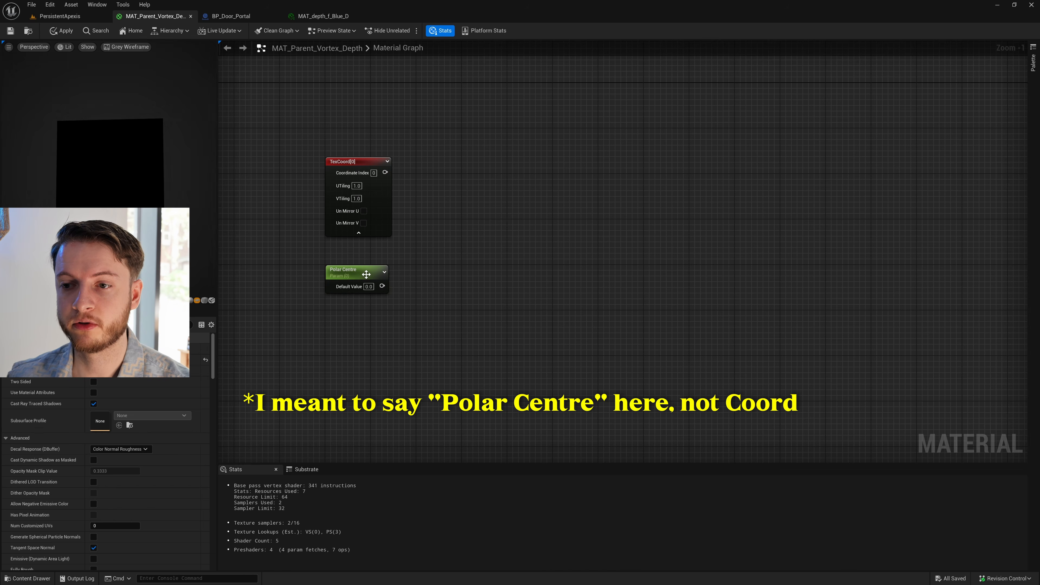
pyautogui.click(369, 286)
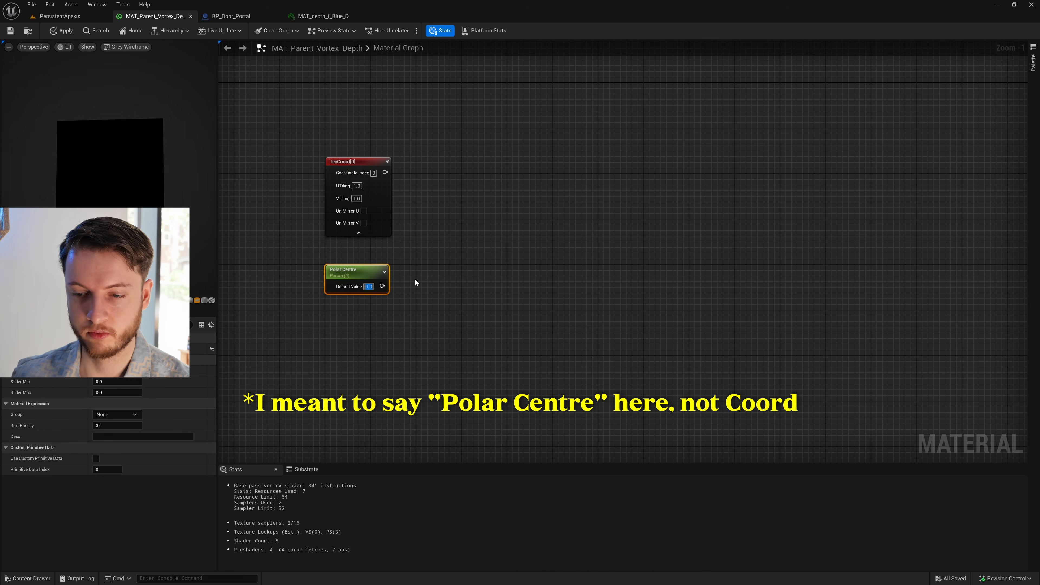
pyautogui.write('0.5')
pyautogui.press('Return')
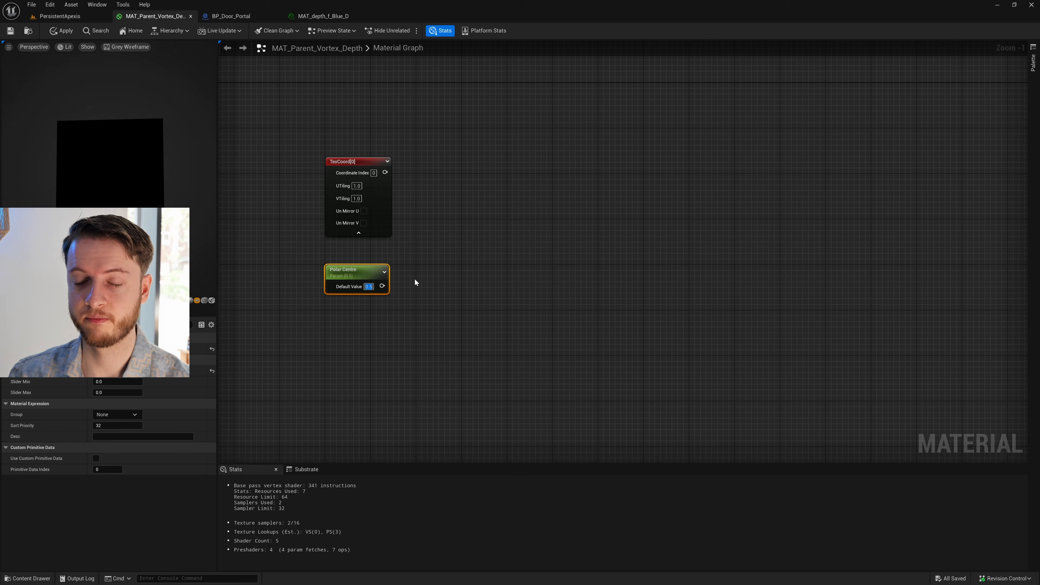
pyautogui.click(401, 262)
# - Add a Subtract node and place it just beyond the TexCoord and Polar Centre nodes, level between them
pyautogui.rightClick(488, 249)
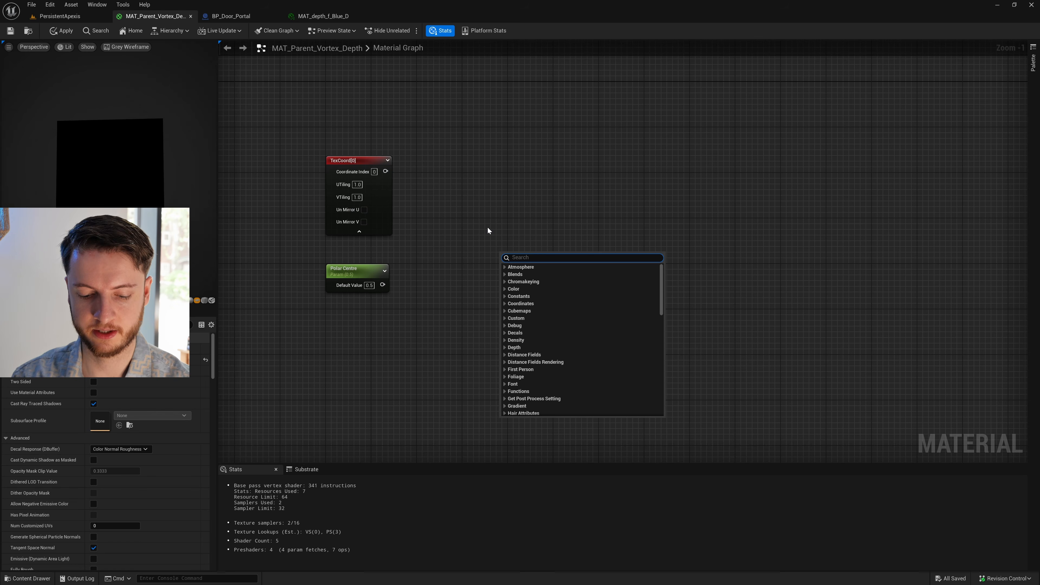
pyautogui.write('sub')
pyautogui.press('Return')
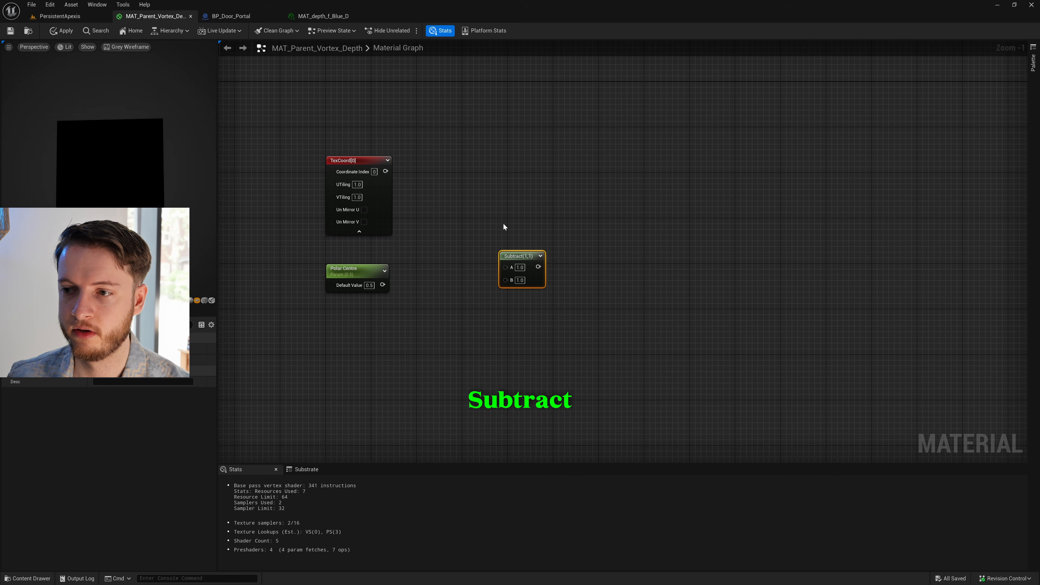
pyautogui.moveTo(516, 257); pyautogui.dragTo(503, 221)
pyautogui.click(463, 284)
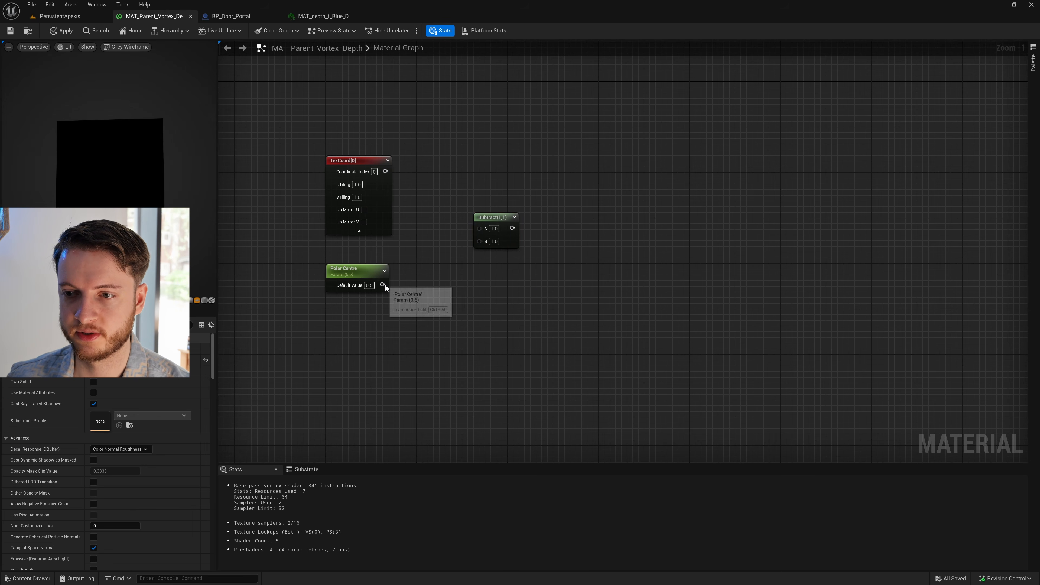
# - Connect TexCoord to the Subtract node's A input and Polar Centre to B, and collapse TexCoord's extra options
pyautogui.moveTo(385, 171); pyautogui.dragTo(480, 228)
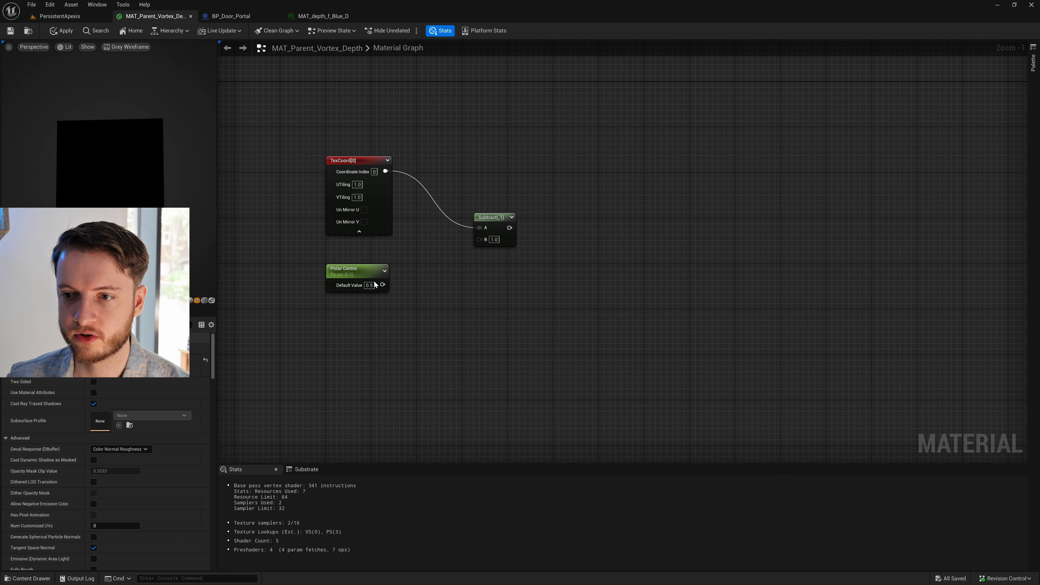
pyautogui.moveTo(382, 285); pyautogui.dragTo(482, 242)
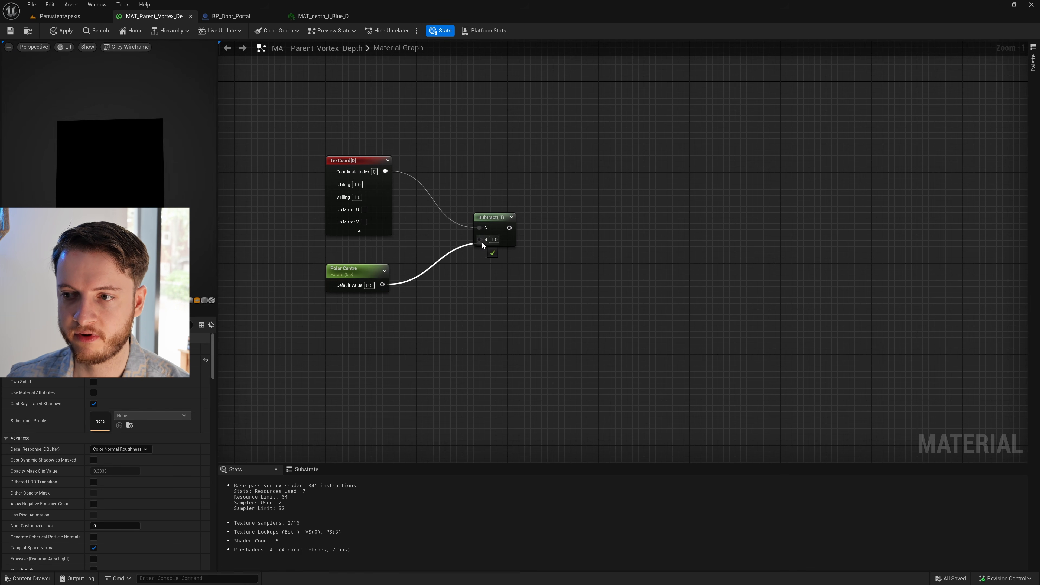
pyautogui.click(361, 233)
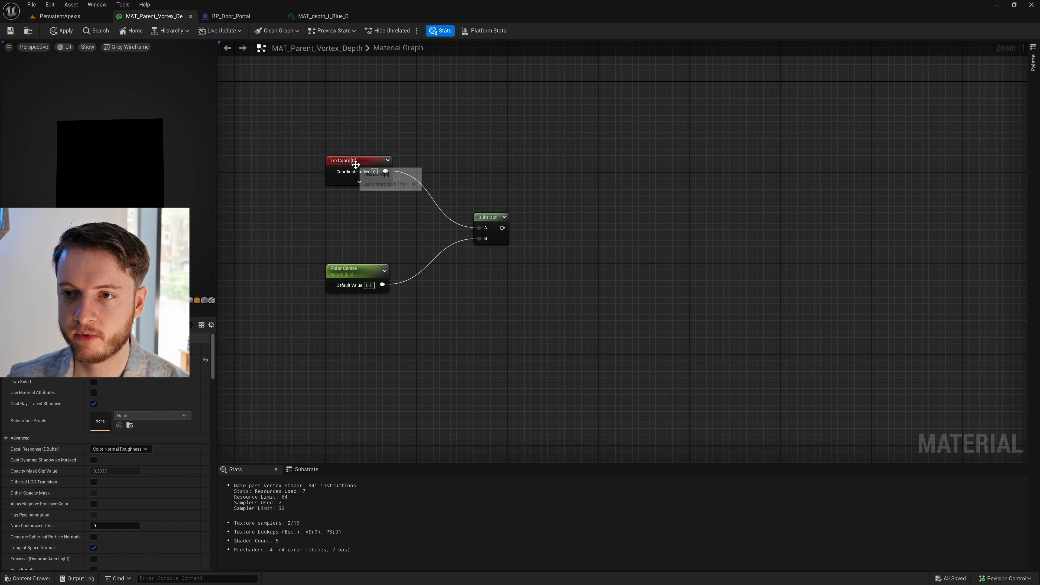
# - Preview the TexCoord node on the plane and inspect its gradient in the preview viewport
pyautogui.click(352, 161)
pyautogui.rightClick(373, 159)
pyautogui.click(433, 188)
pyautogui.moveTo(137, 202); pyautogui.dragTo(168, 231)
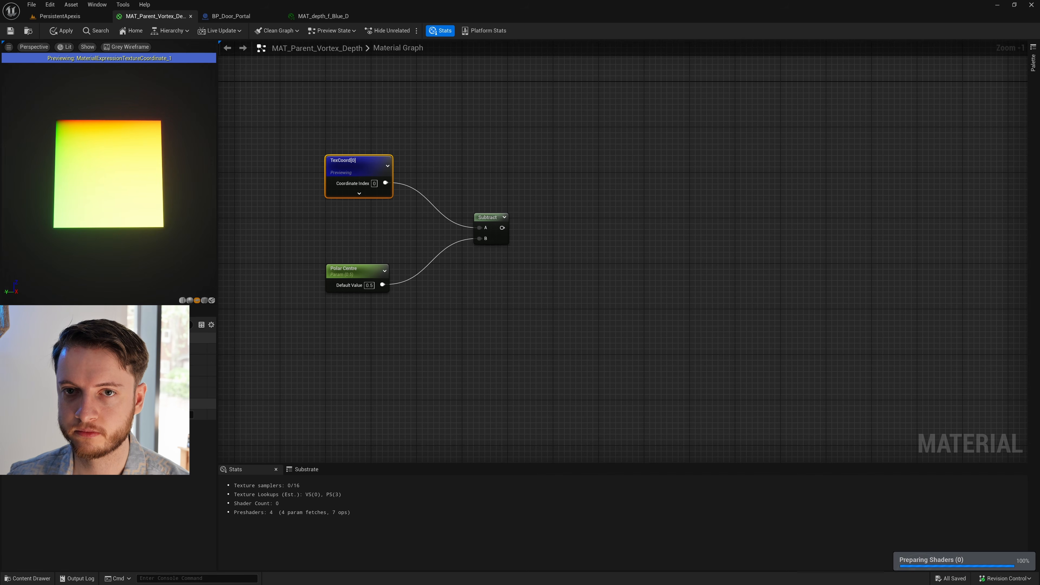
pyautogui.moveTo(123, 170)
pyautogui.mouseDown()
pyautogui.moveTo(132, 168)
pyautogui.moveTo(114, 166)
pyautogui.mouseUp()
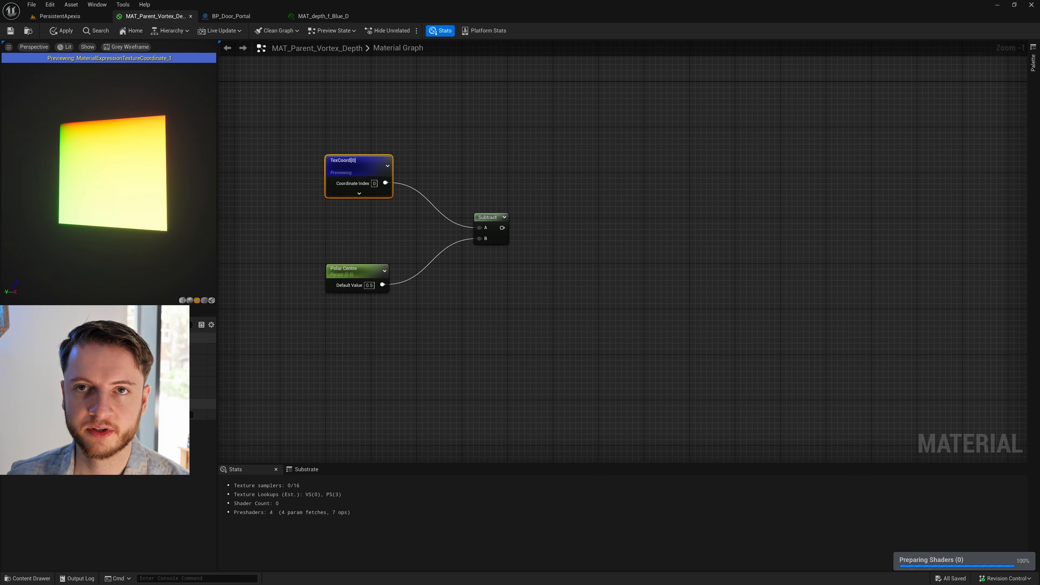
pyautogui.moveTo(119, 166)
pyautogui.mouseDown()
pyautogui.moveTo(136, 166)
pyautogui.moveTo(120, 165)
pyautogui.mouseUp()
# - Switch the material preview environment to Epic Headquarters and inspect the plane from slightly different angles
pyautogui.click(190, 301)
pyautogui.click(197, 303)
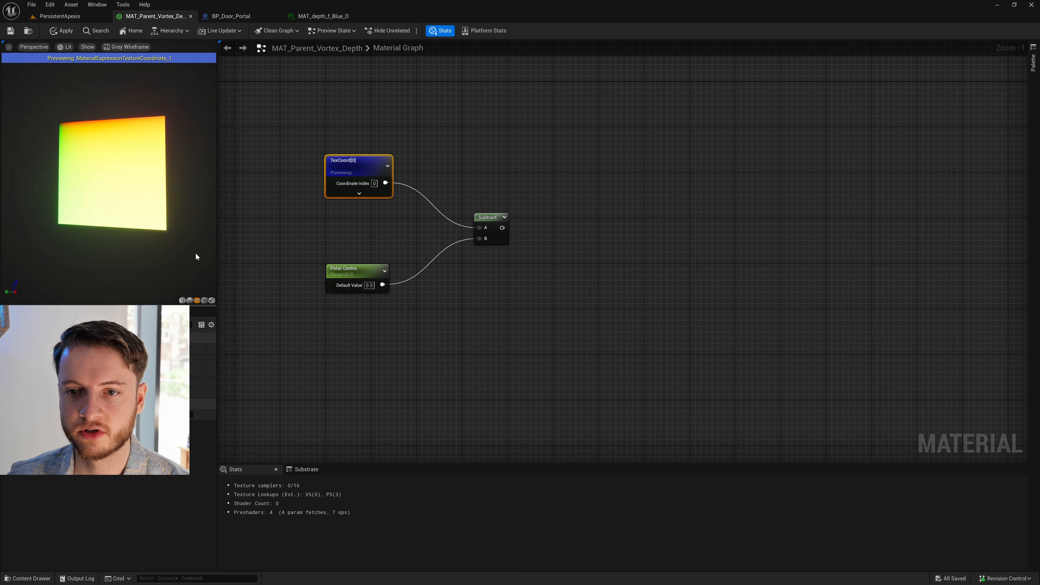
pyautogui.click(140, 45)
pyautogui.click(139, 69)
pyautogui.moveTo(126, 141); pyautogui.dragTo(105, 125)
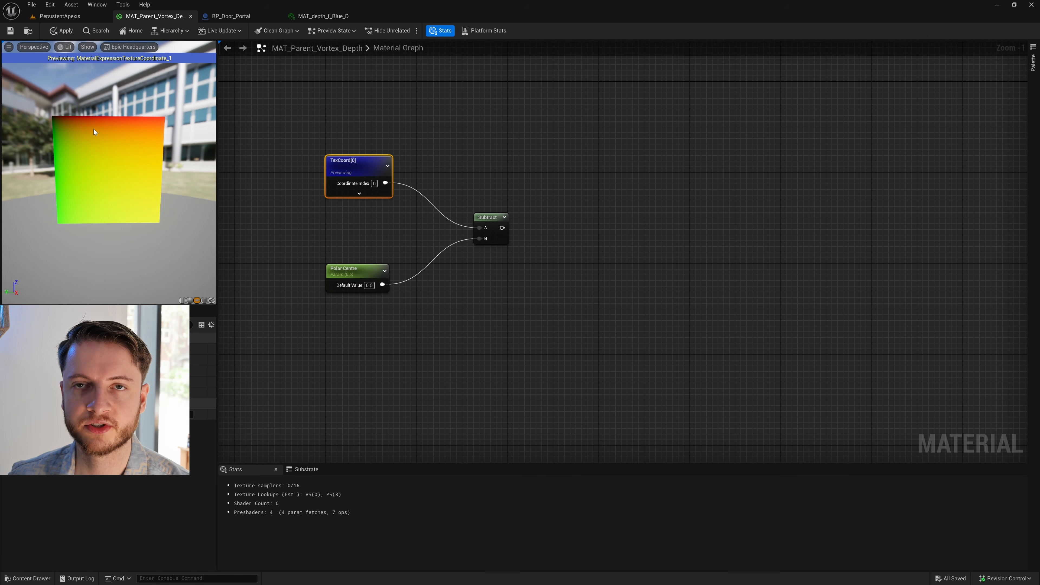
pyautogui.moveTo(119, 202); pyautogui.dragTo(151, 206)
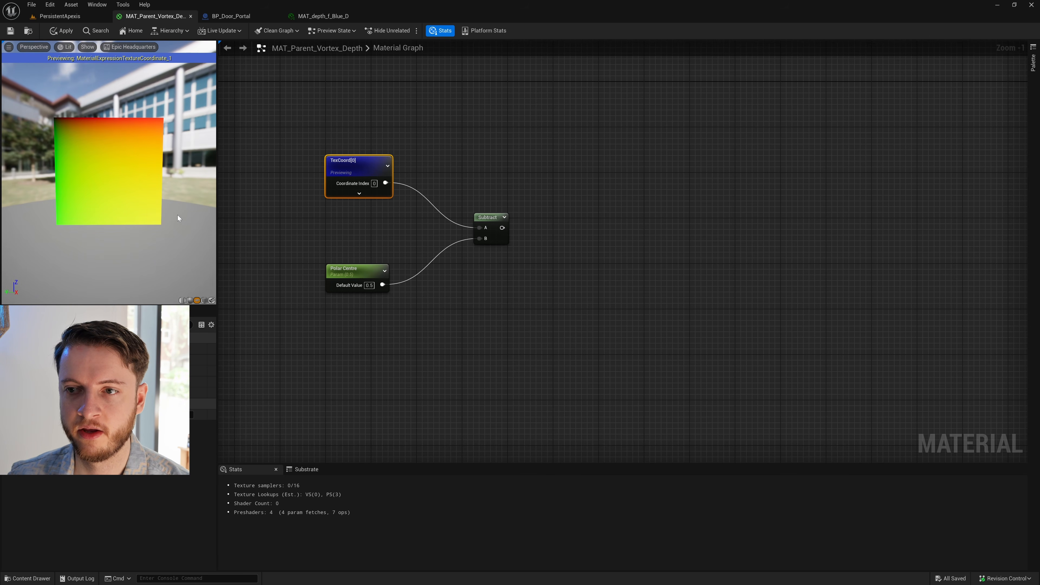
# - Nudge the Polar Centre node slightly upward and preview the Subtract node's output on the plane
pyautogui.moveTo(359, 274); pyautogui.dragTo(358, 268)
pyautogui.click(491, 221)
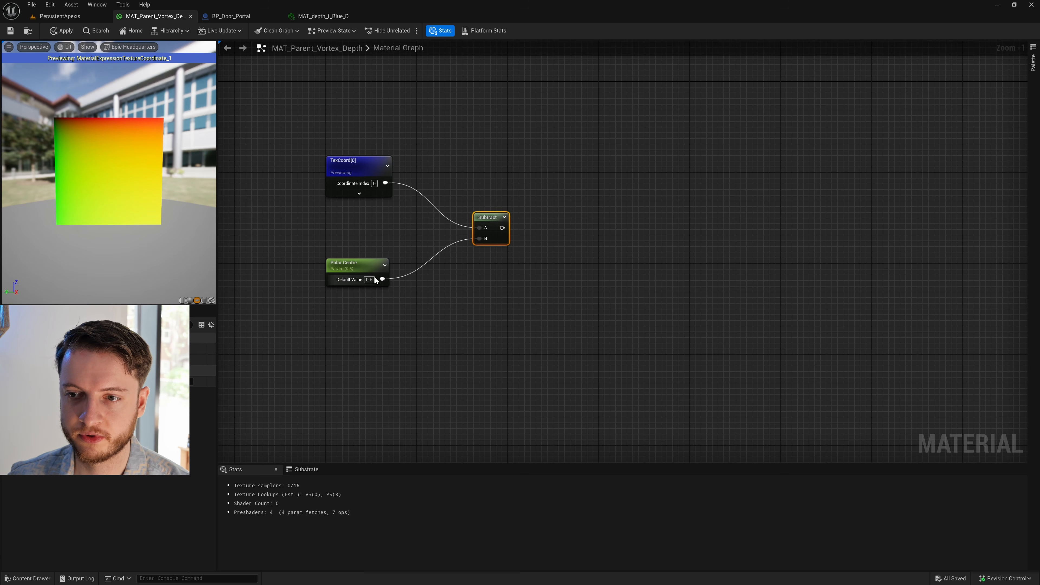
pyautogui.rightClick(499, 225)
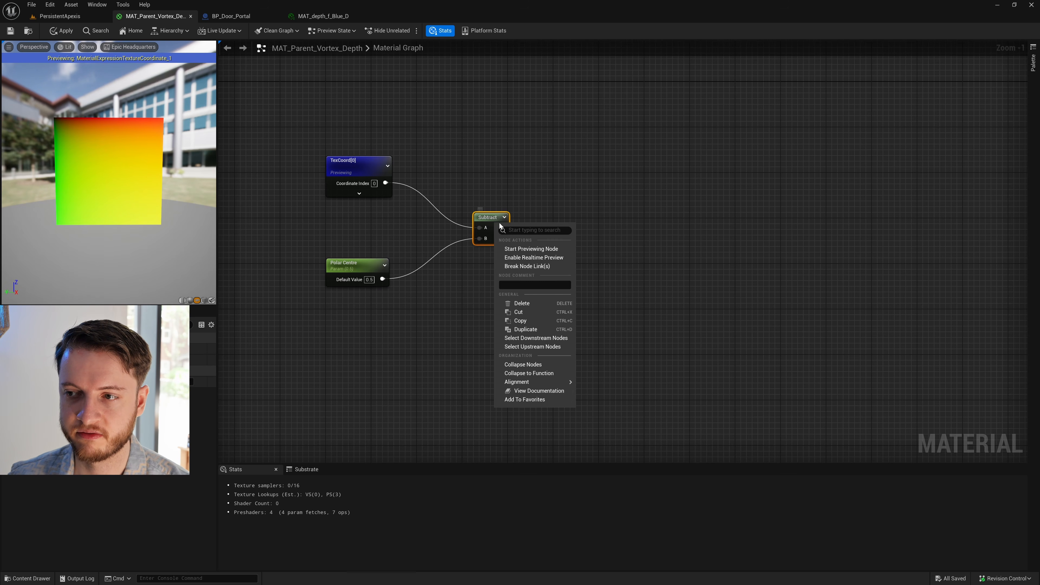
pyautogui.click(529, 250)
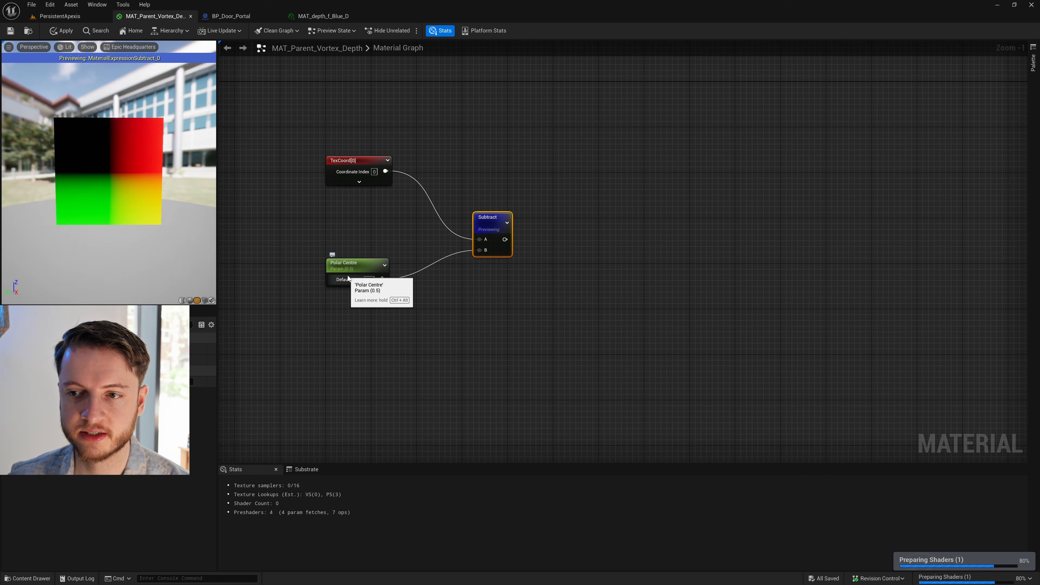
pyautogui.moveTo(122, 173)
pyautogui.mouseDown()
pyautogui.moveTo(143, 172)
pyautogui.moveTo(109, 168)
pyautogui.moveTo(123, 185)
pyautogui.moveTo(77, 133)
pyautogui.moveTo(121, 183)
pyautogui.mouseUp()
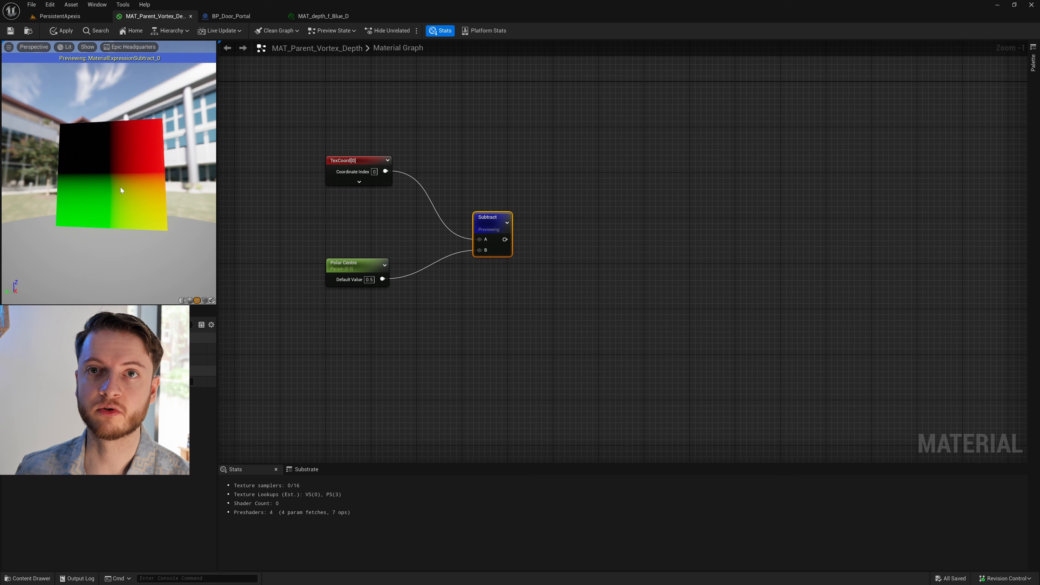
# - Move the Subtract node slightly closer to its inputs and stop previewing it
pyautogui.moveTo(495, 221); pyautogui.dragTo(485, 204)
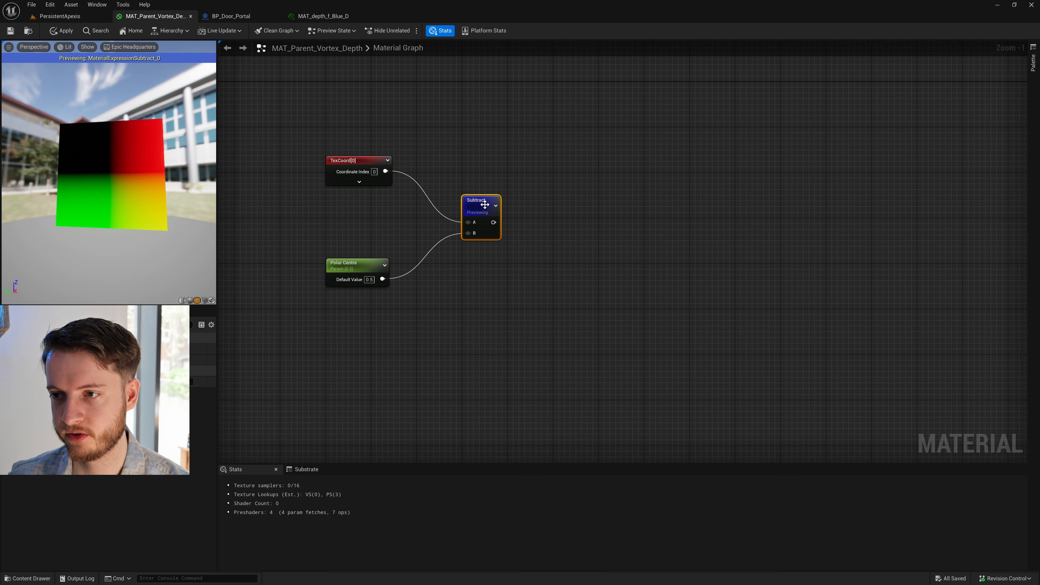
pyautogui.rightClick(485, 204)
pyautogui.click(512, 233)
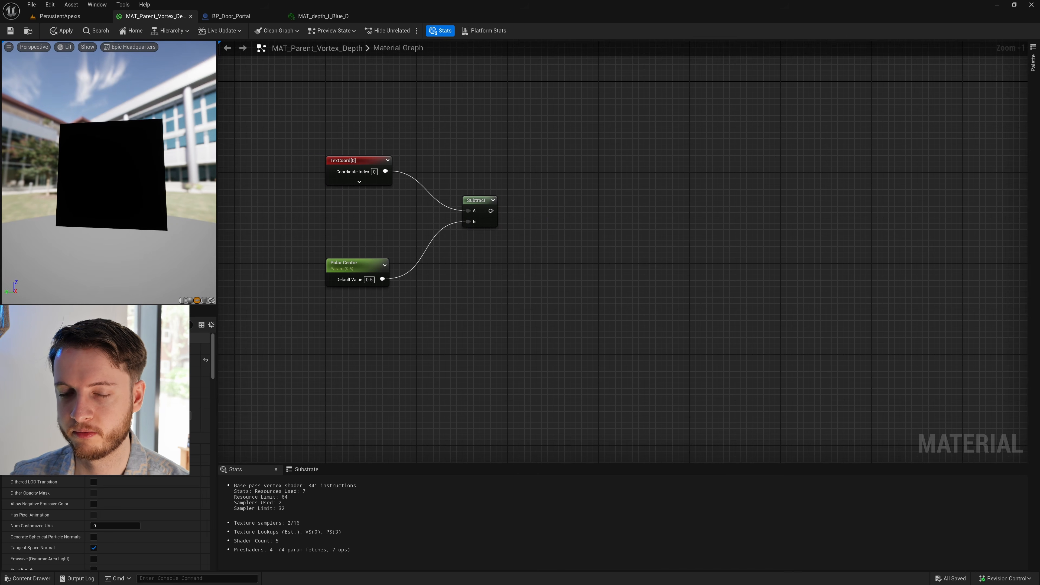
# - Add a ComponentMask node after the Subtract node with only the R channel enabled
pyautogui.moveTo(577, 182); pyautogui.dragTo(502, 206, button='right')
pyautogui.rightClick(471, 135)
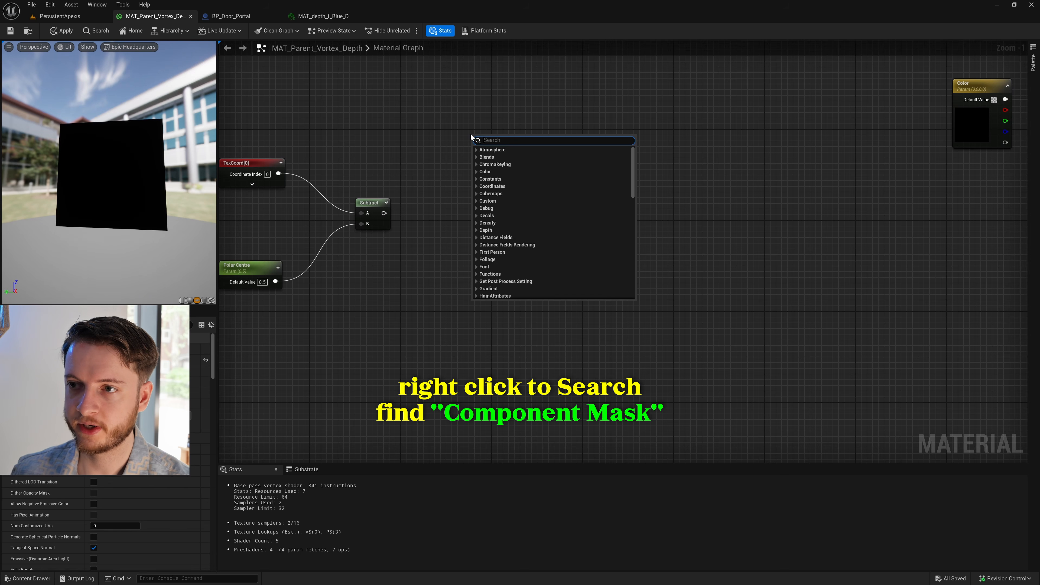
pyautogui.write('mask')
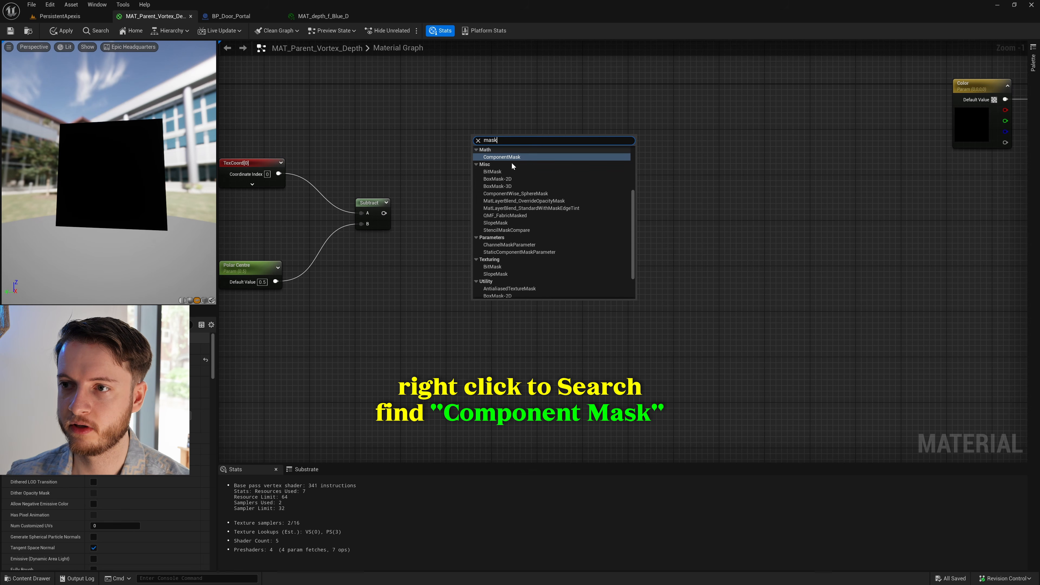
pyautogui.click(512, 158)
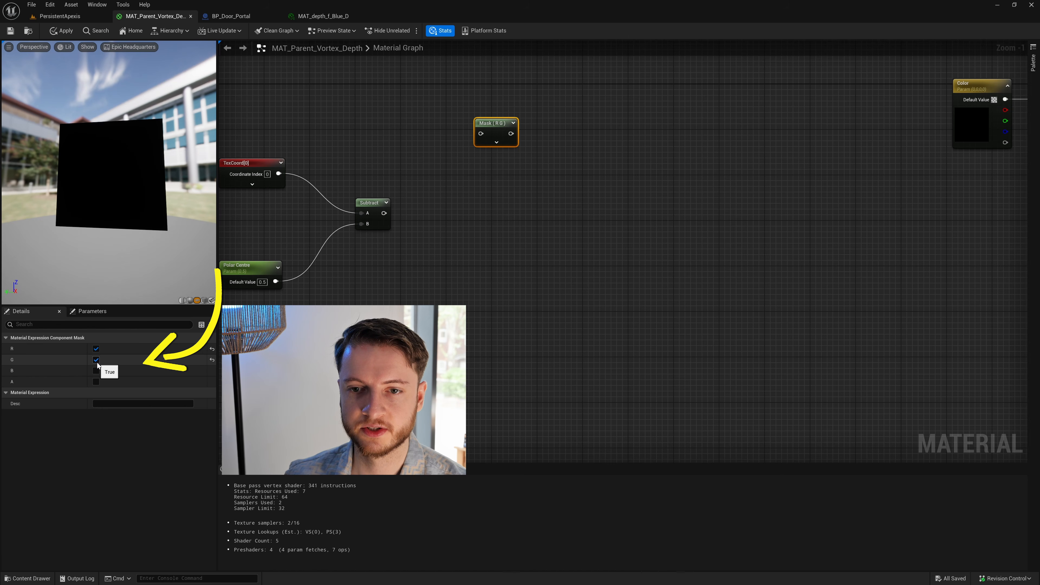
pyautogui.click(97, 360)
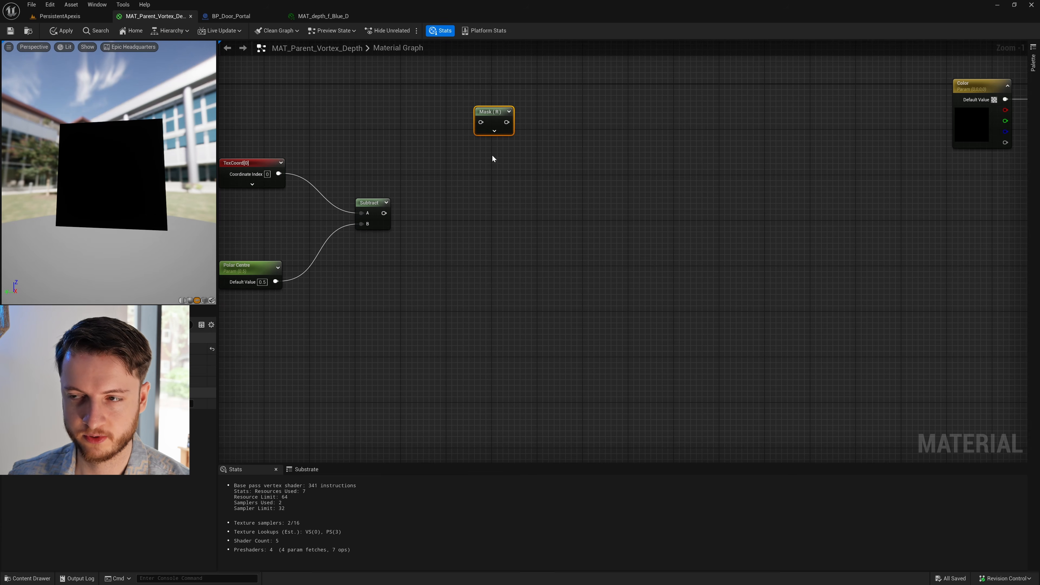
# - Duplicate the R mask, place the copy directly below it, and enable only its G channel
pyautogui.hotkey('ctrl', 'd')
pyautogui.moveTo(504, 157); pyautogui.dragTo(488, 157)
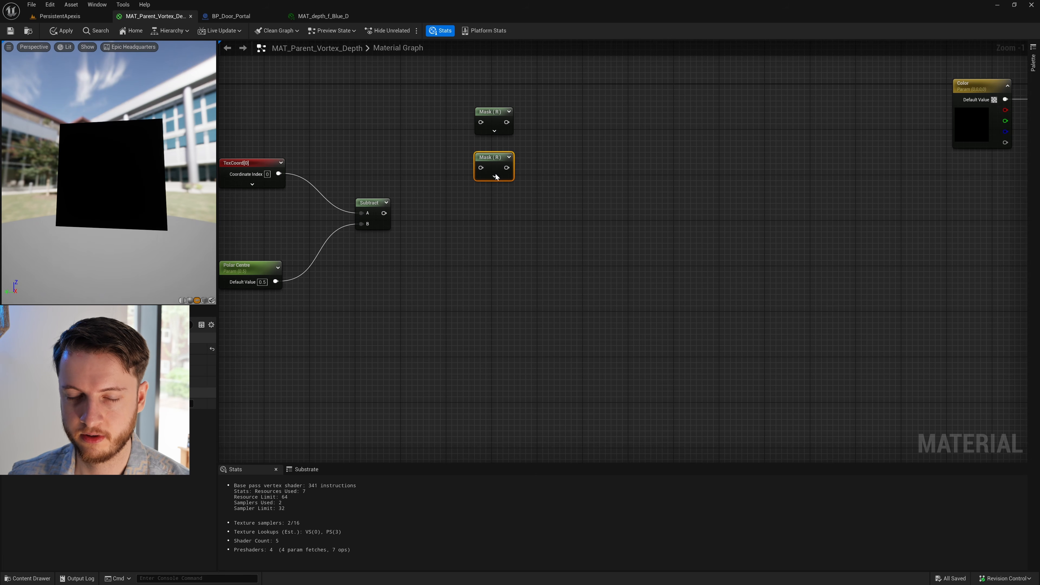
pyautogui.click(96, 359)
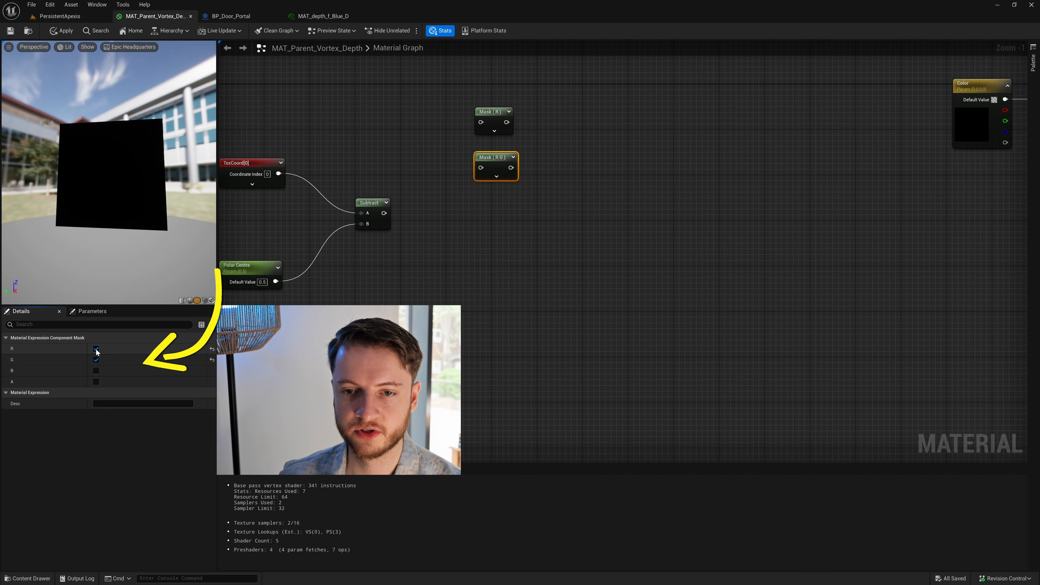
pyautogui.click(96, 349)
# - Preview the Subtract node's output on the plane again
pyautogui.moveTo(284, 189); pyautogui.dragTo(417, 209, button='right')
pyautogui.click(416, 209)
pyautogui.click(392, 183)
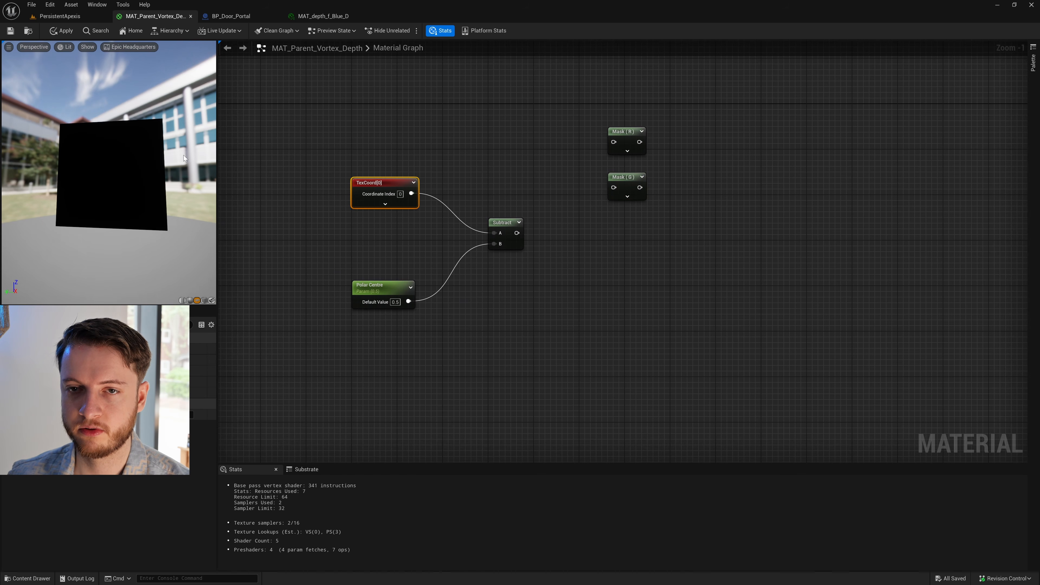
pyautogui.moveTo(540, 171); pyautogui.dragTo(518, 166, button='right')
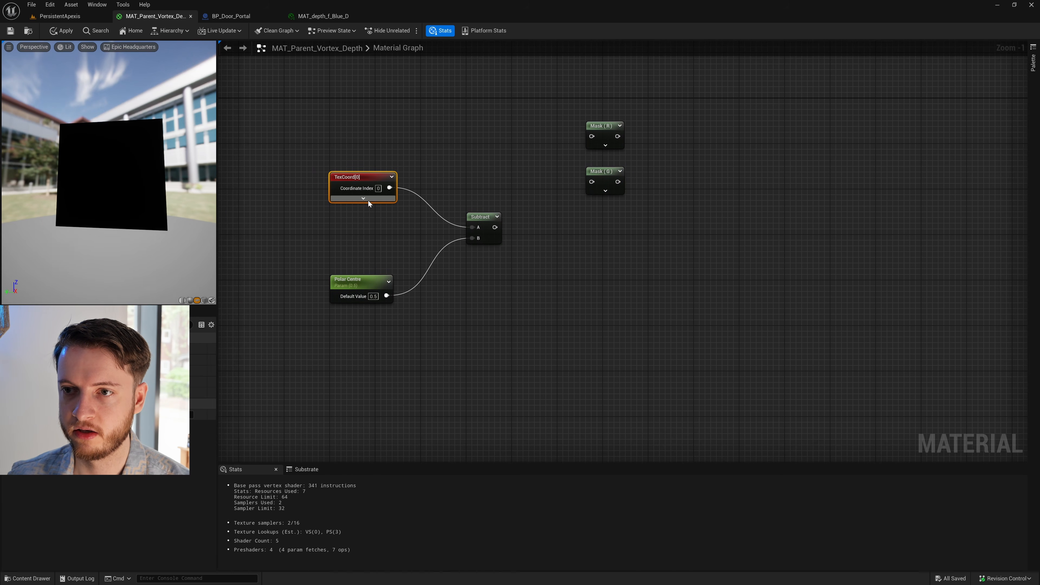
pyautogui.rightClick(370, 179)
pyautogui.click(483, 217)
pyautogui.rightClick(484, 218)
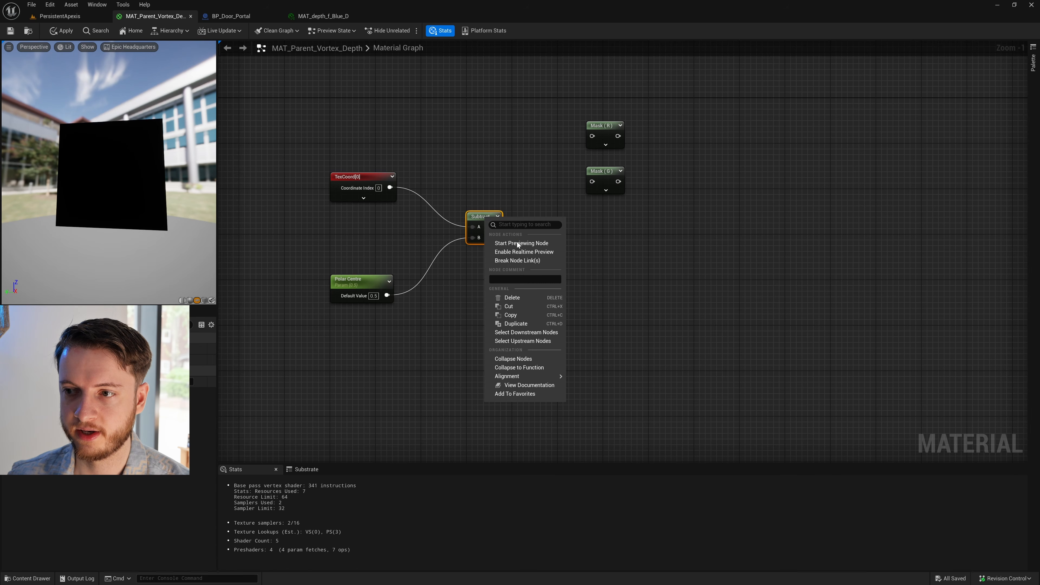
pyautogui.click(516, 243)
# - Connect the Subtract node's output to the inputs of both the R mask and the G mask
pyautogui.moveTo(517, 243); pyautogui.dragTo(493, 238, button='right')
pyautogui.moveTo(569, 141); pyautogui.dragTo(566, 152)
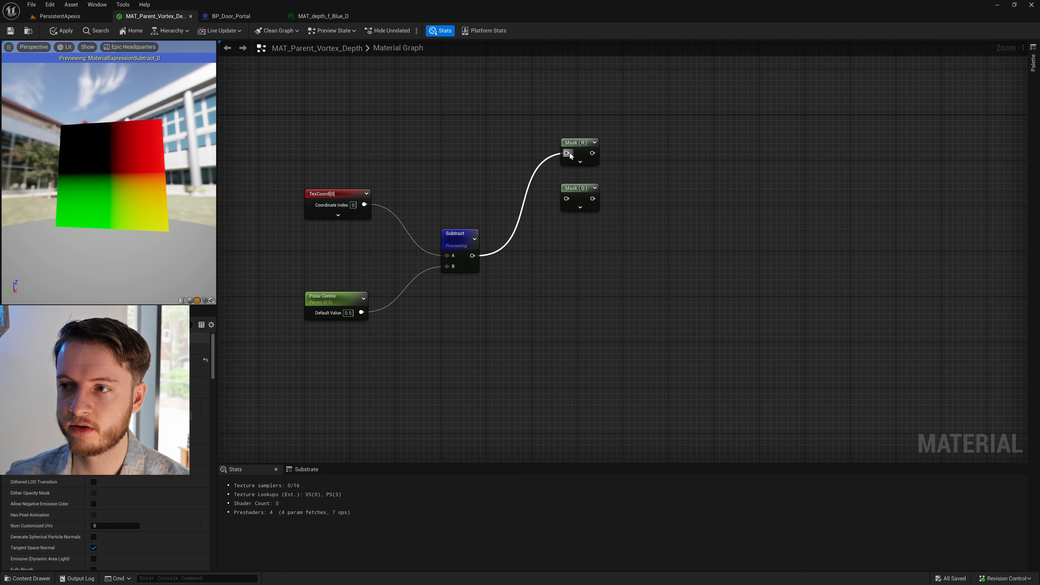
pyautogui.moveTo(567, 198); pyautogui.dragTo(475, 258)
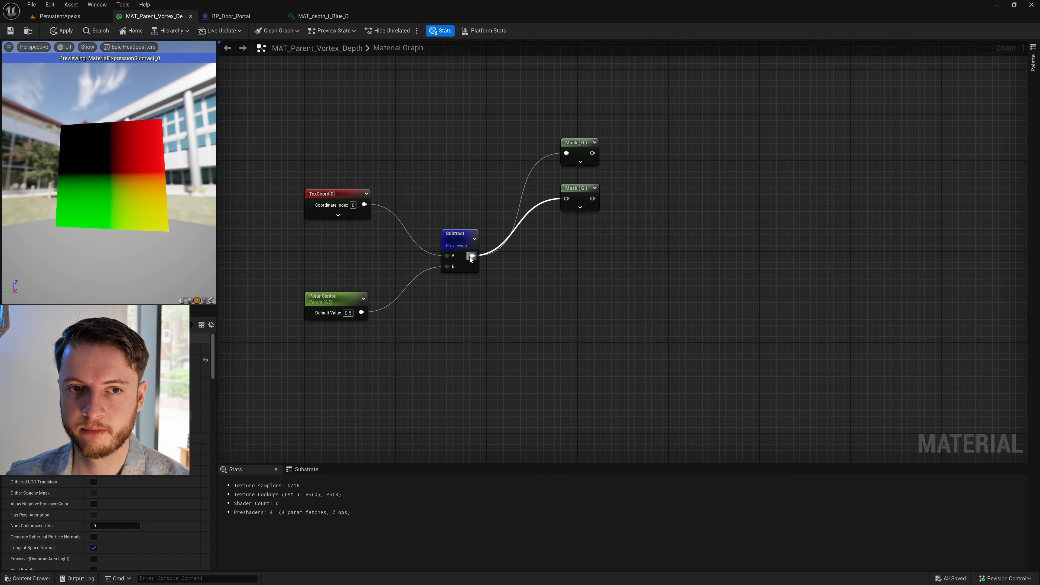
# - Preview the R mask's output on the plane and inspect its gradient
pyautogui.rightClick(566, 146)
pyautogui.click(631, 185)
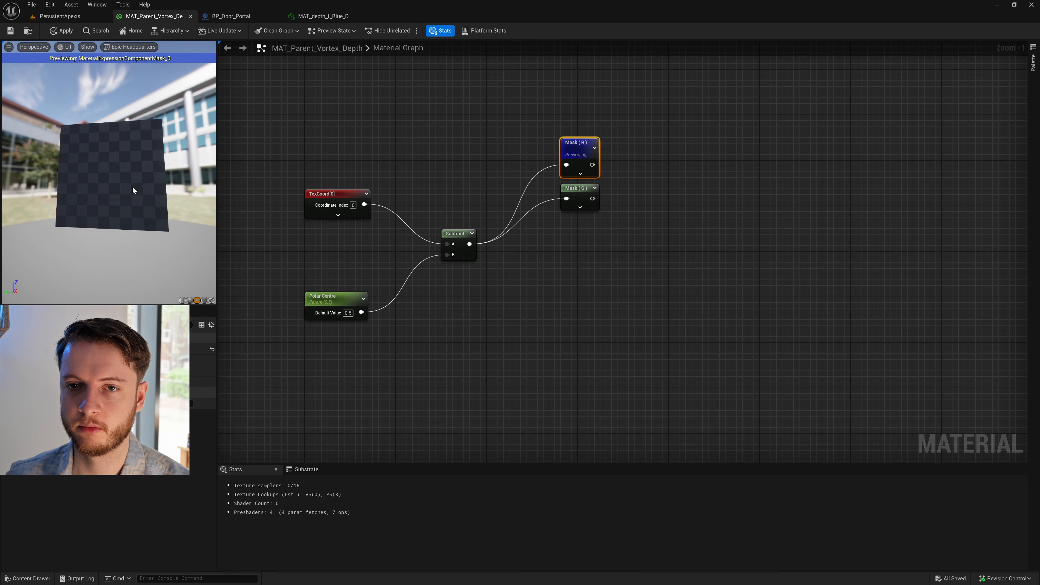
pyautogui.moveTo(136, 186); pyautogui.dragTo(97, 146)
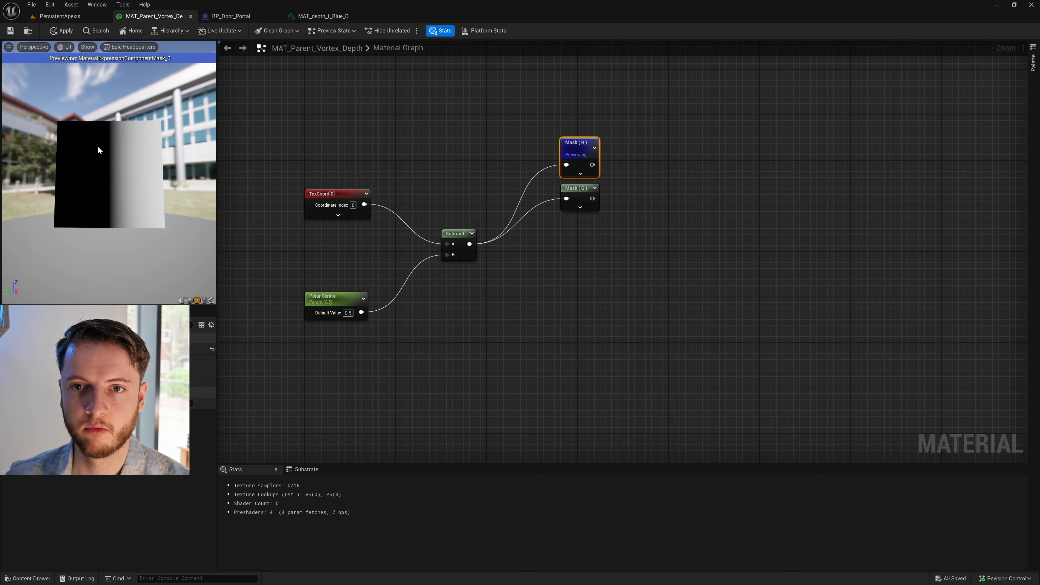
# - Preview the G mask's output on the plane and check which channels the mask has enabled
pyautogui.rightClick(580, 192)
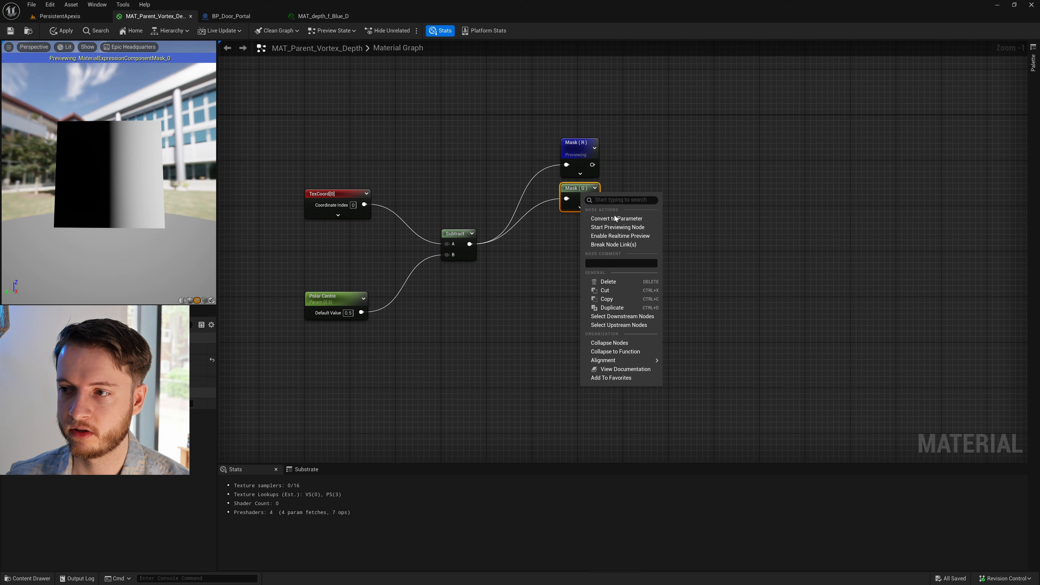
pyautogui.click(609, 228)
pyautogui.moveTo(132, 185); pyautogui.dragTo(116, 197)
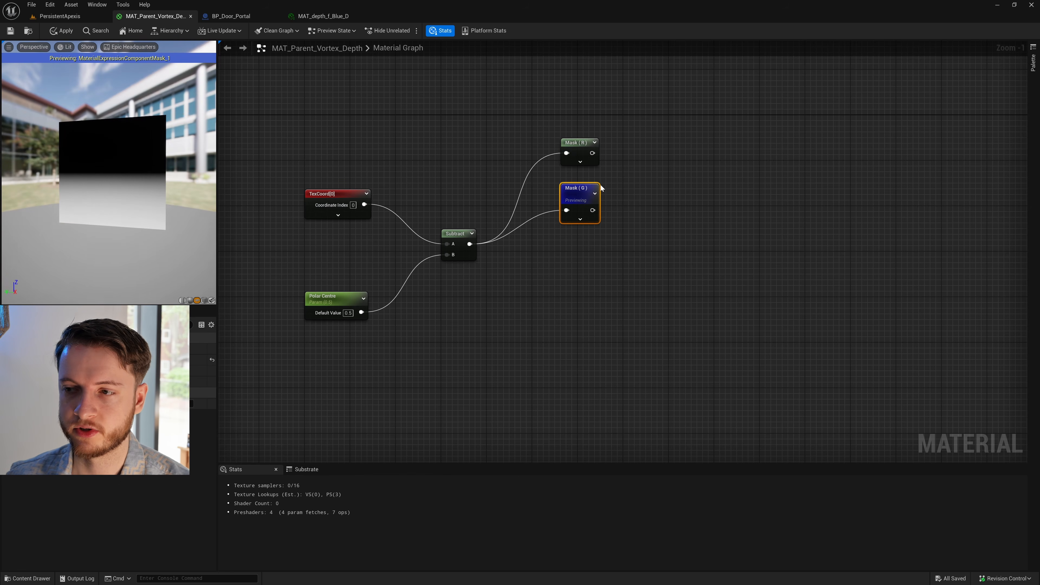
pyautogui.click(586, 222)
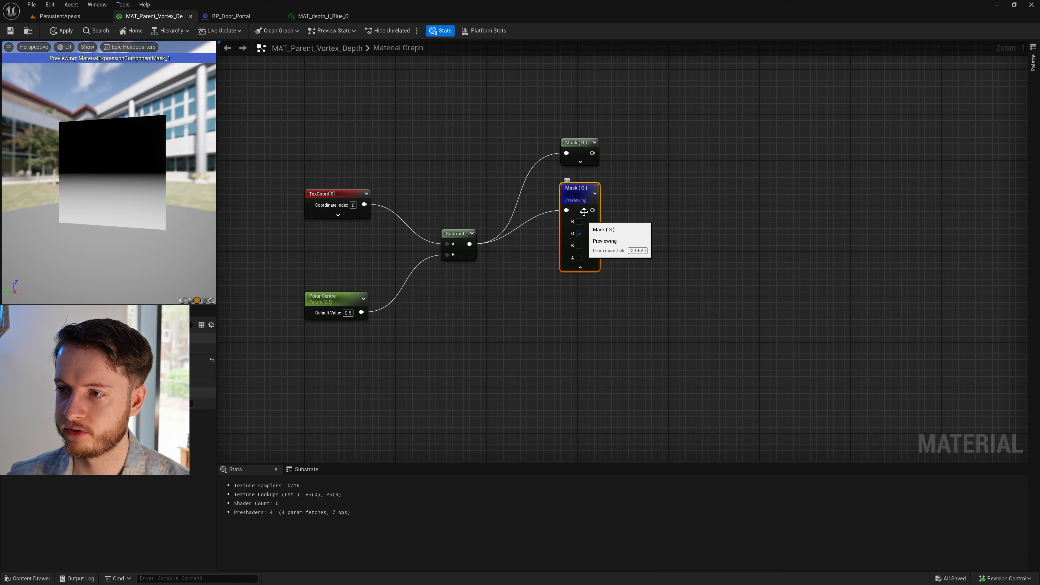
pyautogui.click(580, 267)
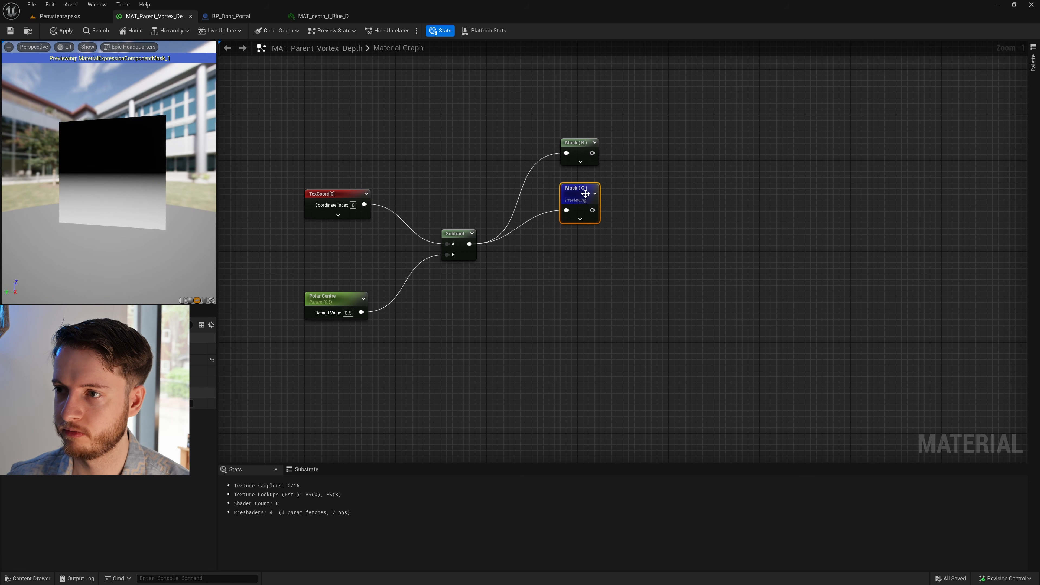
# - Move the G mask slightly closer to the R mask and stop previewing it
pyautogui.moveTo(581, 190); pyautogui.dragTo(580, 185)
pyautogui.rightClick(580, 180)
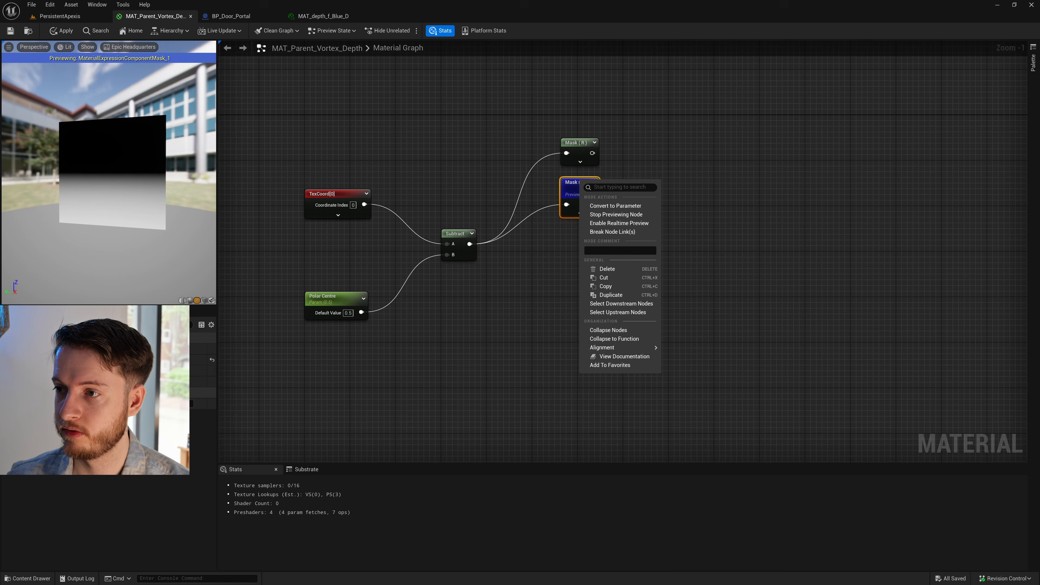
pyautogui.click(637, 214)
# - Add a Multiply node below the masks and connect the Subtract node's output to both its A and B inputs
pyautogui.moveTo(569, 275); pyautogui.dragTo(532, 244, button='right')
pyautogui.click(538, 245)
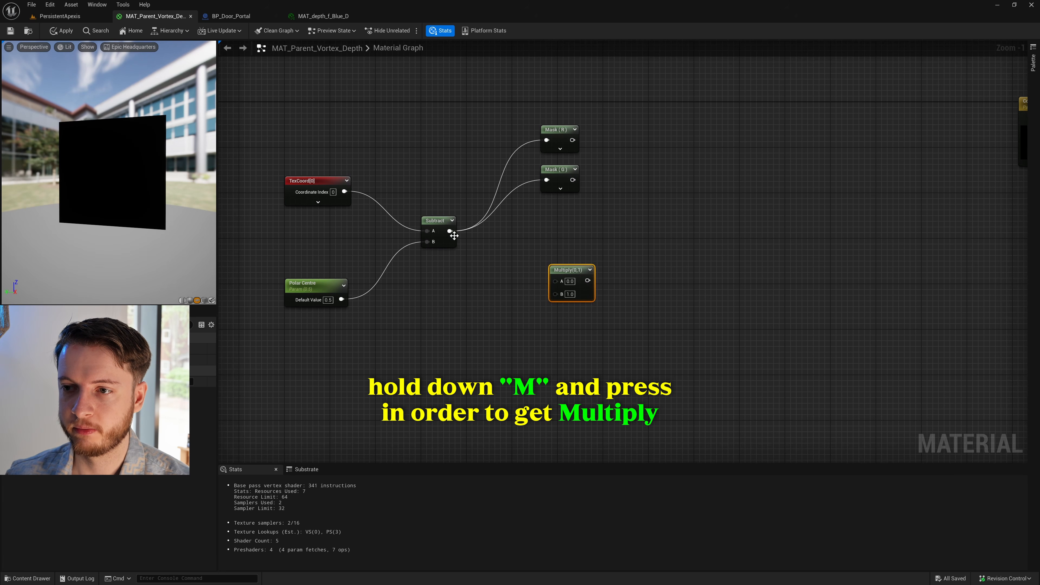
pyautogui.moveTo(450, 232); pyautogui.dragTo(557, 294)
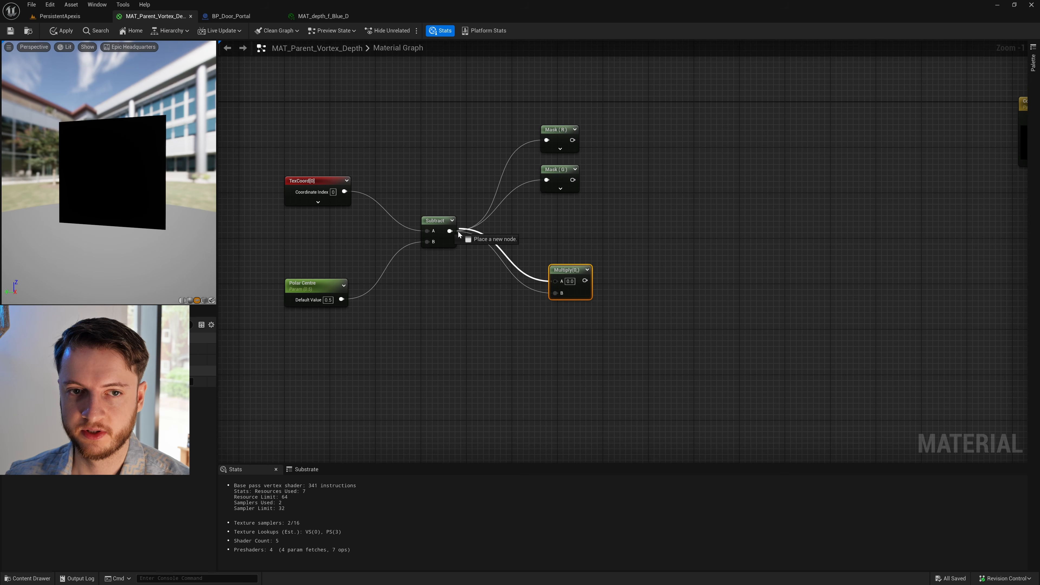
pyautogui.moveTo(452, 233); pyautogui.dragTo(451, 231)
pyautogui.moveTo(554, 267); pyautogui.dragTo(545, 263)
# - Preview the Multiply node's output on the plane
pyautogui.moveTo(103, 180); pyautogui.dragTo(123, 164)
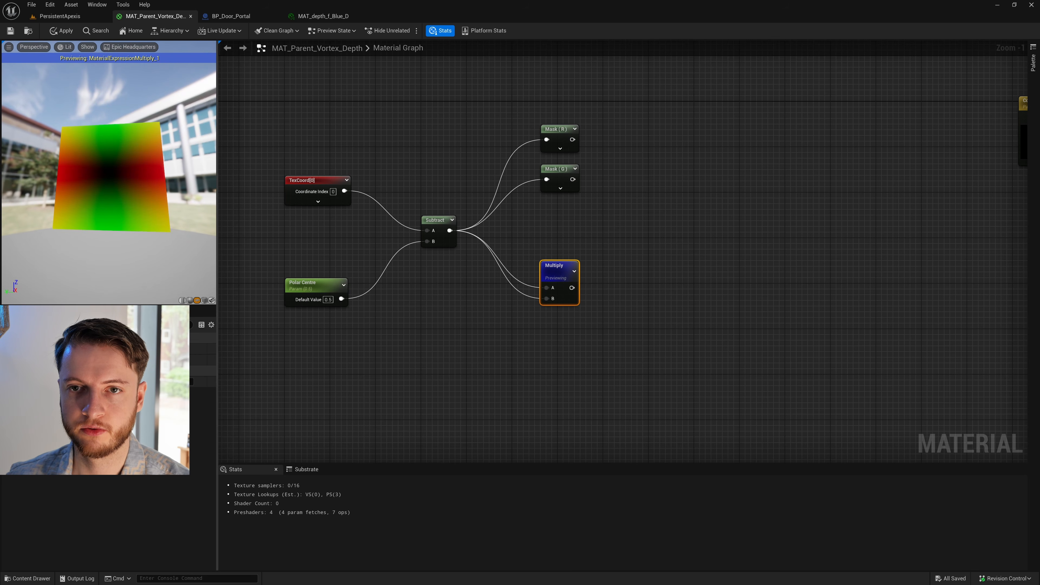
pyautogui.moveTo(649, 255); pyautogui.dragTo(545, 231, button='right')
pyautogui.click(564, 266)
# - Copy the R and G masks, paste them after the Multiply node, and connect its output to both copies
pyautogui.moveTo(503, 204); pyautogui.dragTo(444, 125)
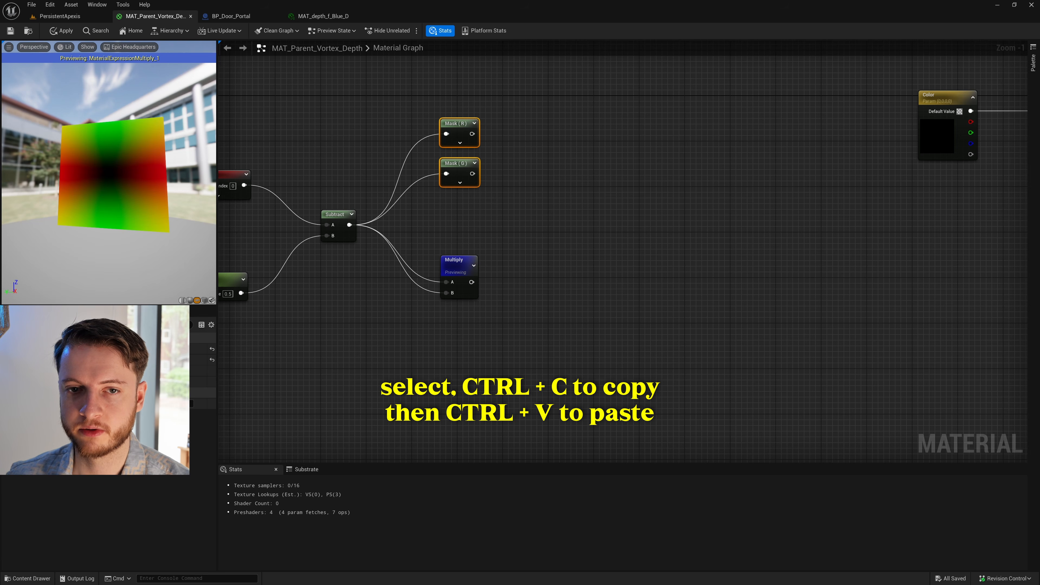
pyautogui.hotkey('ctrl', 'v')
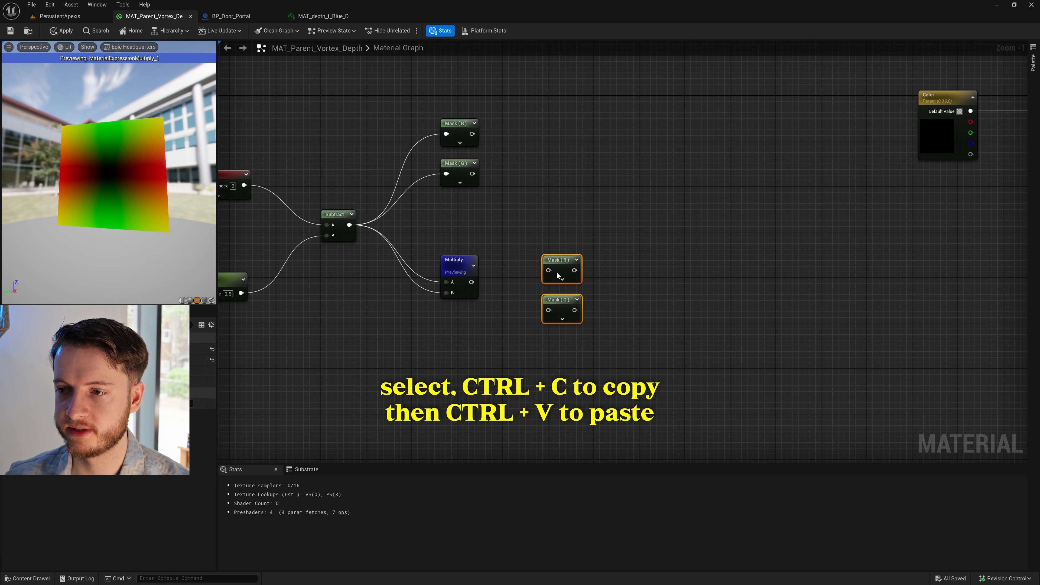
pyautogui.click(516, 279)
pyautogui.moveTo(474, 284); pyautogui.dragTo(549, 311)
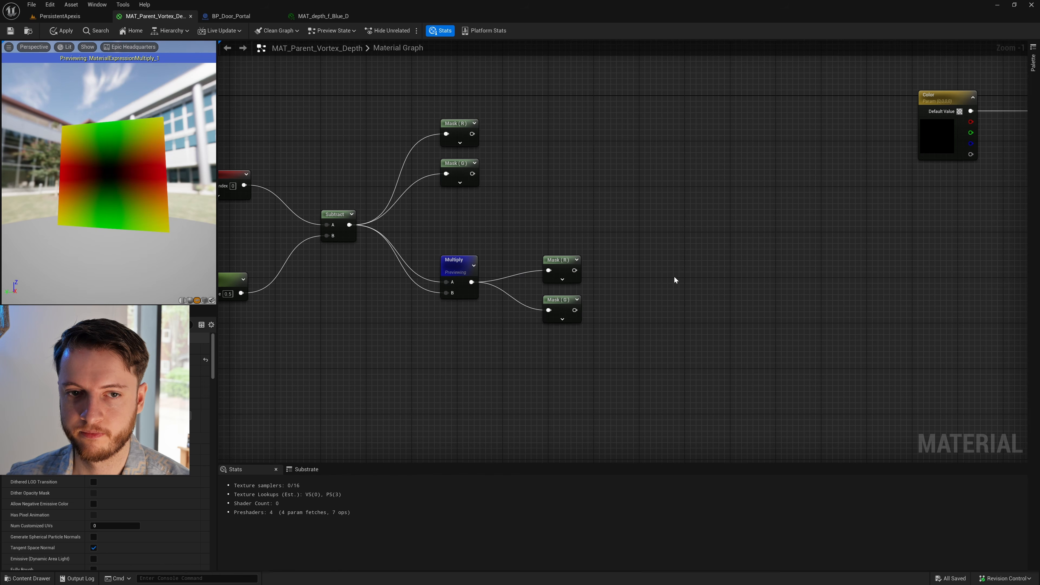
# - Add an Arctangent2 node after the upper masks, connecting the R mask to Y and the G mask to X
pyautogui.moveTo(666, 269); pyautogui.dragTo(618, 282, button='right')
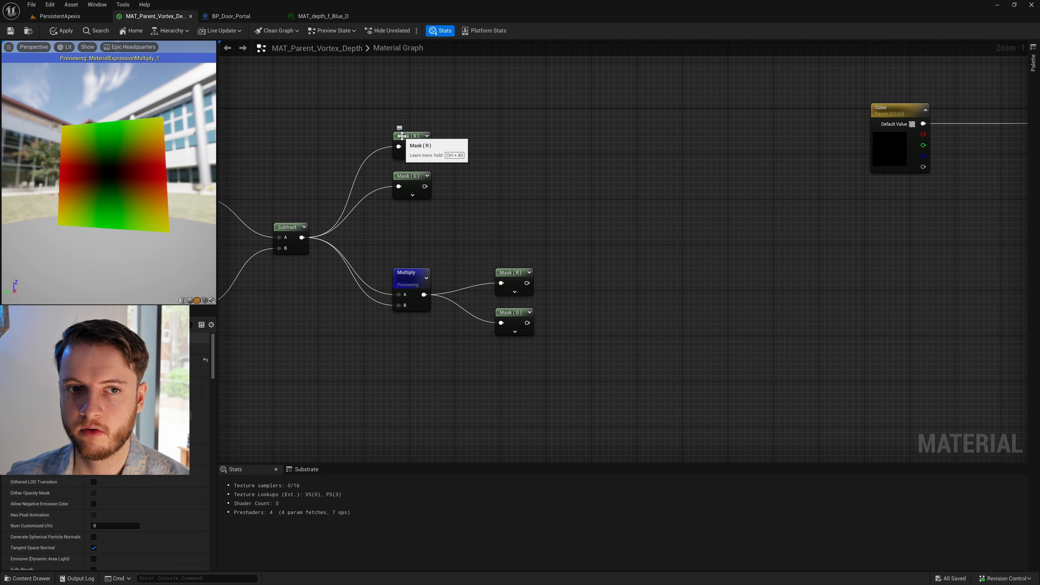
pyautogui.moveTo(449, 183); pyautogui.dragTo(474, 201, button='right')
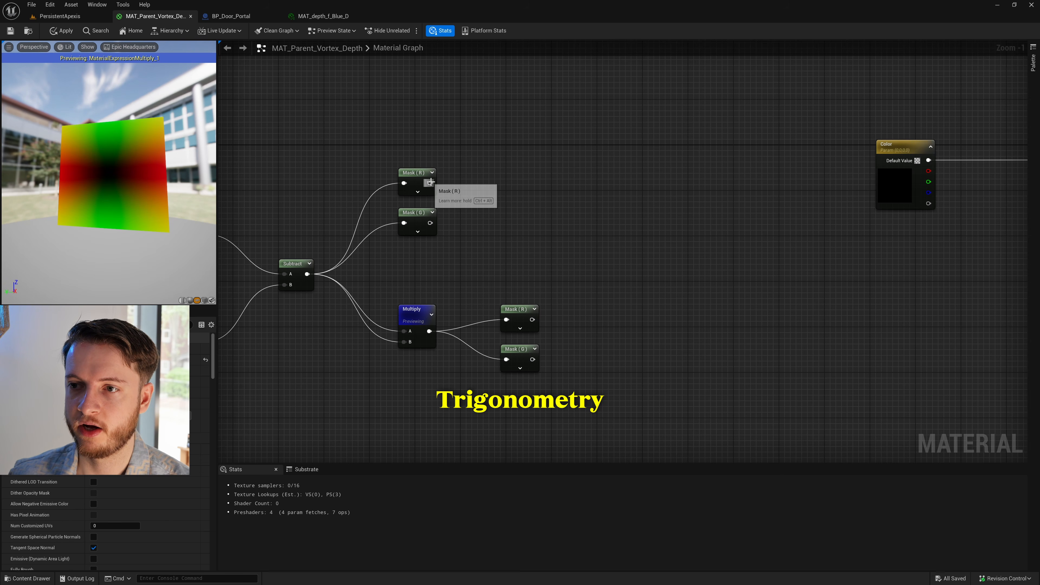
pyautogui.rightClick(506, 176)
pyautogui.write('arc')
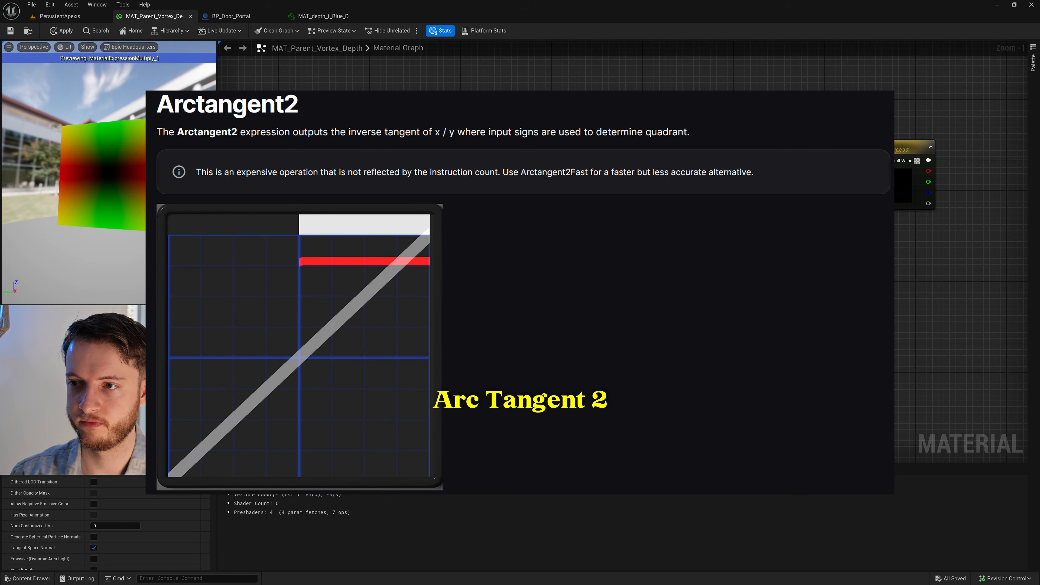
pyautogui.write('ta')
pyautogui.press('Down')
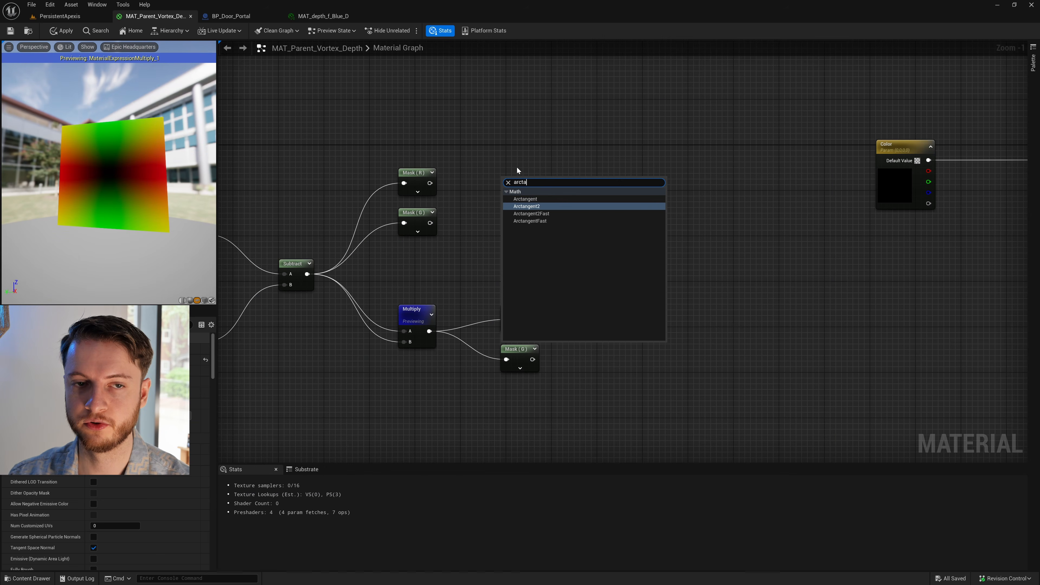
pyautogui.press('Return')
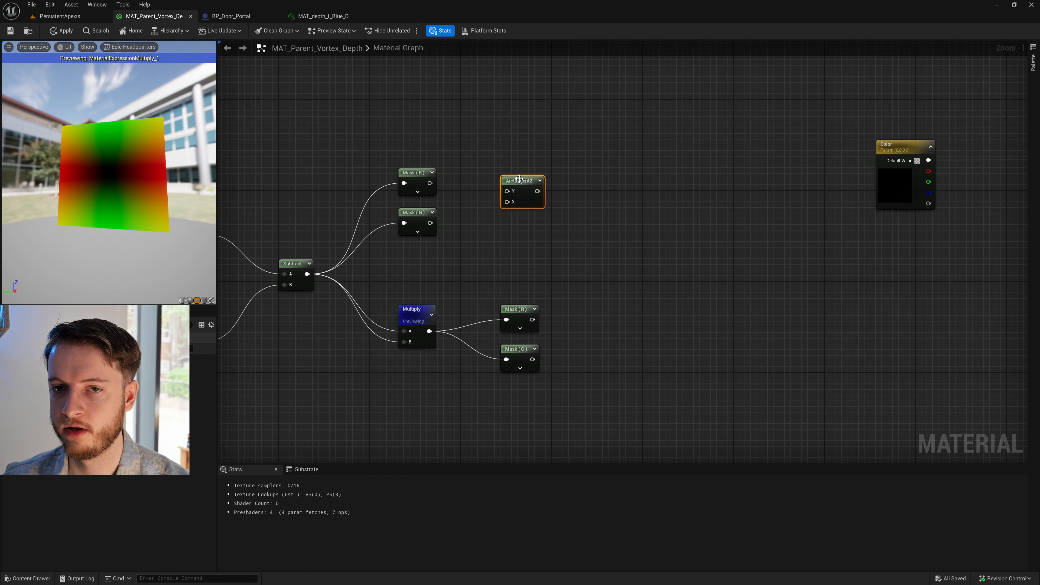
pyautogui.moveTo(428, 225); pyautogui.dragTo(431, 185)
# - Preview the Arctangent2 node's output on the plane and nudge the node up level with the upper masks
pyautogui.rightClick(525, 181)
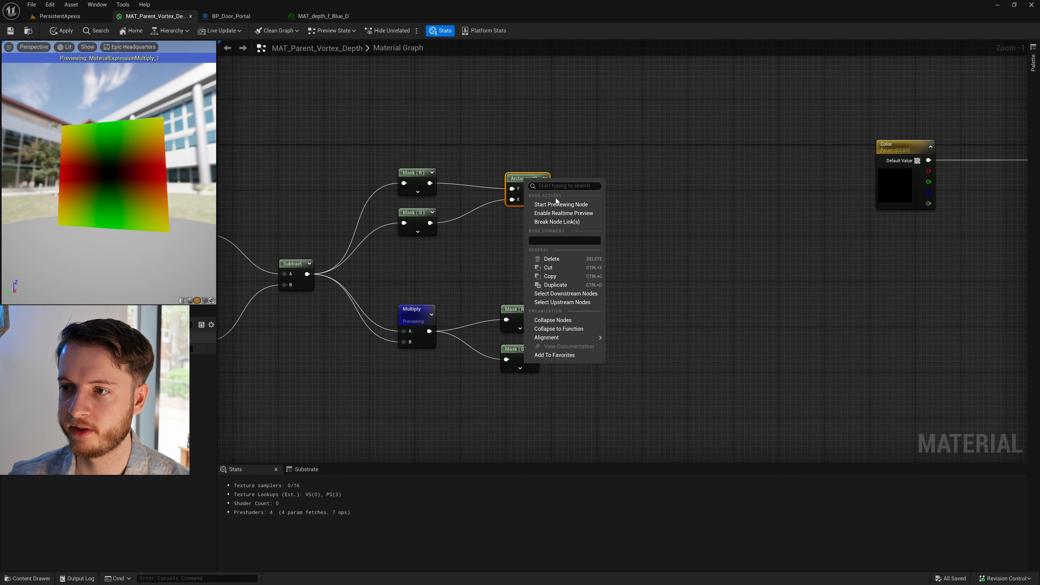
pyautogui.click(573, 205)
pyautogui.moveTo(109, 176); pyautogui.dragTo(136, 202)
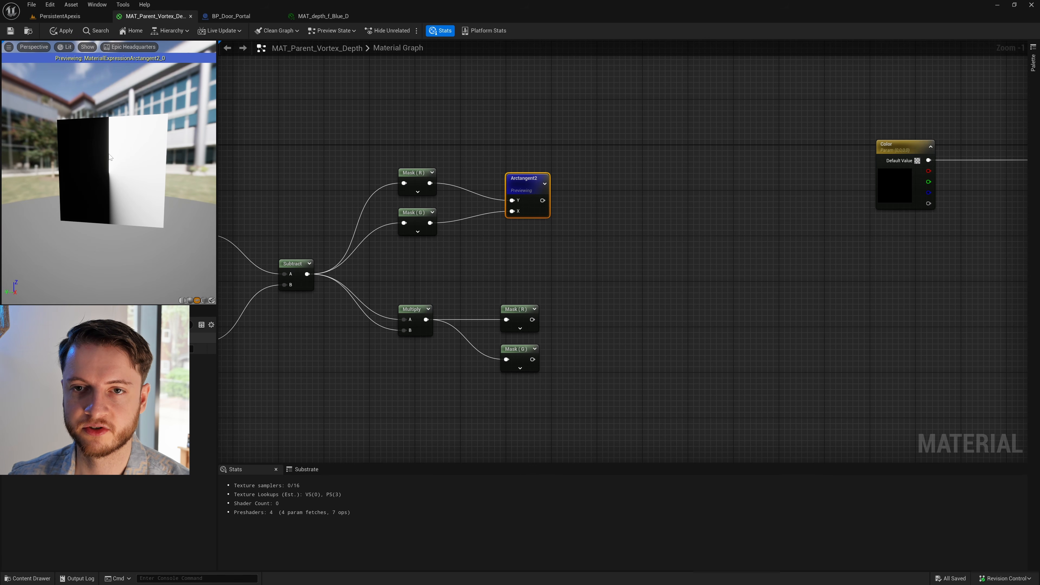
pyautogui.moveTo(110, 157); pyautogui.dragTo(110, 181)
pyautogui.moveTo(529, 187); pyautogui.dragTo(530, 175)
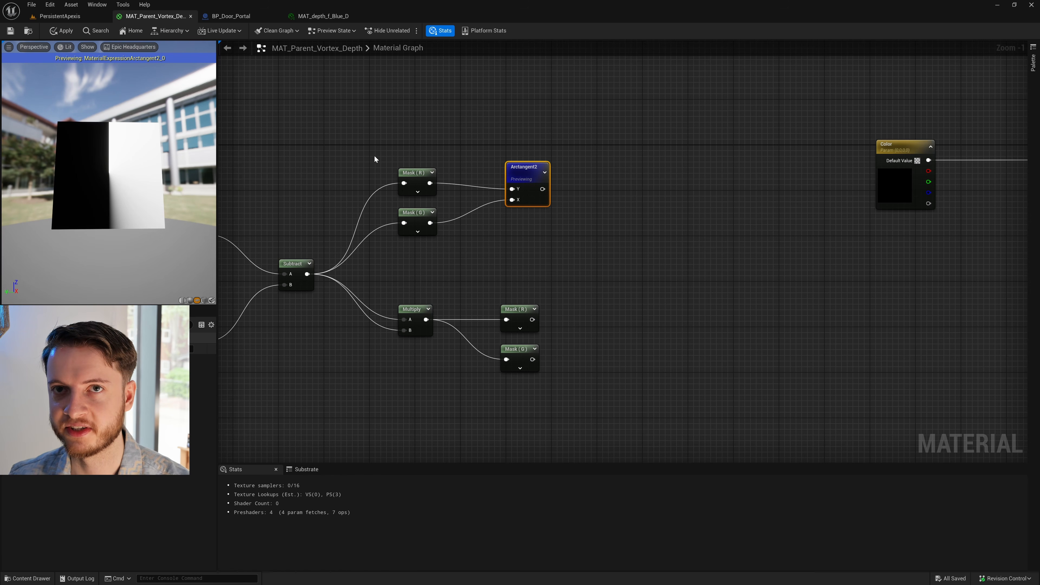
# - Paste a copy of the R mask after the Arctangent2 node and connect the Arctangent2 output to it
pyautogui.click(466, 131)
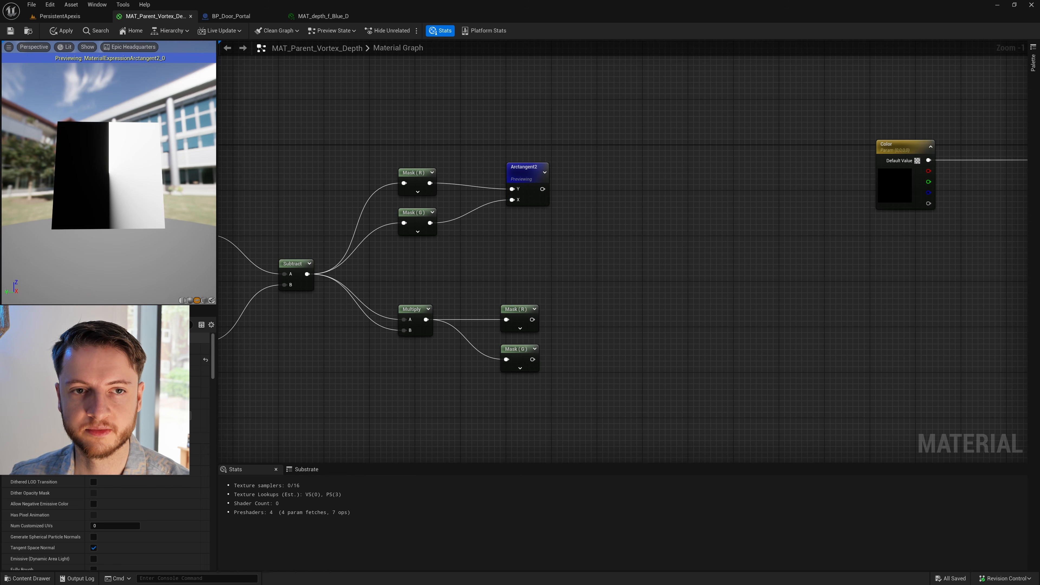
pyautogui.moveTo(466, 130); pyautogui.dragTo(447, 128, button='right')
pyautogui.moveTo(529, 163); pyautogui.dragTo(510, 162, button='right')
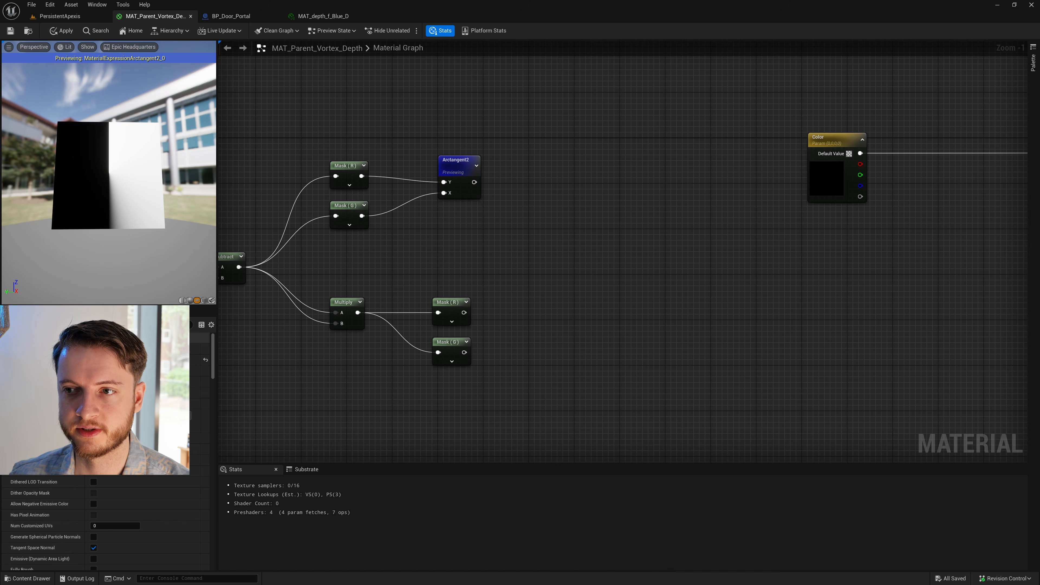
pyautogui.moveTo(778, 151); pyautogui.dragTo(638, 154, button='right')
pyautogui.moveTo(681, 144); pyautogui.dragTo(789, 145)
pyautogui.click(506, 165)
pyautogui.moveTo(506, 166); pyautogui.dragTo(627, 172, button='right')
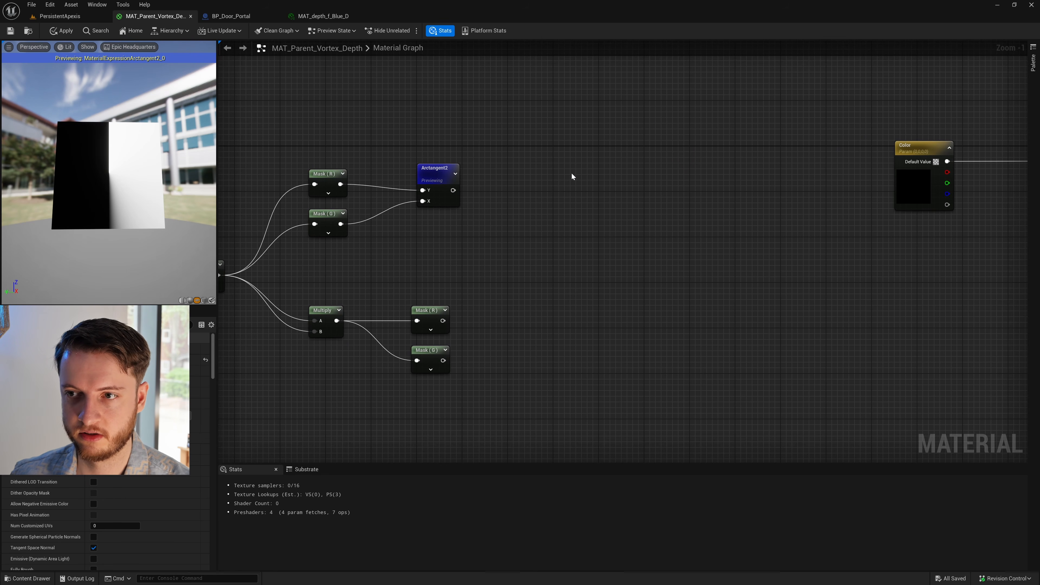
pyautogui.moveTo(338, 195); pyautogui.dragTo(339, 196)
pyautogui.hotkey('ctrl', 'c')
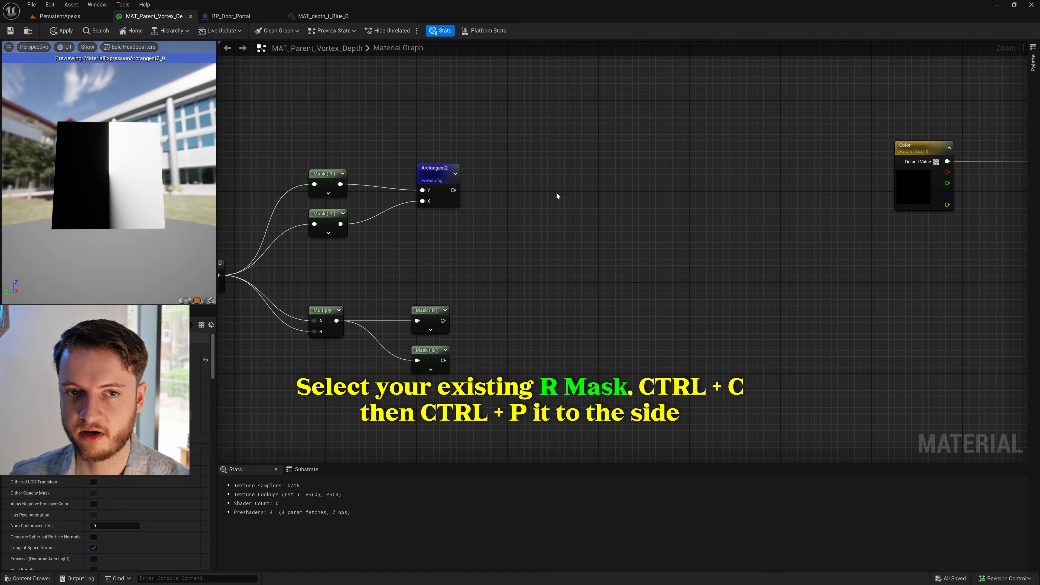
pyautogui.hotkey('ctrl', 'v')
pyautogui.moveTo(453, 190); pyautogui.dragTo(528, 185)
# - Add a Divide node in line after the new R mask and connect the mask's output to its A input
pyautogui.moveTo(620, 195); pyautogui.dragTo(586, 190, button='right')
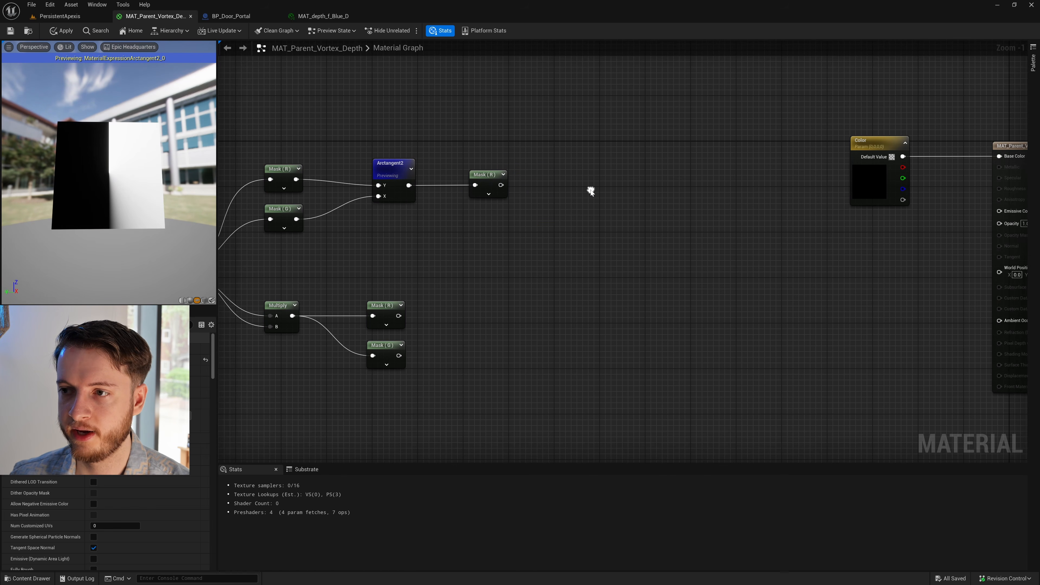
pyautogui.rightClick(591, 190)
pyautogui.write('divide')
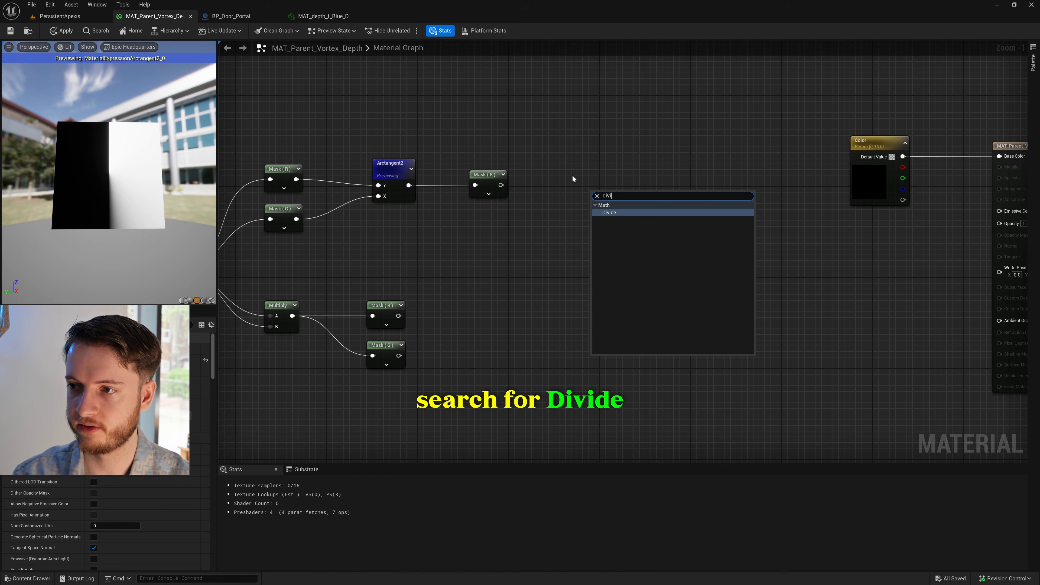
pyautogui.press('Return')
pyautogui.moveTo(596, 205); pyautogui.dragTo(501, 187)
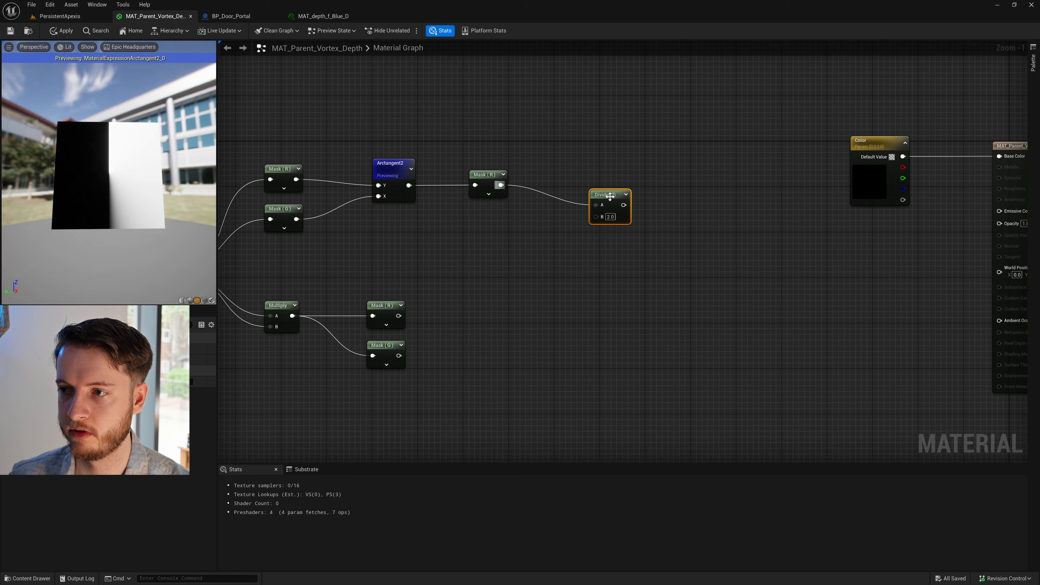
pyautogui.moveTo(599, 178); pyautogui.dragTo(594, 178)
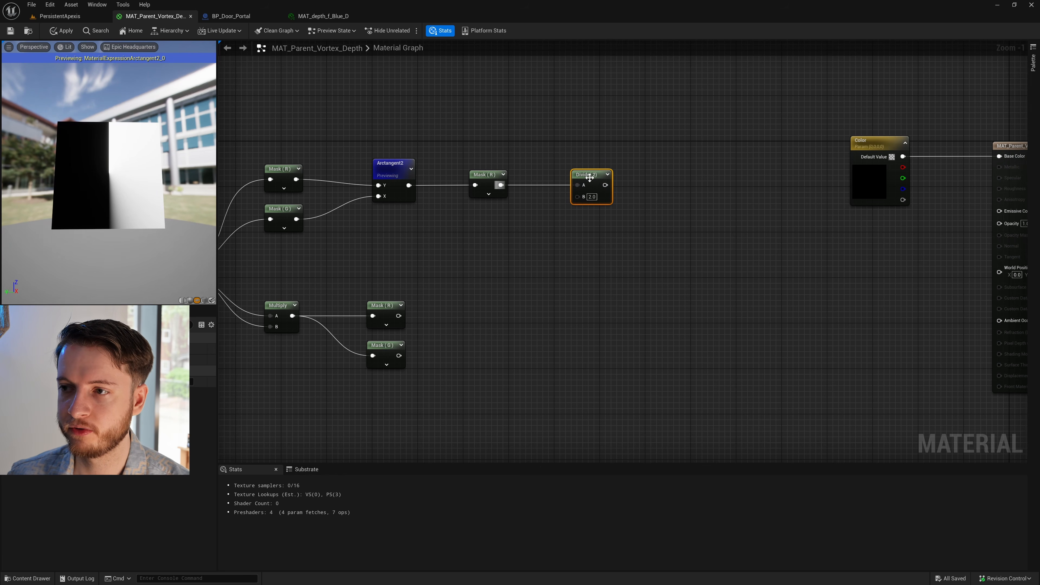
# - Add a Pi math function node and place it below the Divide node's input
pyautogui.click(541, 228)
pyautogui.moveTo(540, 229); pyautogui.dragTo(583, 230, button='right')
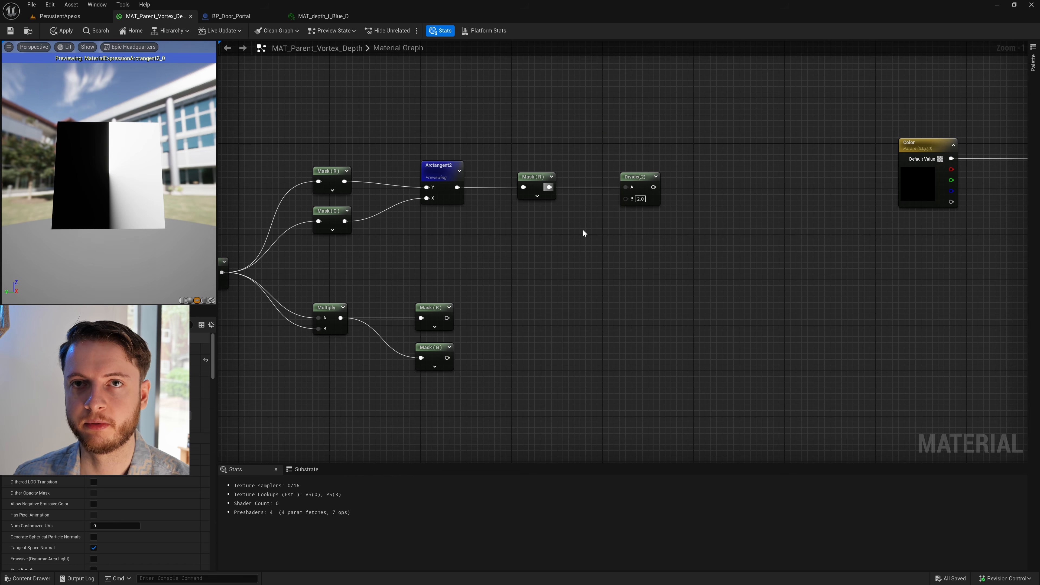
pyautogui.rightClick(556, 250)
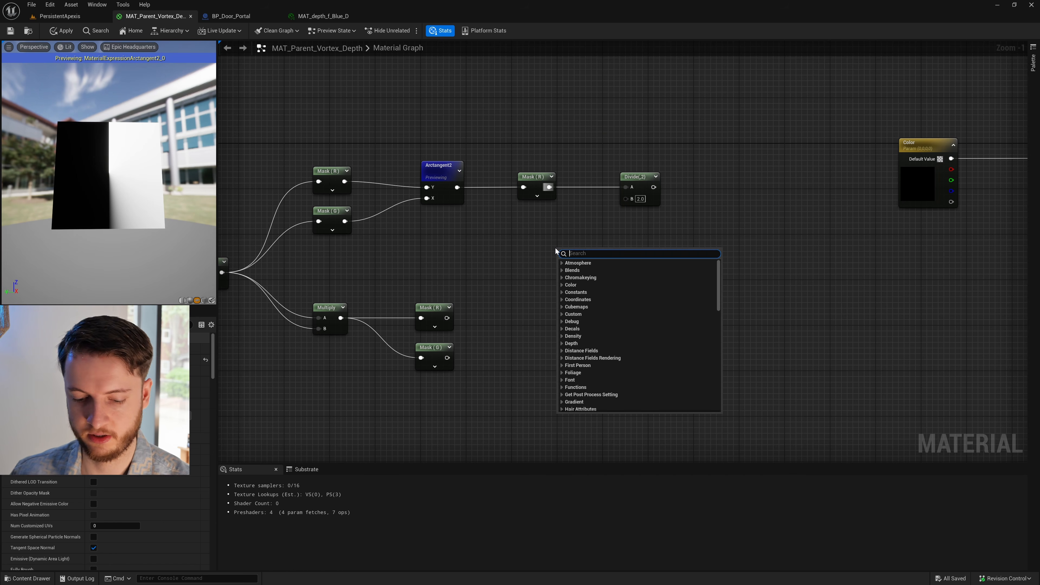
pyautogui.write('ma')
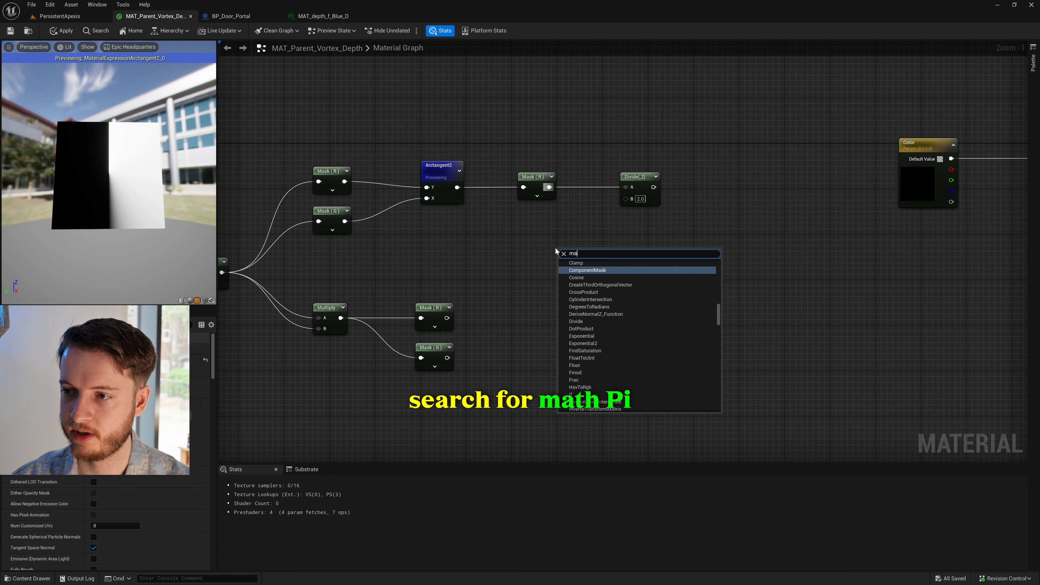
pyautogui.write('th pi')
pyautogui.press('Return')
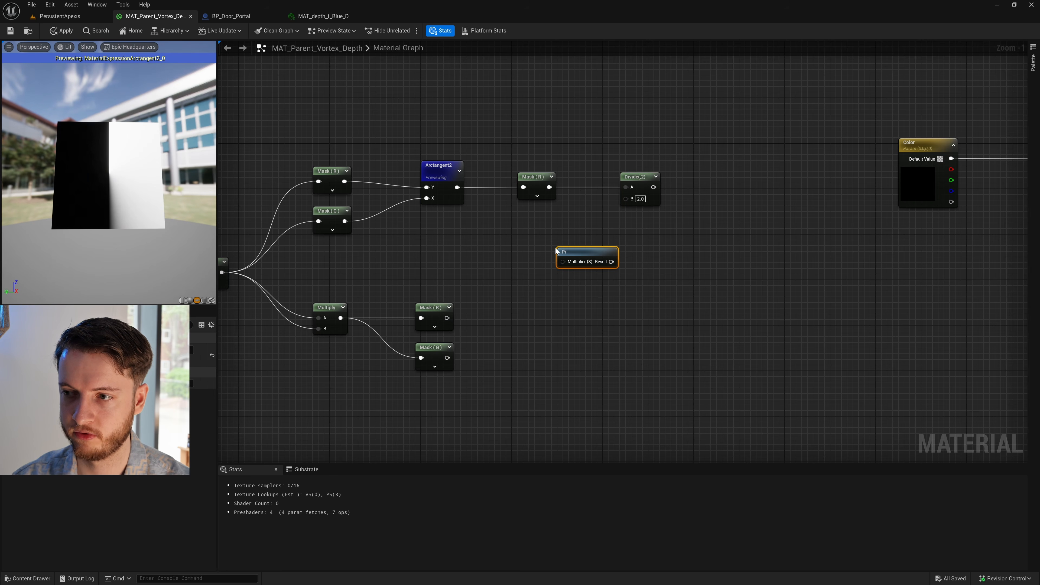
pyautogui.moveTo(560, 248); pyautogui.dragTo(550, 238)
# - Add a scalar constant of 2, connect it to Pi's Multiplier, and connect Pi's Result to the Divide node's B input
pyautogui.click(489, 241)
pyautogui.rightClick(485, 244)
pyautogui.click(484, 243)
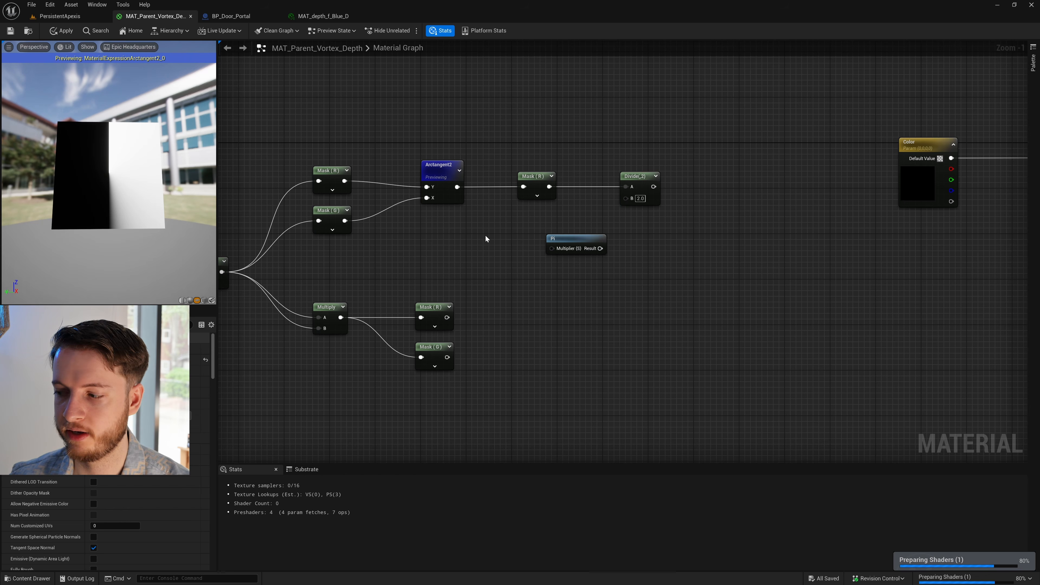
pyautogui.click(487, 235)
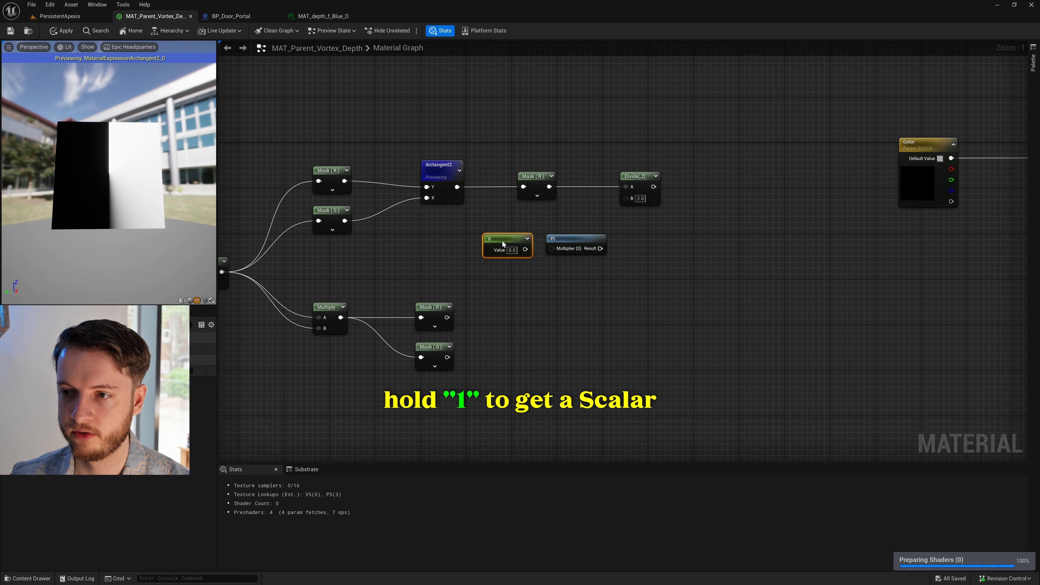
pyautogui.moveTo(501, 241); pyautogui.dragTo(626, 199)
pyautogui.write('2')
pyautogui.click(546, 287)
pyautogui.click(533, 181)
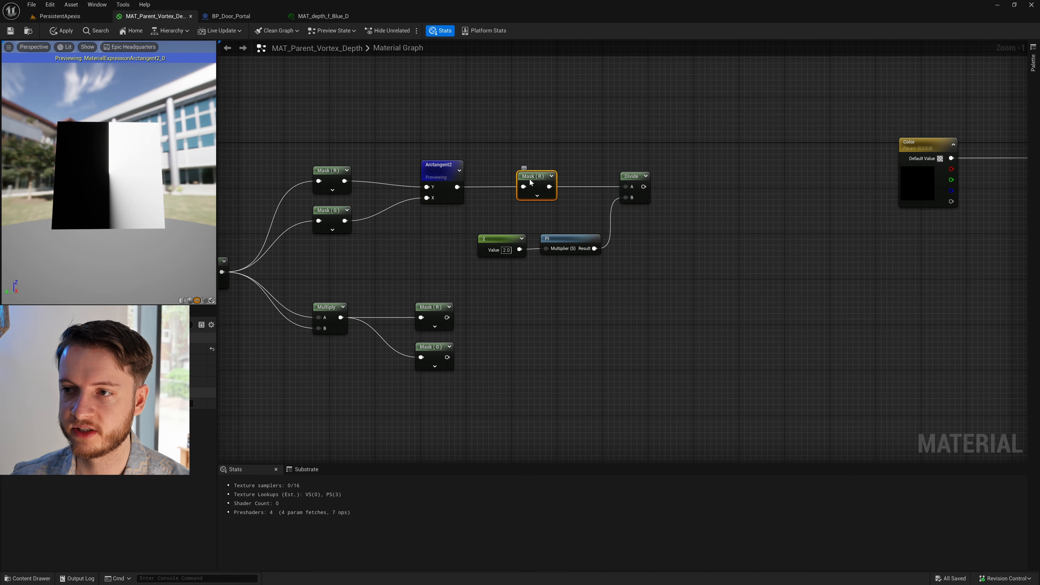
# - Preview the R mask that follows the Arctangent2 node and move it up slightly in line with Arctangent2
pyautogui.rightClick(532, 181)
pyautogui.click(582, 214)
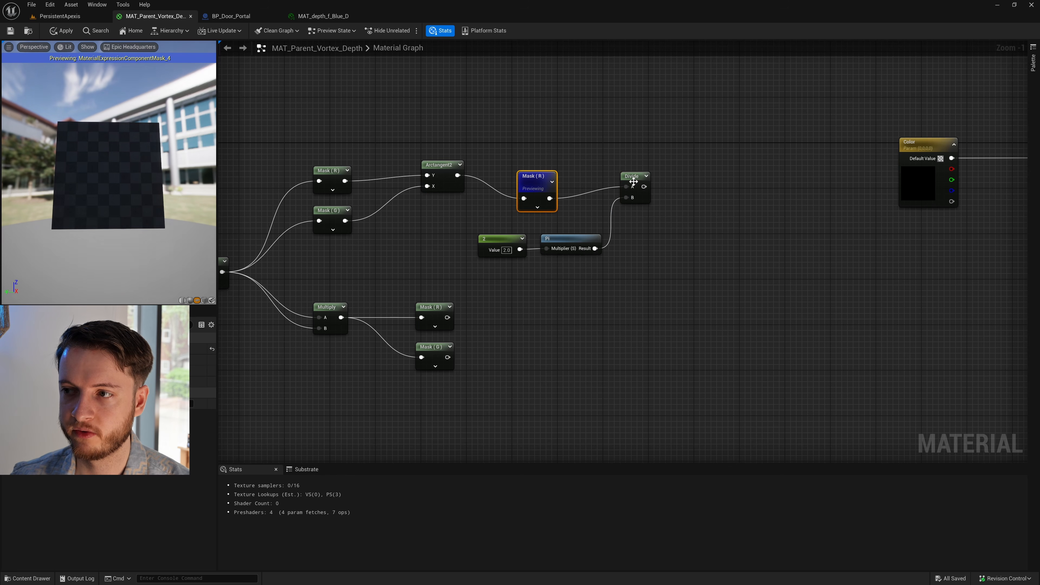
pyautogui.click(631, 179)
pyautogui.moveTo(576, 194); pyautogui.dragTo(552, 199, button='right')
pyautogui.moveTo(510, 182); pyautogui.dragTo(515, 161)
pyautogui.moveTo(607, 183); pyautogui.dragTo(579, 197, button='right')
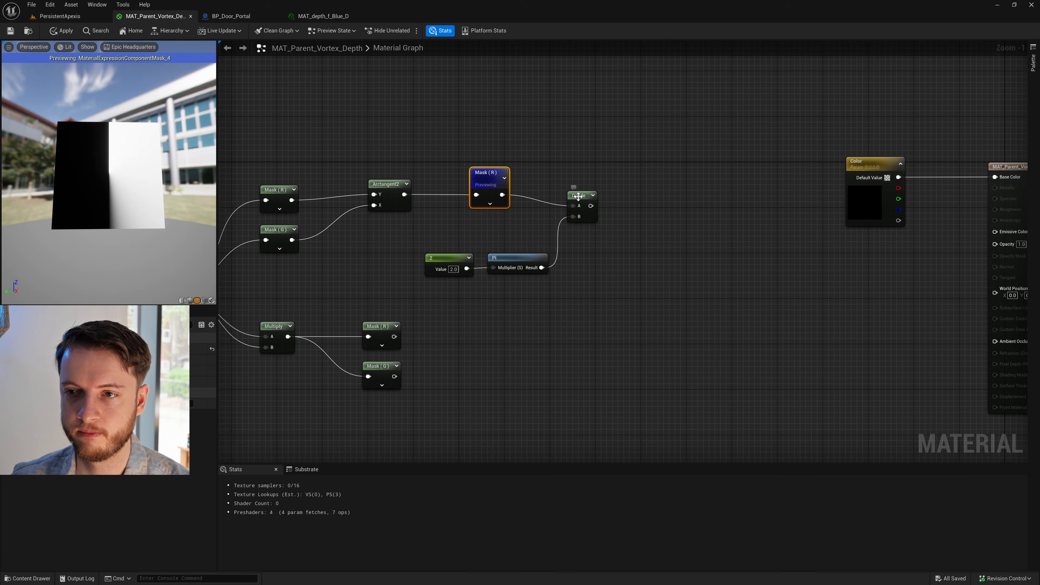
# - Preview the Divide node and move it up and slightly away from the R mask
pyautogui.rightClick(578, 197)
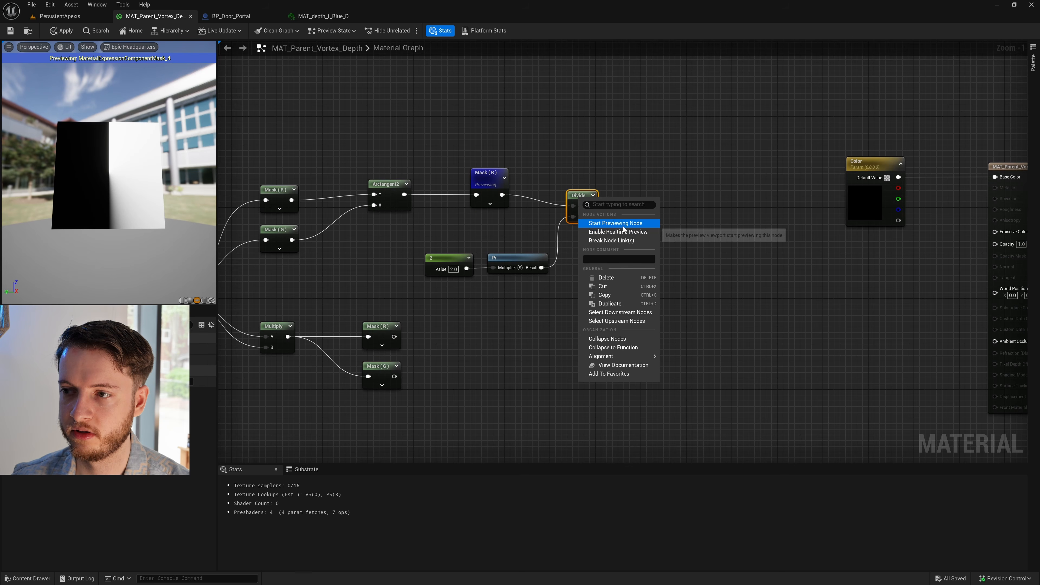
pyautogui.click(616, 223)
pyautogui.moveTo(586, 195); pyautogui.dragTo(601, 166)
# - Compare the Arctangent2 output with the Divide output on the preview plane, previewing one node after the other
pyautogui.rightClick(380, 184)
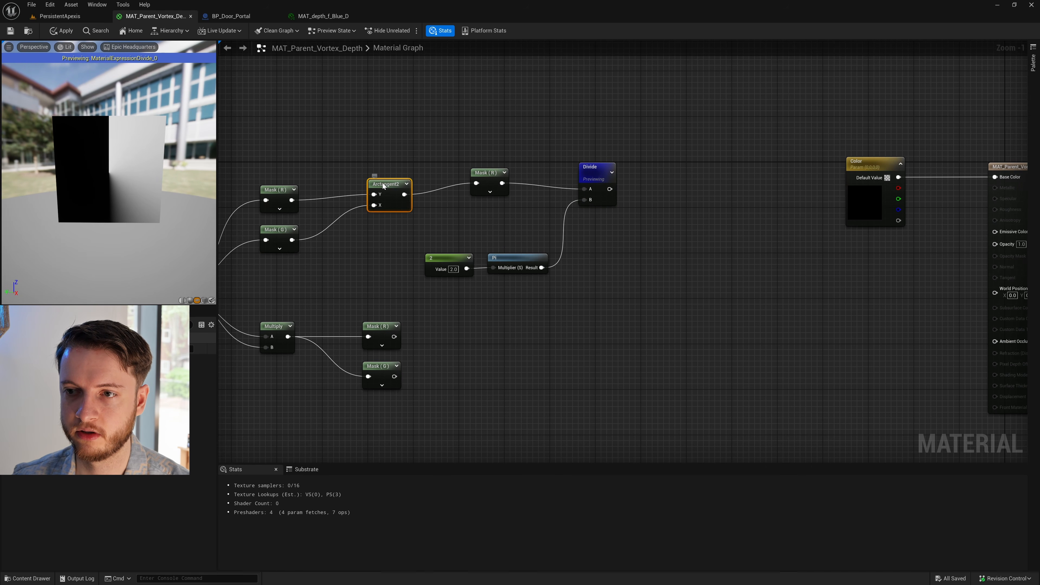
pyautogui.click(409, 212)
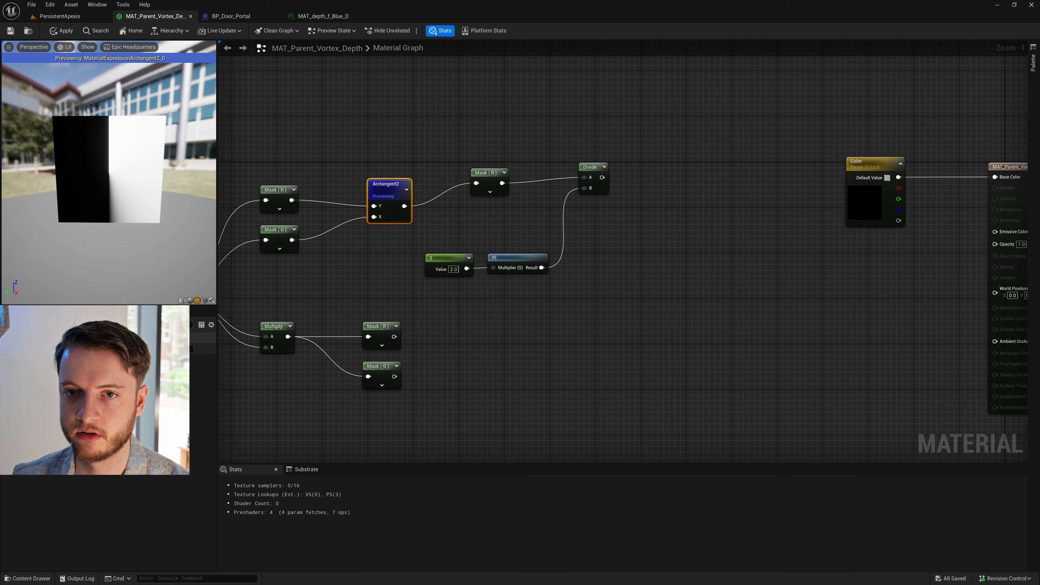
pyautogui.moveTo(109, 172); pyautogui.dragTo(119, 153)
pyautogui.rightClick(594, 168)
pyautogui.click(638, 196)
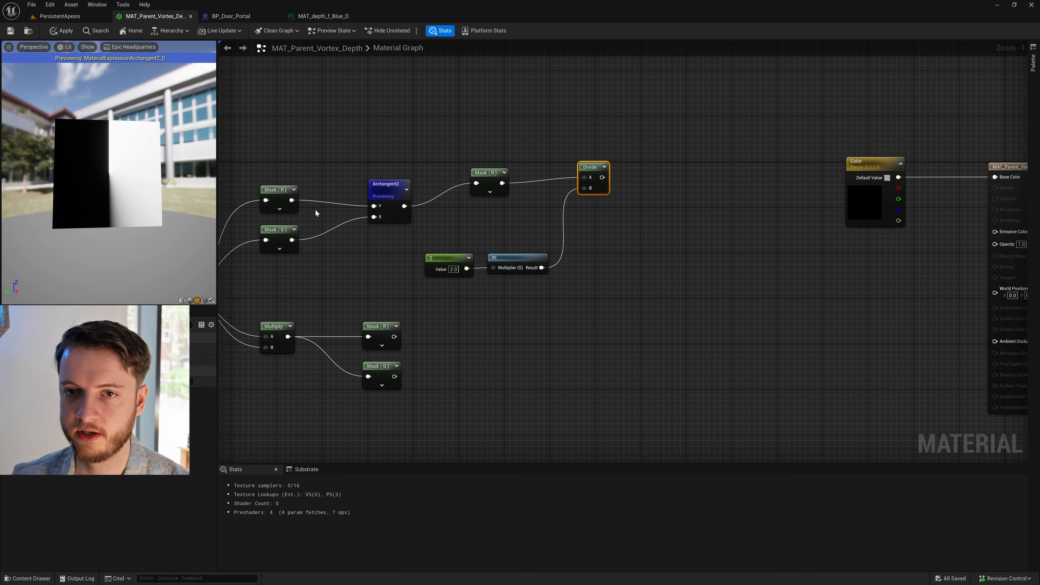
pyautogui.moveTo(139, 211); pyautogui.dragTo(119, 176)
pyautogui.click(599, 249)
pyautogui.moveTo(495, 176); pyautogui.dragTo(493, 186)
pyautogui.click(656, 310)
pyautogui.moveTo(662, 258); pyautogui.dragTo(599, 263, button='right')
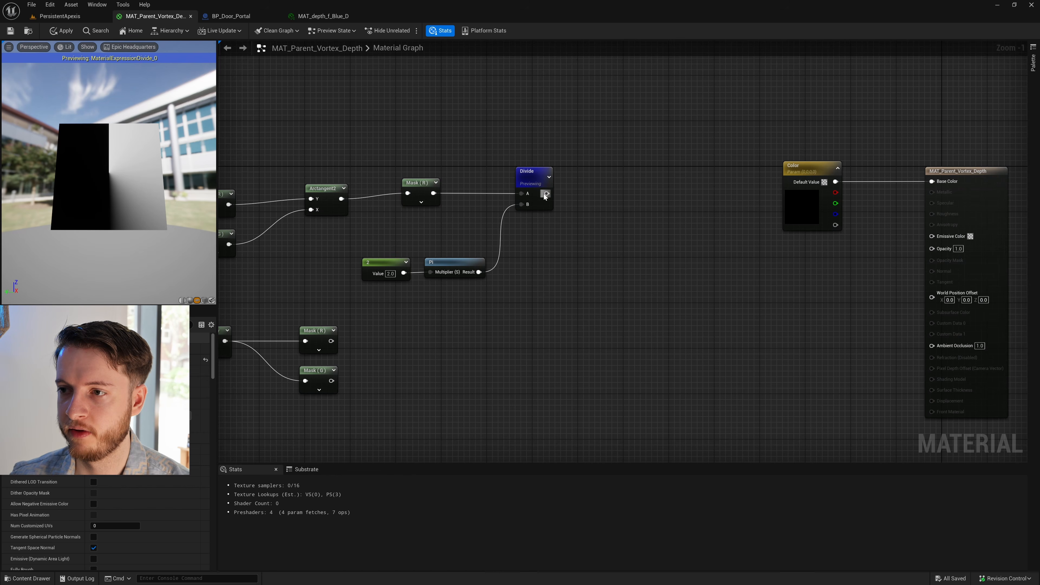
# - Add a Frac node fed by the Divide output and preview it on the plane
pyautogui.moveTo(546, 193); pyautogui.dragTo(625, 163)
pyautogui.write('frac')
pyautogui.press('Return')
pyautogui.rightClick(599, 183)
pyautogui.click(623, 210)
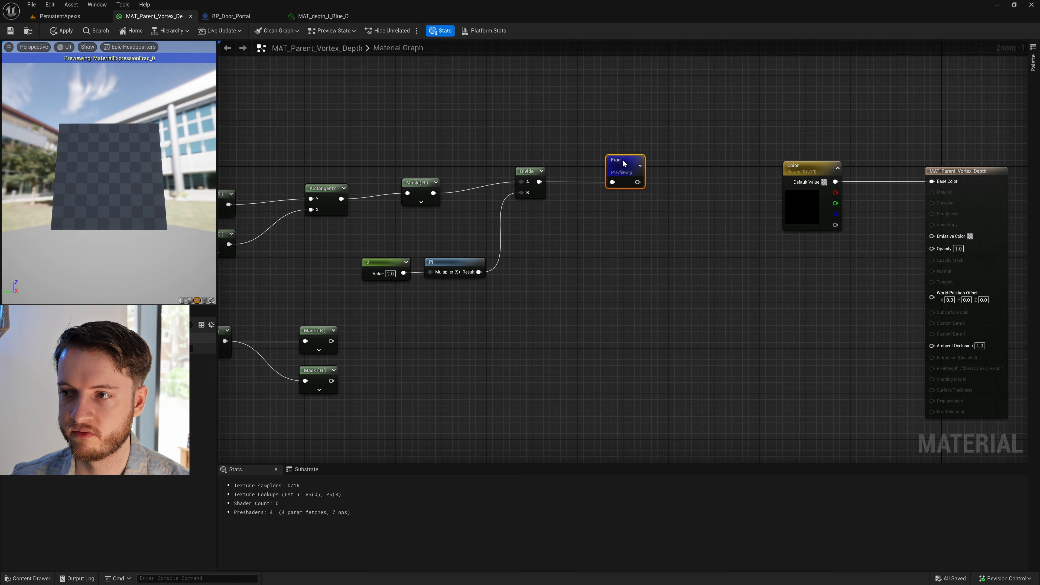
pyautogui.click(620, 235)
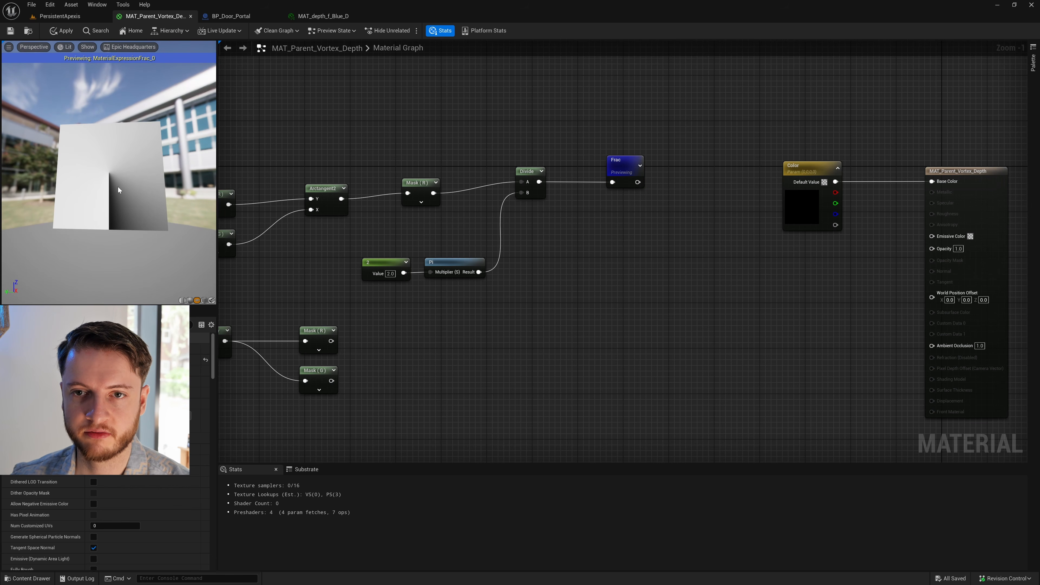
pyautogui.moveTo(132, 246); pyautogui.dragTo(171, 239)
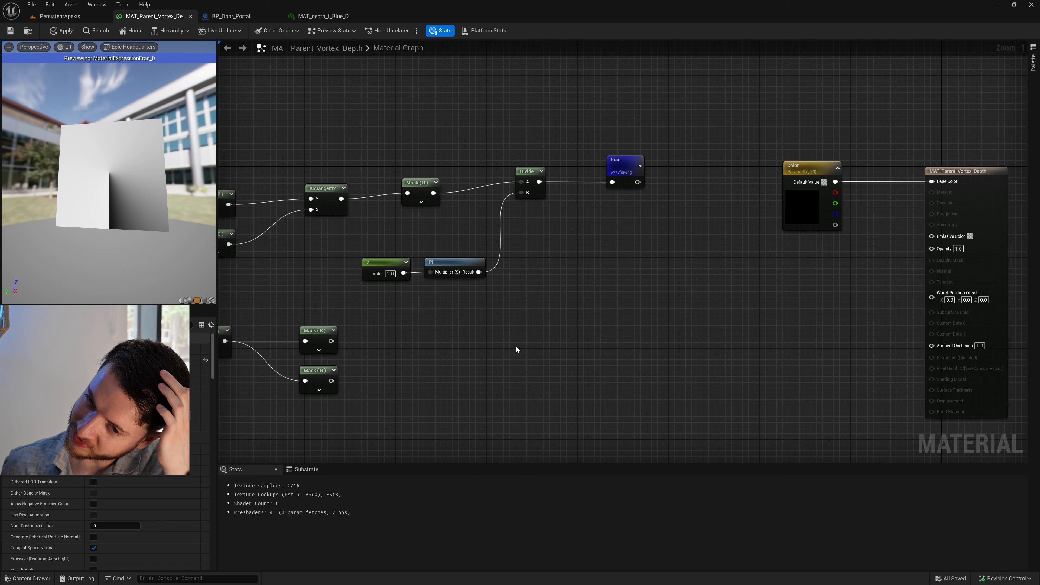
# - Switch to the Firefox browser and open google.com in a new tab
pyautogui.press('super')
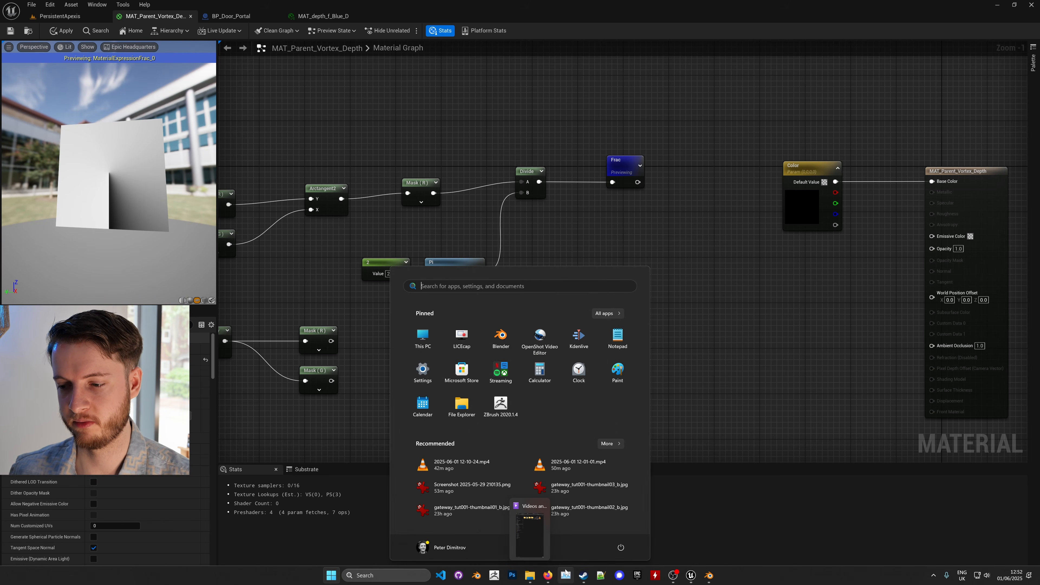
pyautogui.moveTo(548, 575)
pyautogui.click(569, 534)
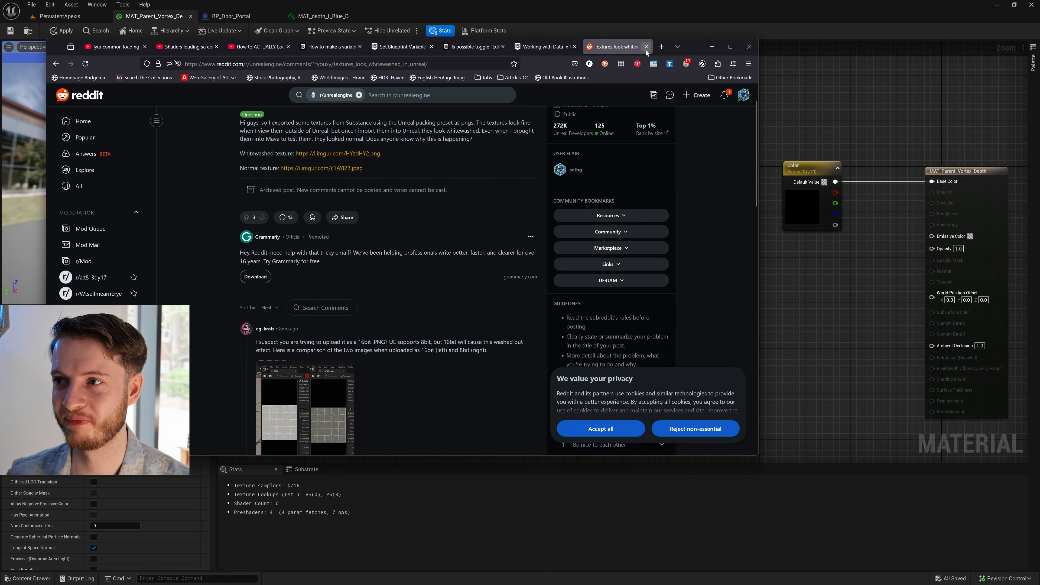
pyautogui.click(661, 46)
pyautogui.write('google.com/')
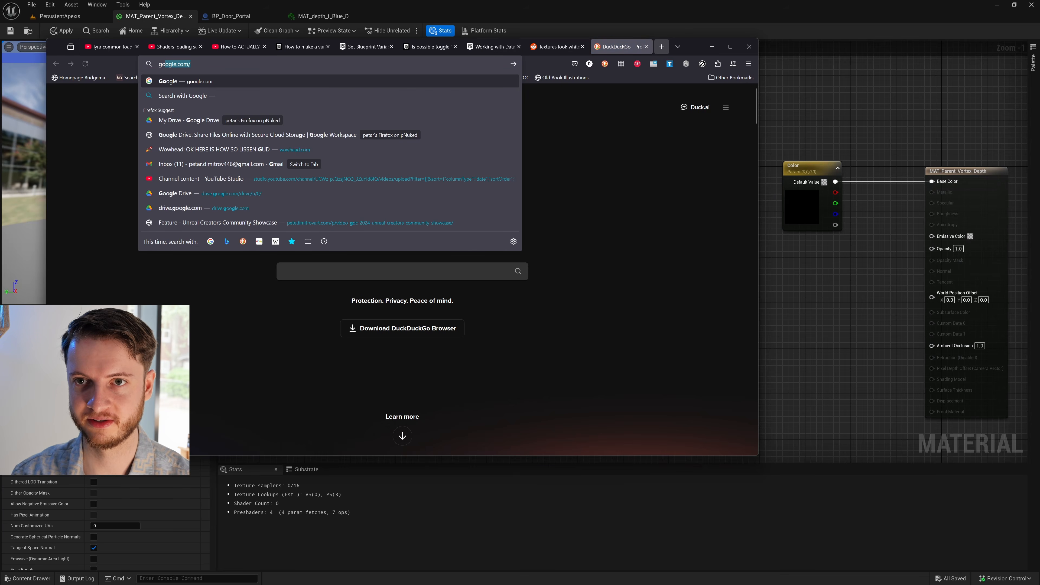
pyautogui.press('Return')
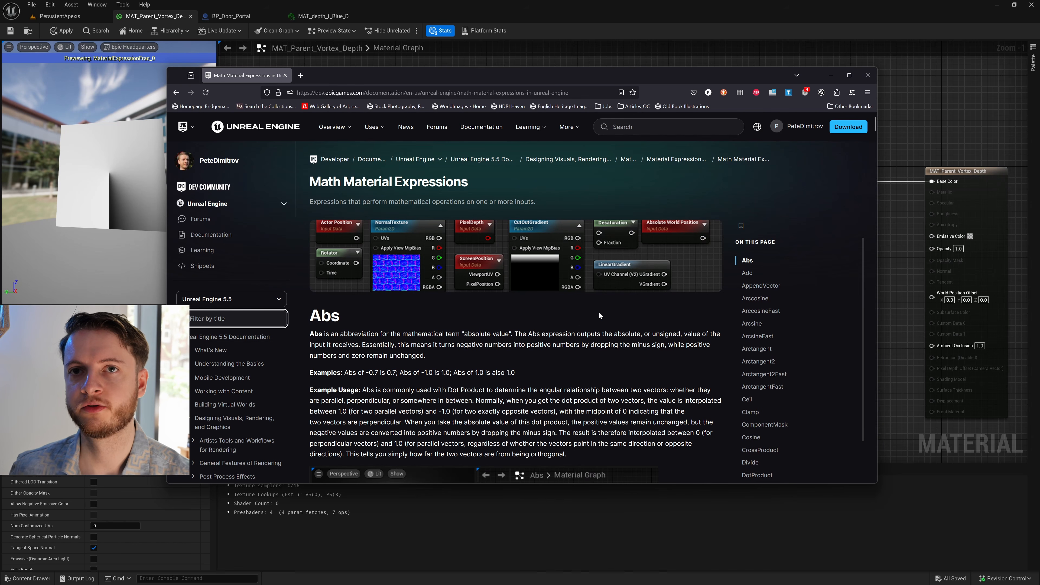
# - Read the Frac entry and its examples in Unreal's Math Material Expressions documentation
pyautogui.scroll(-10, 601, 300)
pyautogui.scroll(-15, 604, 284)
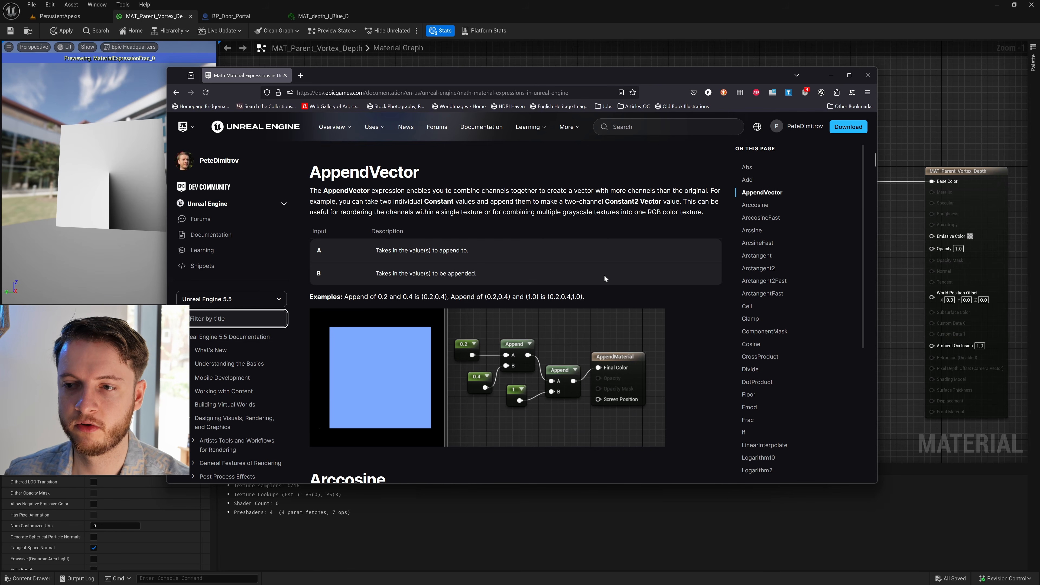
pyautogui.scroll(-20, 601, 280)
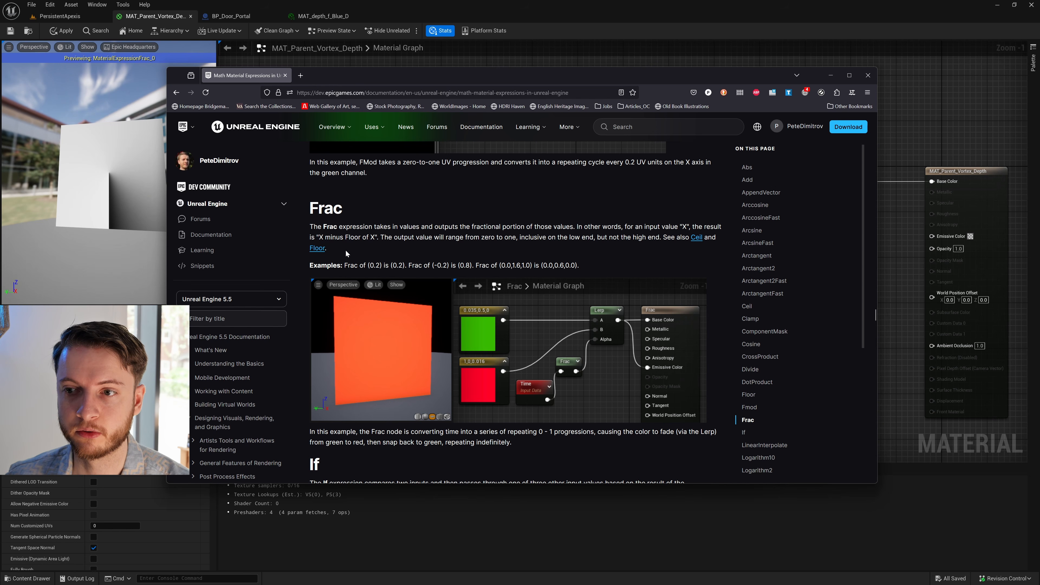
pyautogui.scroll(-3, 408, 201)
pyautogui.scroll(3, 408, 201)
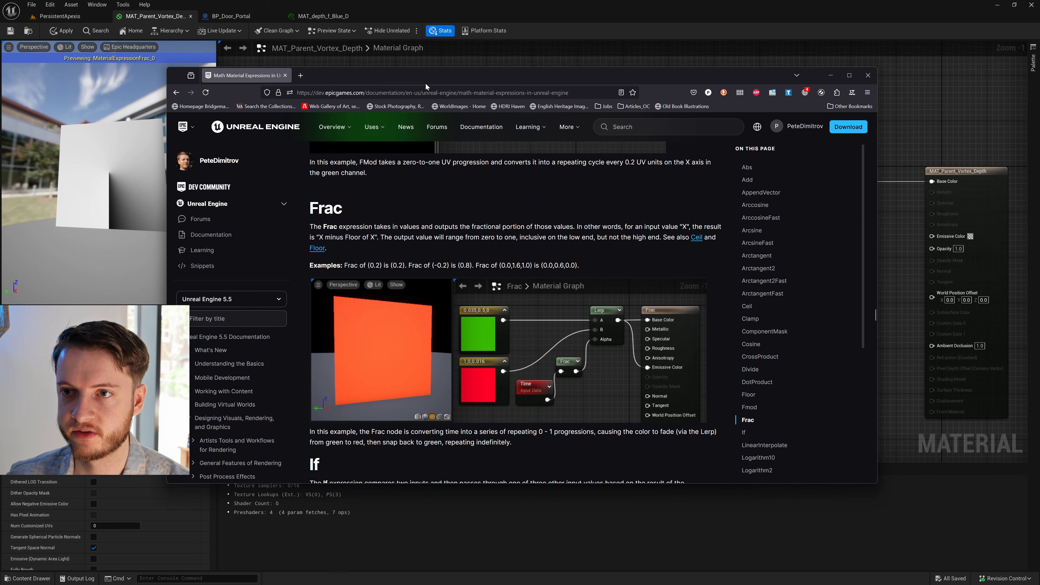
pyautogui.click(421, 91)
pyautogui.click(616, 231)
pyautogui.scroll(-5, 609, 250)
pyautogui.scroll(10, 603, 279)
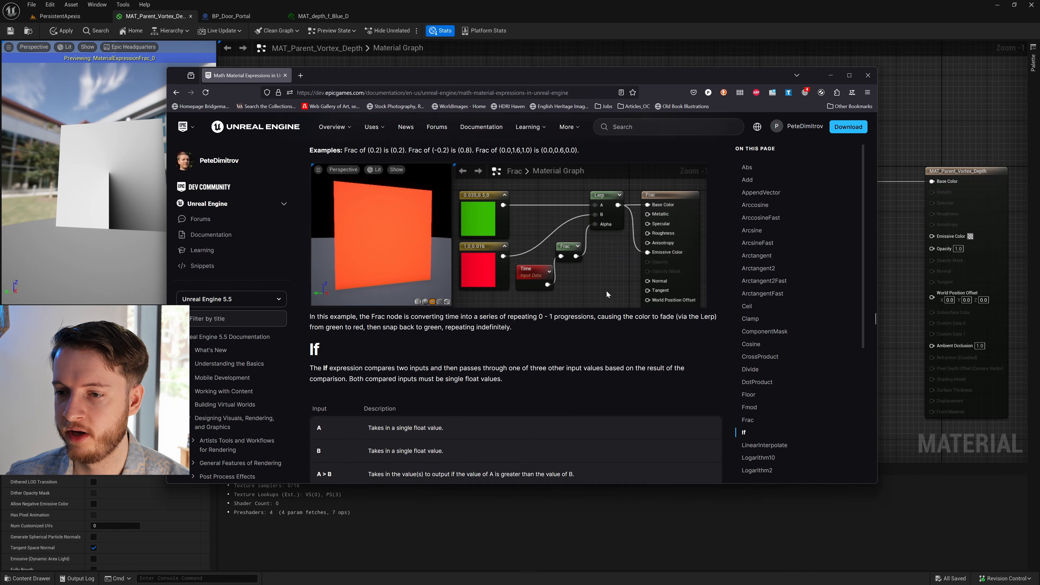
# - Examine the Arctangent2 entry and the other math expression entries in the documentation, and return to Unreal's material graph
pyautogui.scroll(15, 611, 283)
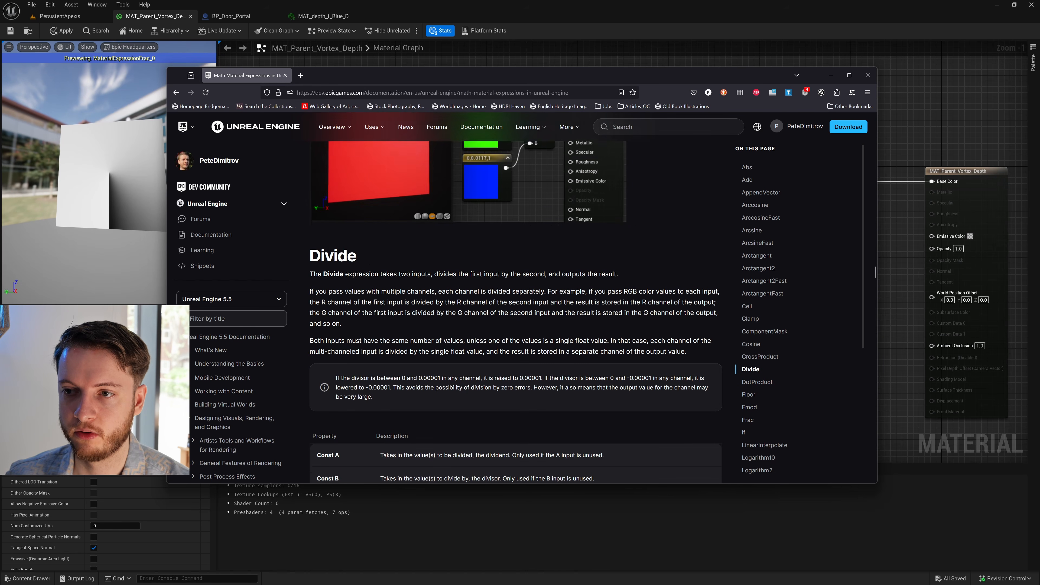
pyautogui.scroll(10, 597, 295)
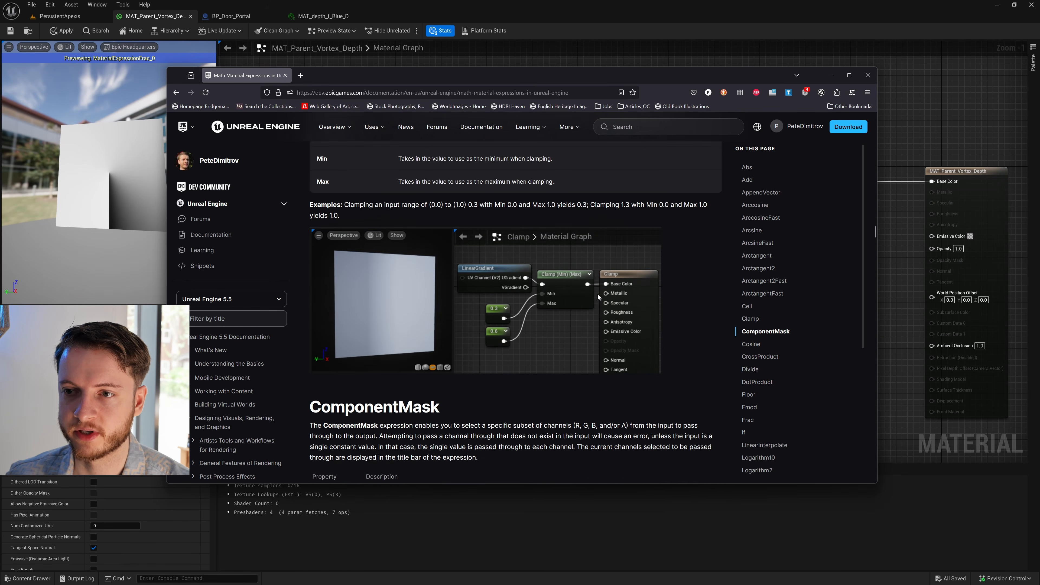
pyautogui.scroll(10, 597, 294)
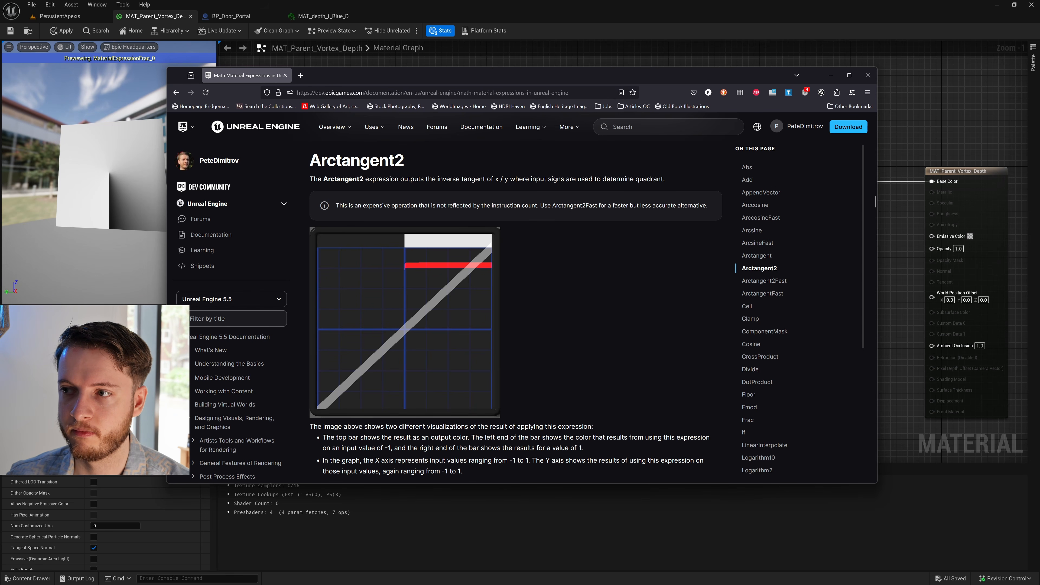
pyautogui.scroll(-3, 526, 331)
pyautogui.scroll(4, 547, 340)
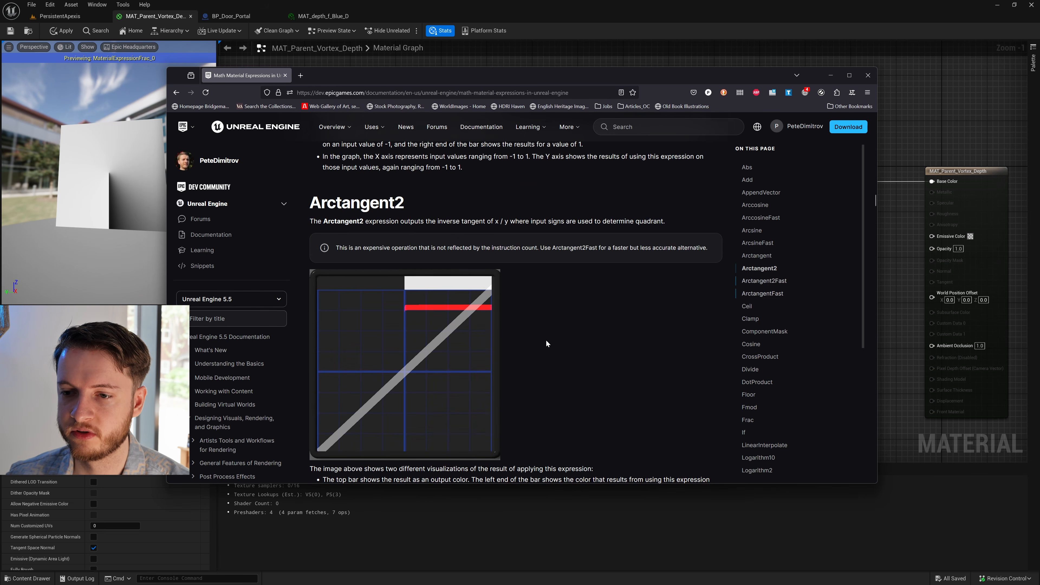
pyautogui.scroll(12, 561, 351)
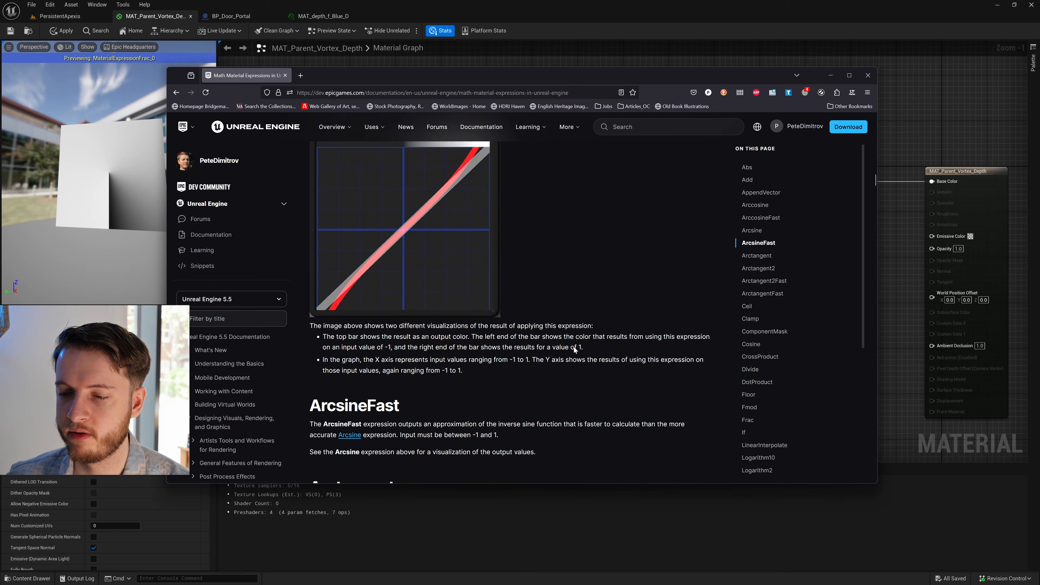
pyautogui.scroll(-12, 575, 338)
pyautogui.scroll(-15, 579, 323)
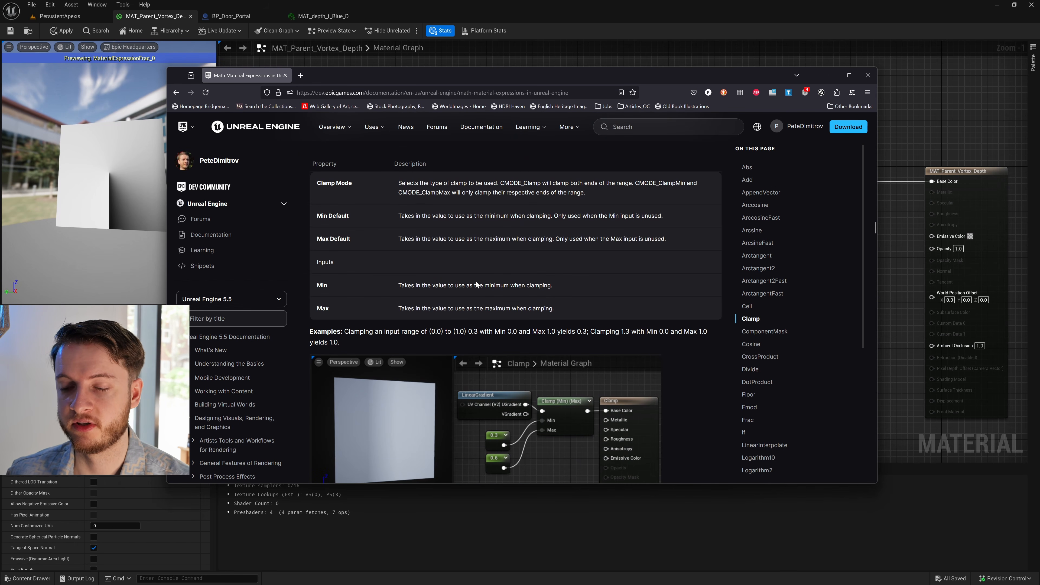
pyautogui.scroll(-4, 476, 282)
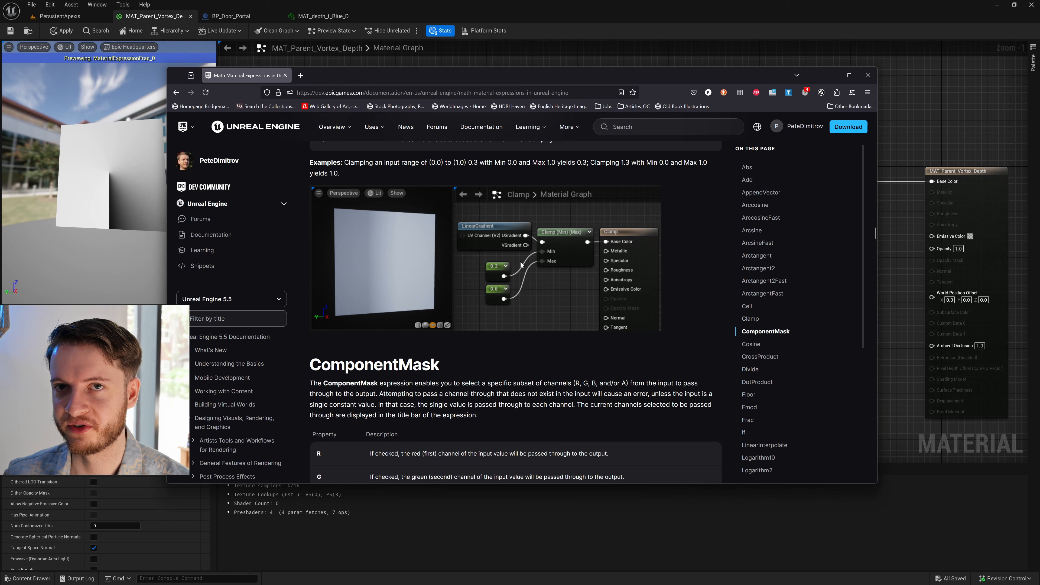
pyautogui.click(698, 16)
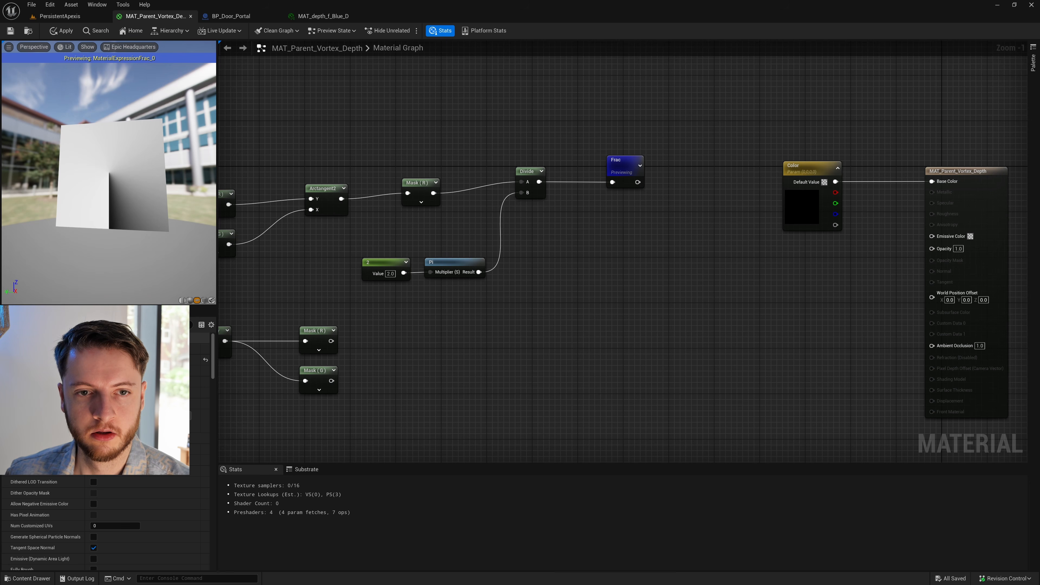
# - Shift the whole polar coordinate network, from the texture coordinates through Frac, further away from the Color parameter
pyautogui.moveTo(445, 326)
pyautogui.mouseDown(button='right')
pyautogui.moveTo(469, 290)
pyautogui.moveTo(655, 290)
pyautogui.mouseUp(button='right')
pyautogui.scroll(-2, 563, 299)
pyautogui.scroll(-1, 563, 302)
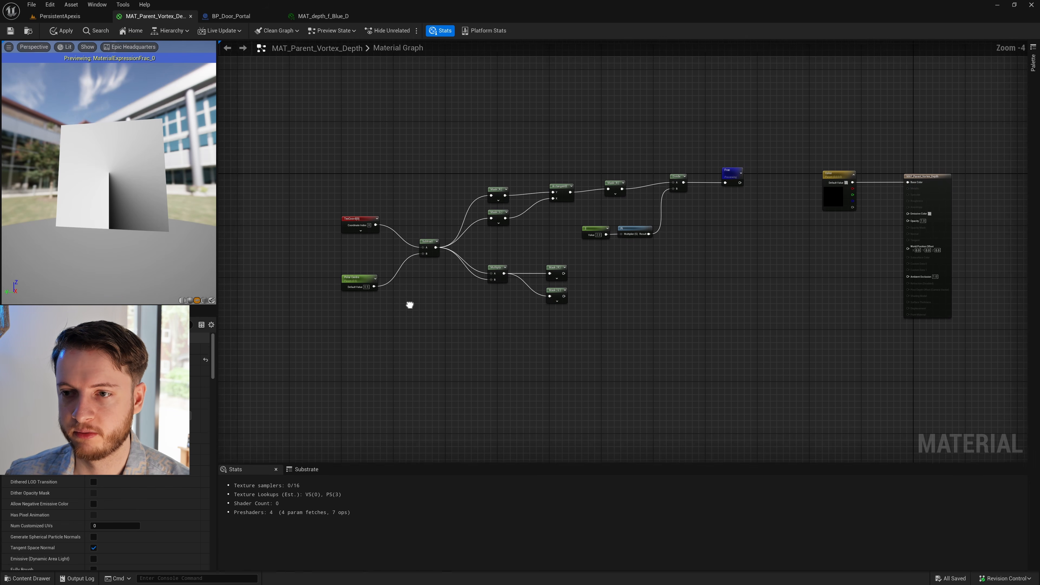
pyautogui.moveTo(343, 336); pyautogui.dragTo(727, 131)
pyautogui.moveTo(729, 170); pyautogui.dragTo(617, 164)
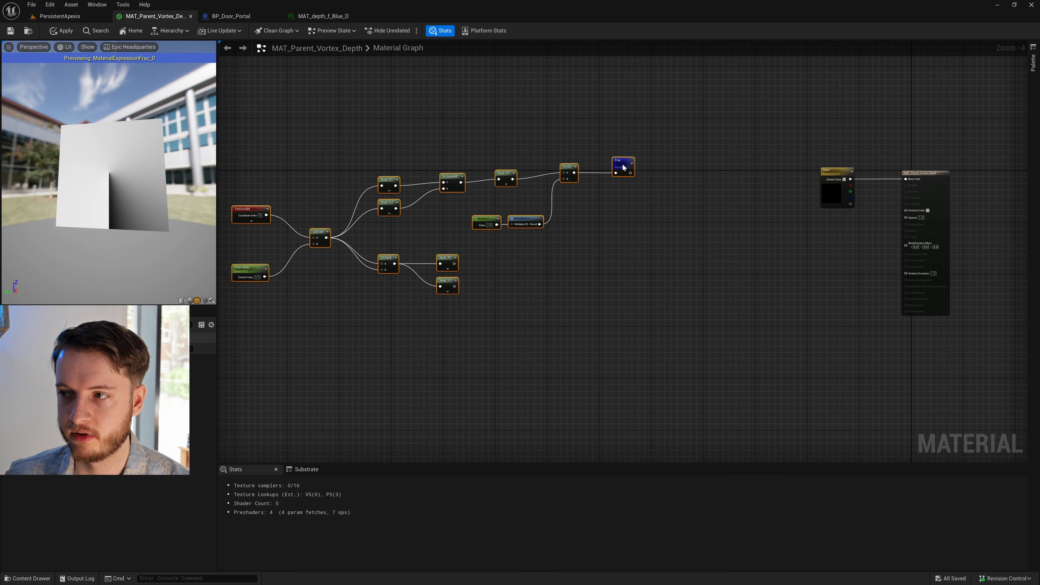
pyautogui.click(492, 279)
# - Place an Add node after the lower masks and connect the R mask to A and the G mask to B
pyautogui.scroll(4, 483, 274)
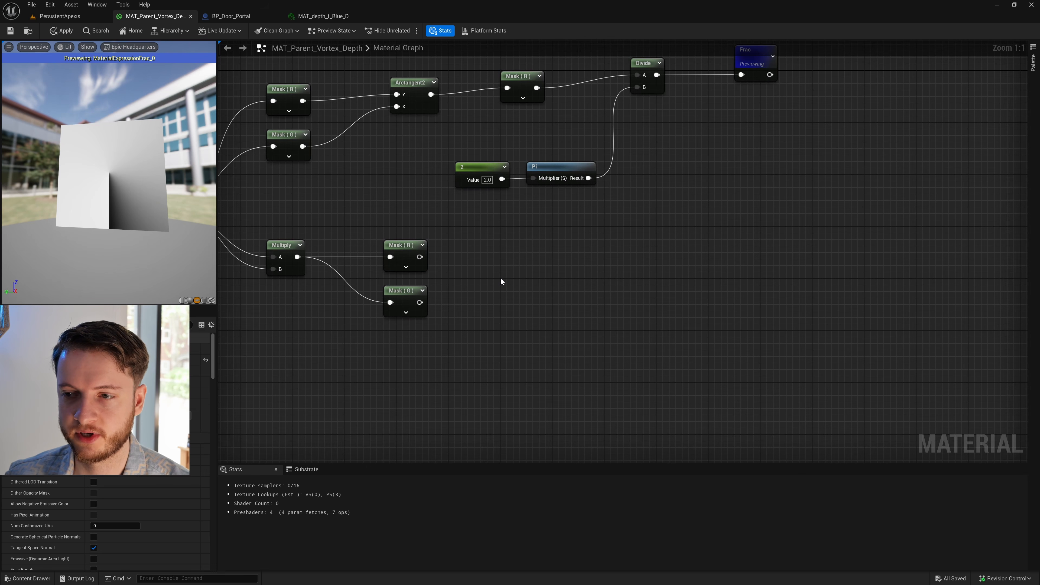
pyautogui.click(515, 268)
pyautogui.click(457, 269)
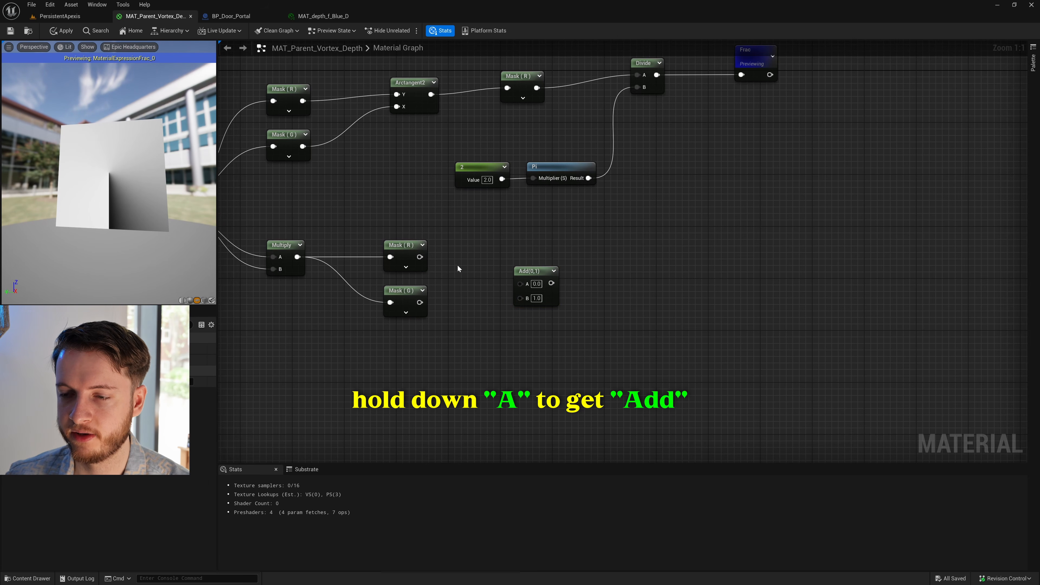
pyautogui.moveTo(419, 256); pyautogui.dragTo(520, 283)
pyautogui.moveTo(419, 302); pyautogui.dragTo(508, 256)
pyautogui.click(606, 262)
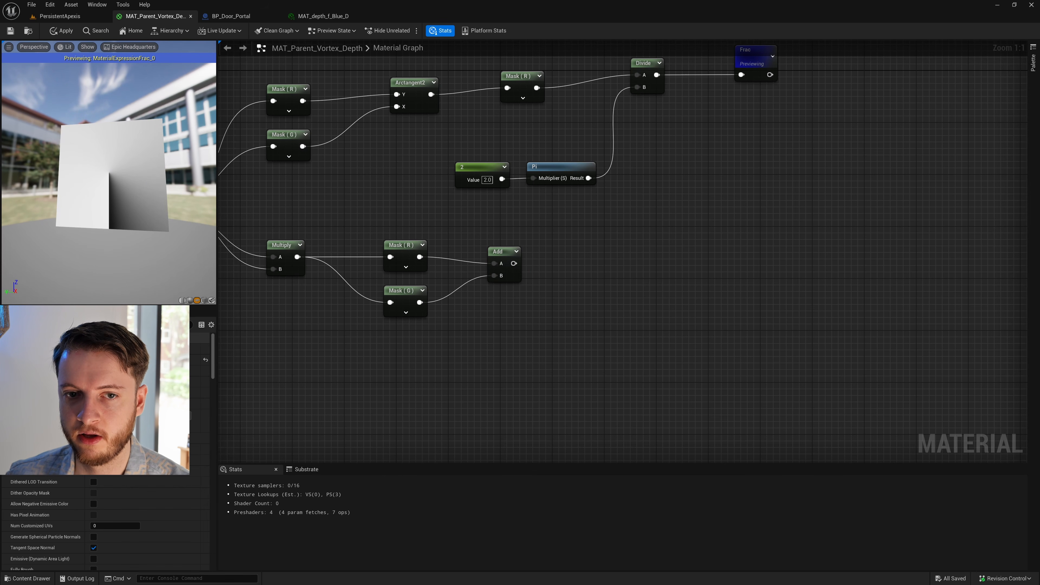
# - Add a SquareRoot math node just after the Add node
pyautogui.moveTo(606, 262); pyautogui.dragTo(541, 254, button='right')
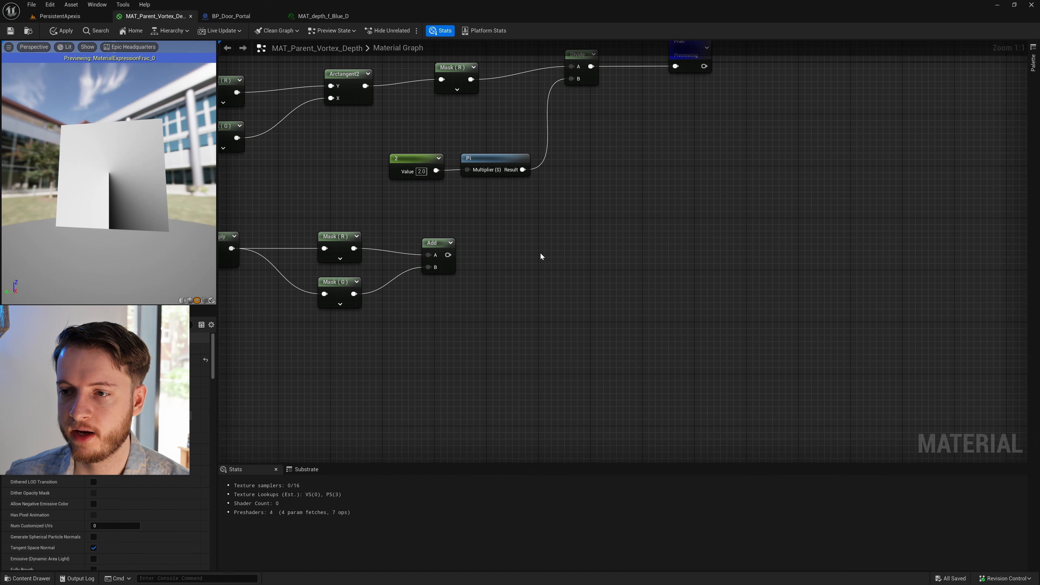
pyautogui.rightClick(503, 250)
pyautogui.write('s')
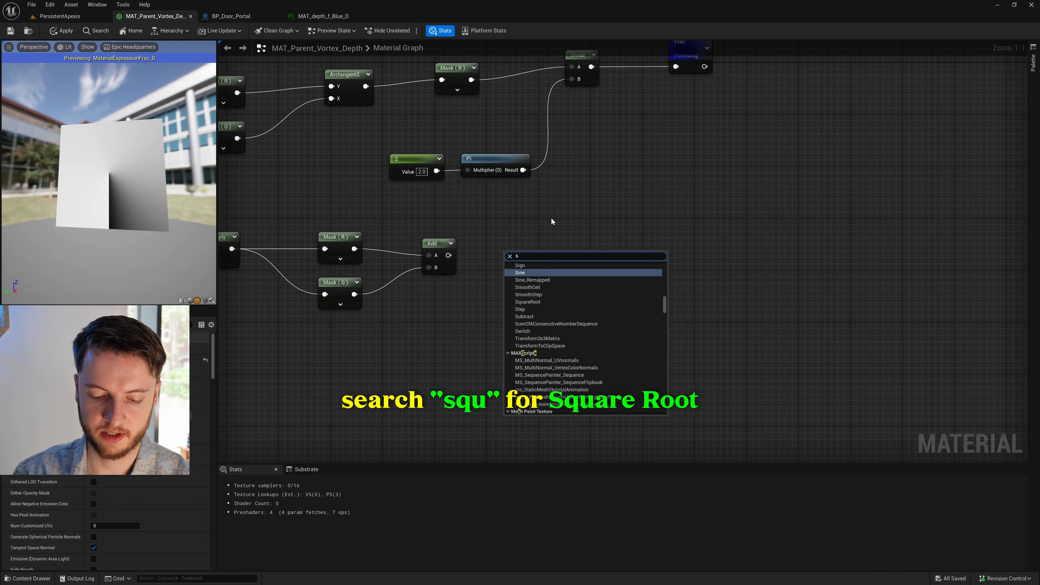
pyautogui.write('q')
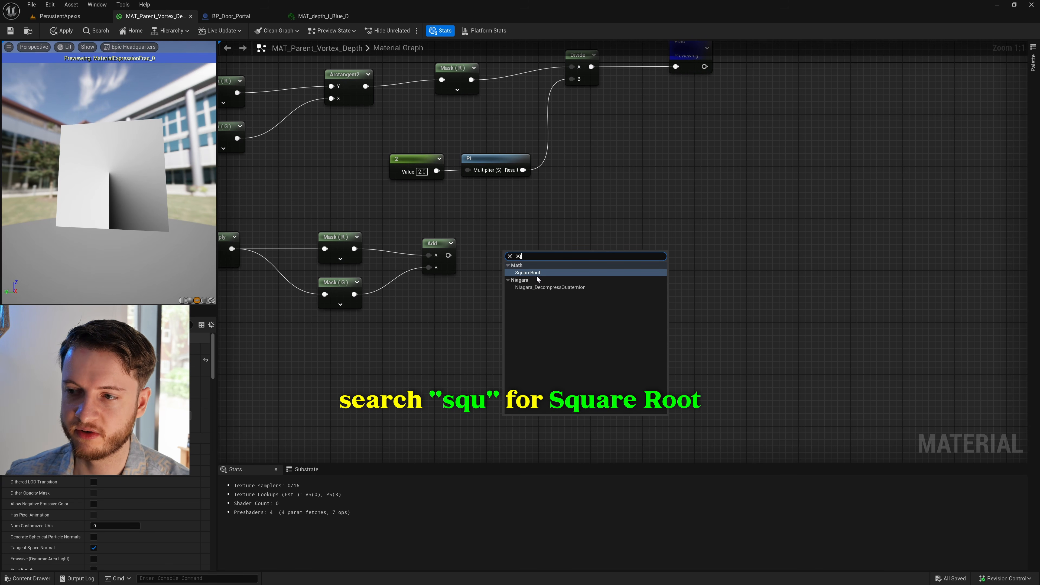
pyautogui.press('Down')
pyautogui.click(551, 272)
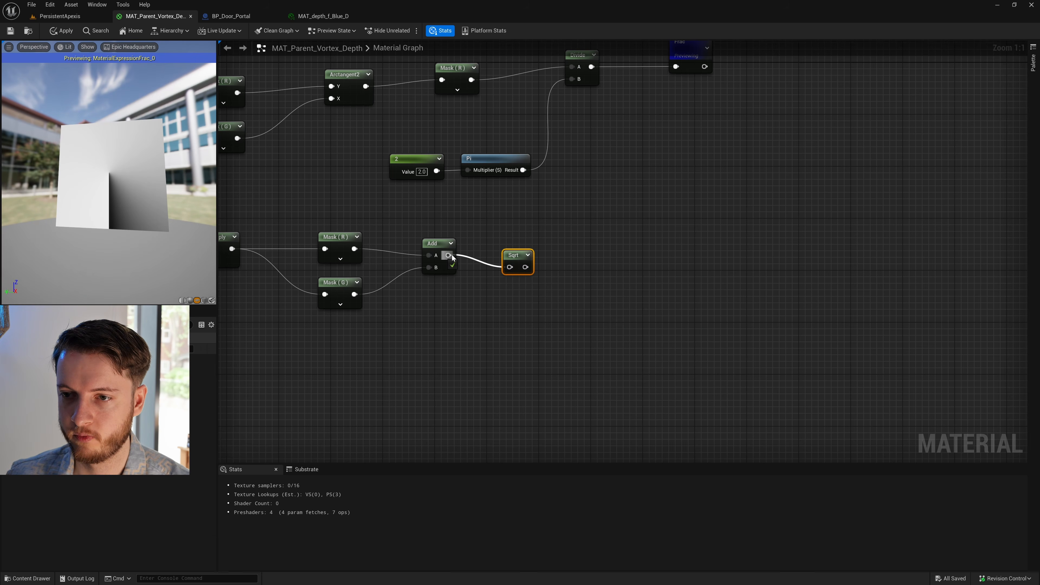
# - Preview the output of the lower Multiply node, the Add node and the SquareRoot node in turn
pyautogui.click(529, 236)
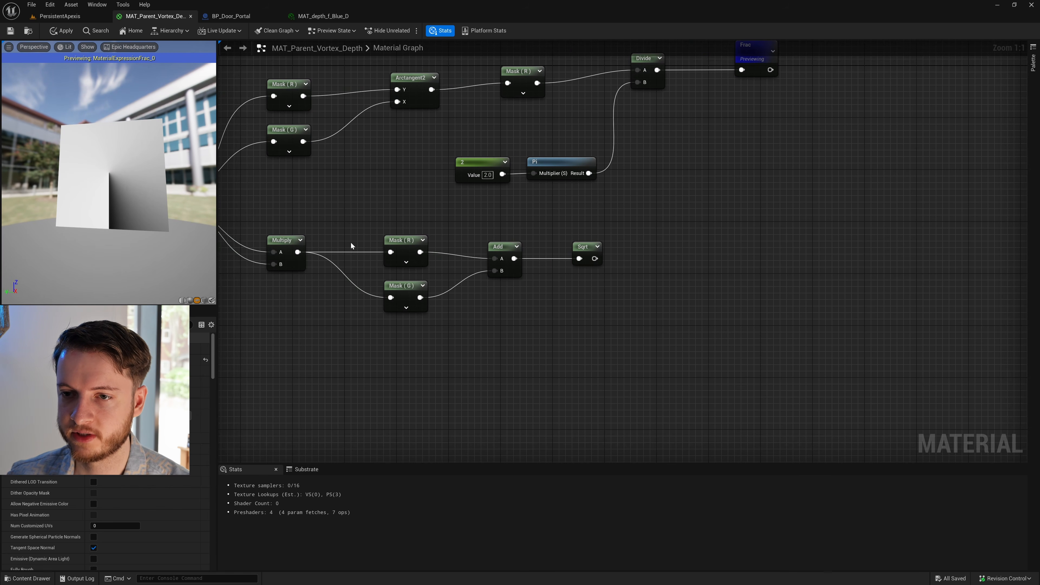
pyautogui.moveTo(329, 236); pyautogui.dragTo(369, 237, button='right')
pyautogui.click(325, 246)
pyautogui.rightClick(325, 246)
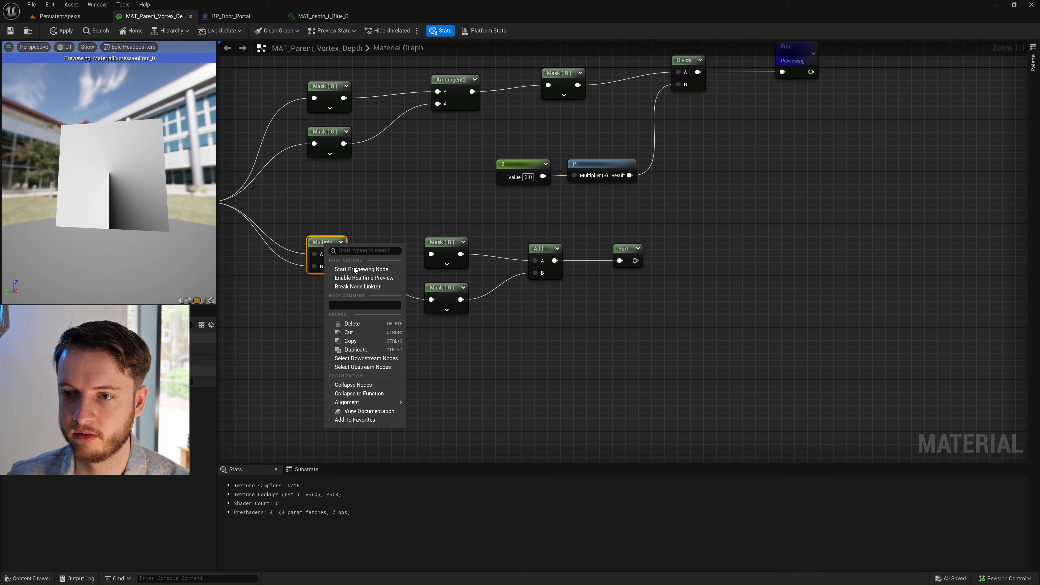
pyautogui.click(359, 270)
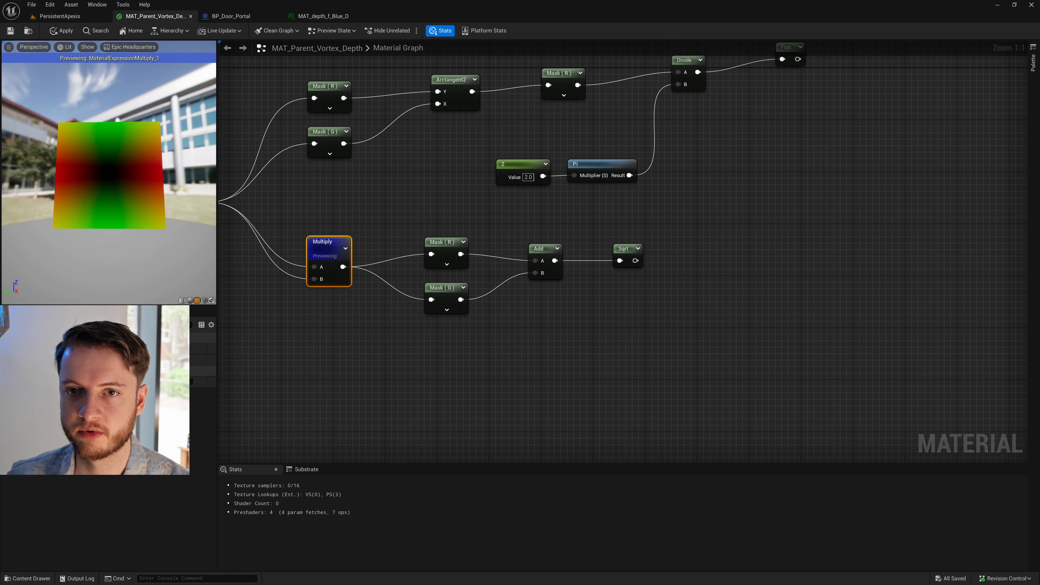
pyautogui.rightClick(546, 248)
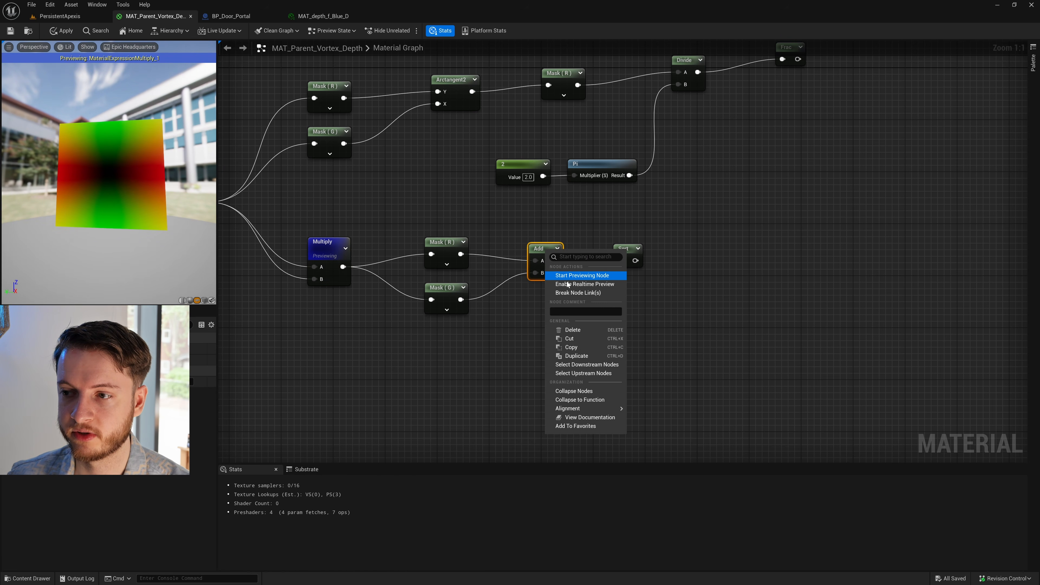
pyautogui.click(584, 277)
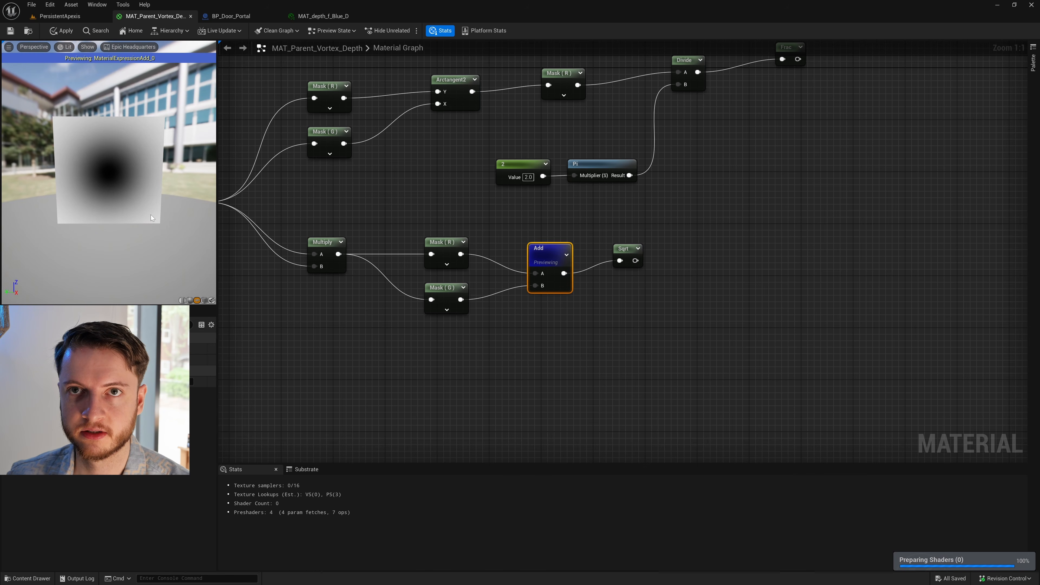
pyautogui.rightClick(622, 250)
pyautogui.click(661, 278)
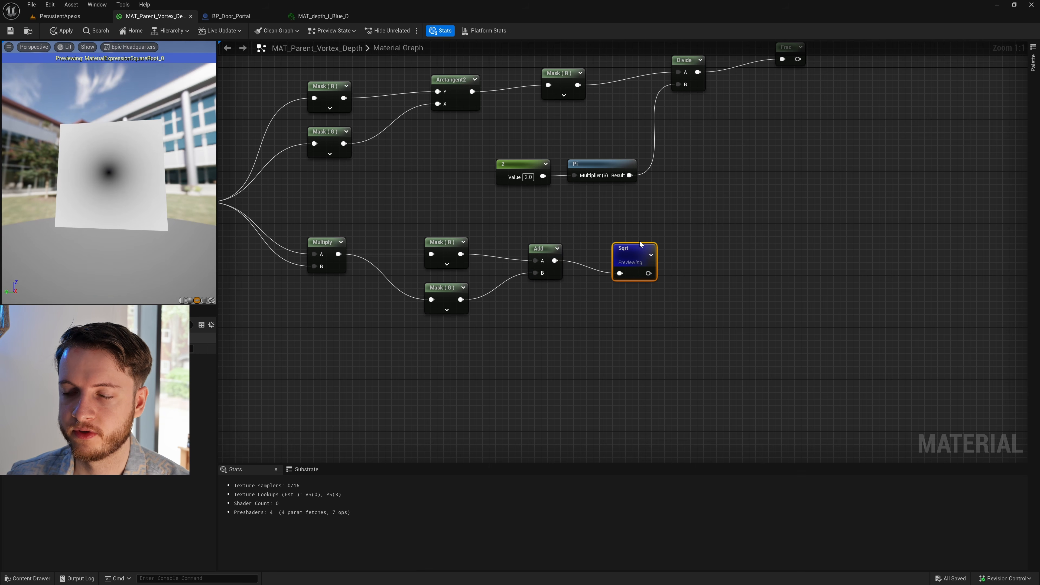
# - Place two Add nodes between the polar network and the Color parameter, one roughly level with Frac and one roughly level with SquareRoot
pyautogui.moveTo(638, 251); pyautogui.dragTo(638, 238)
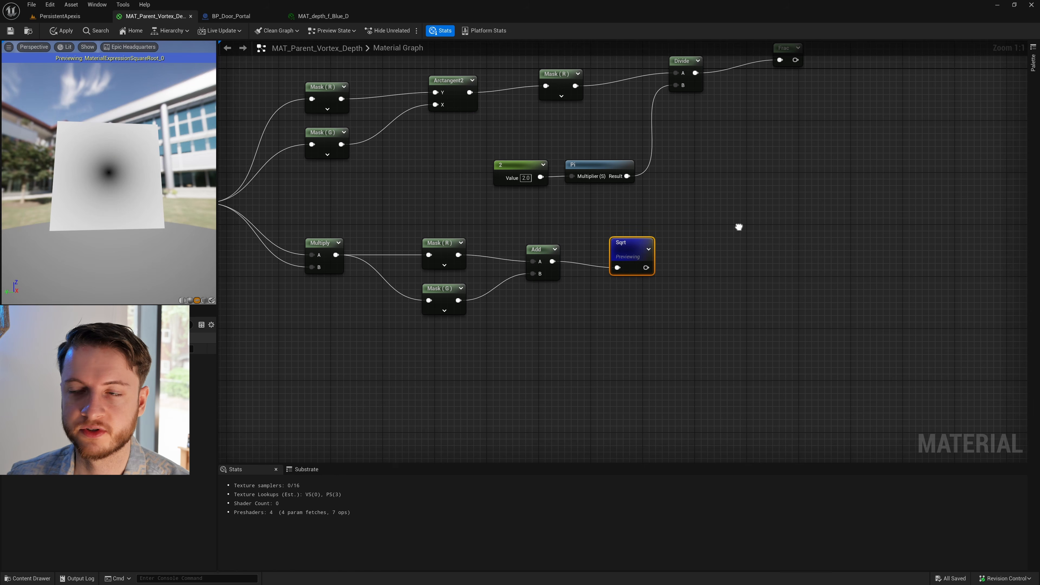
pyautogui.moveTo(741, 224); pyautogui.dragTo(652, 272, button='right')
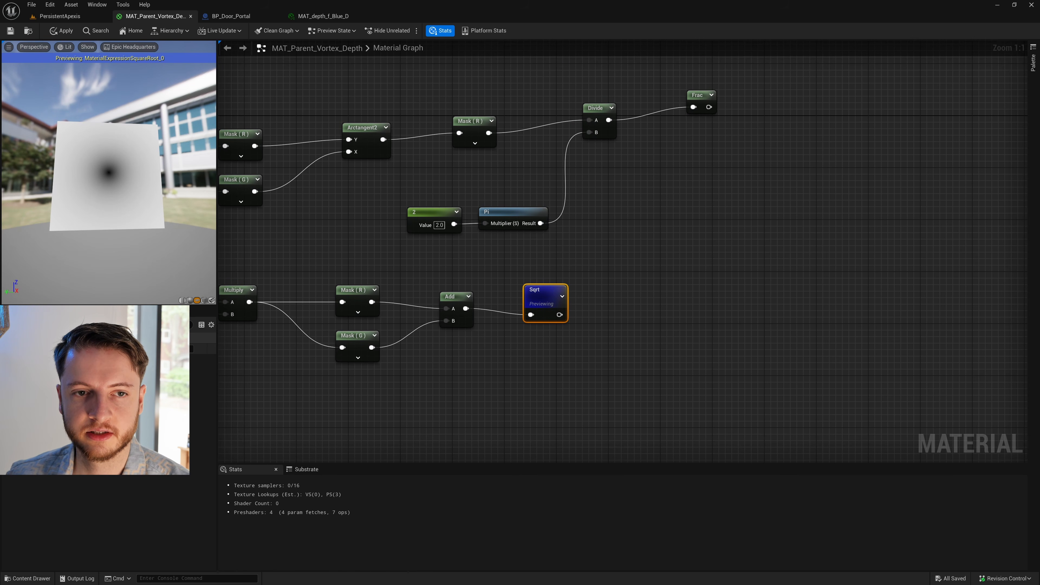
pyautogui.moveTo(788, 167); pyautogui.dragTo(700, 182, button='right')
pyautogui.click(764, 188)
pyautogui.click(736, 130)
pyautogui.click(742, 297)
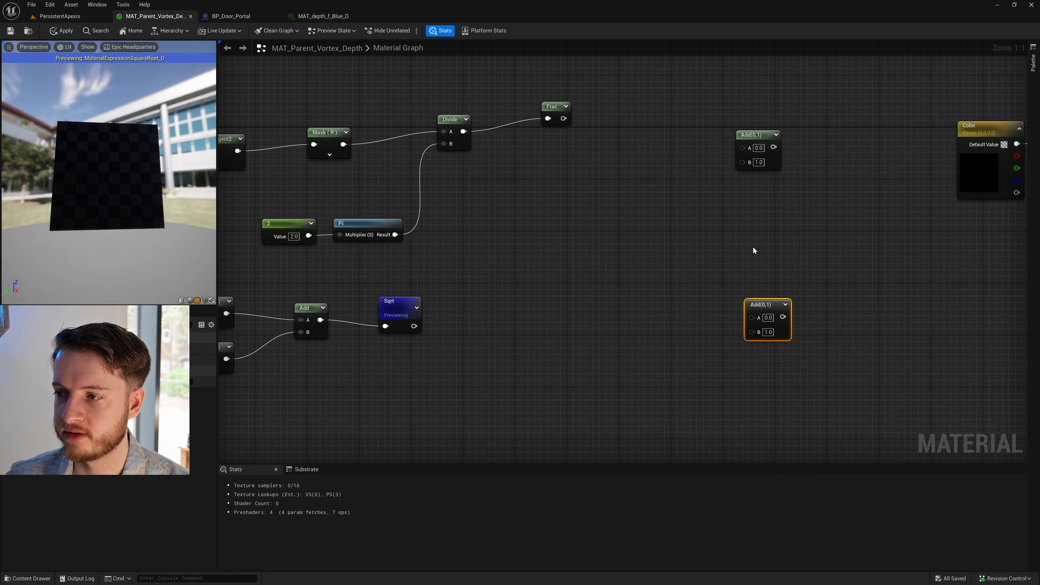
pyautogui.moveTo(732, 170); pyautogui.dragTo(739, 168)
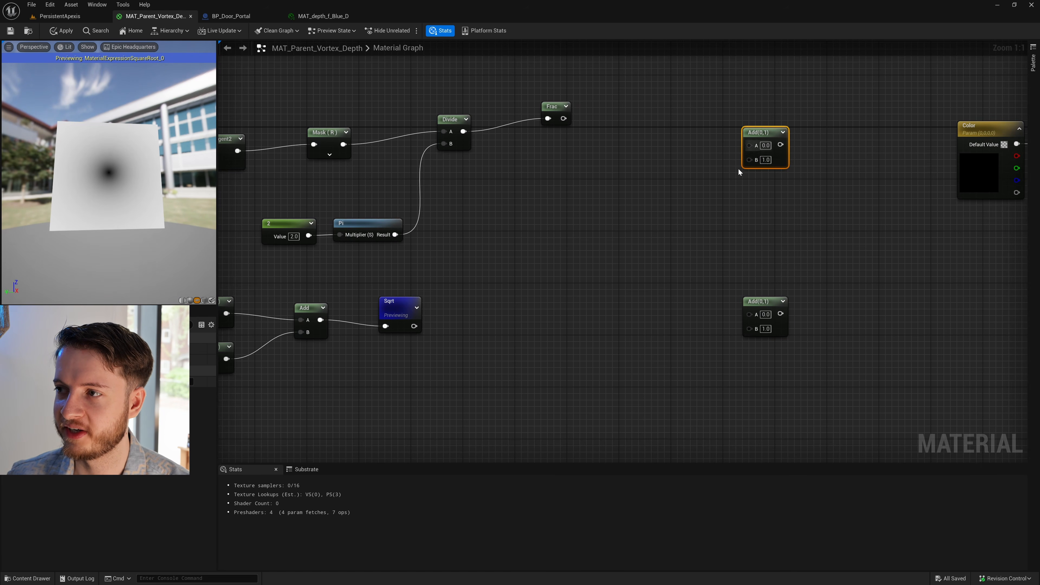
pyautogui.click(734, 177)
pyautogui.moveTo(789, 301); pyautogui.dragTo(787, 313)
pyautogui.click(678, 230)
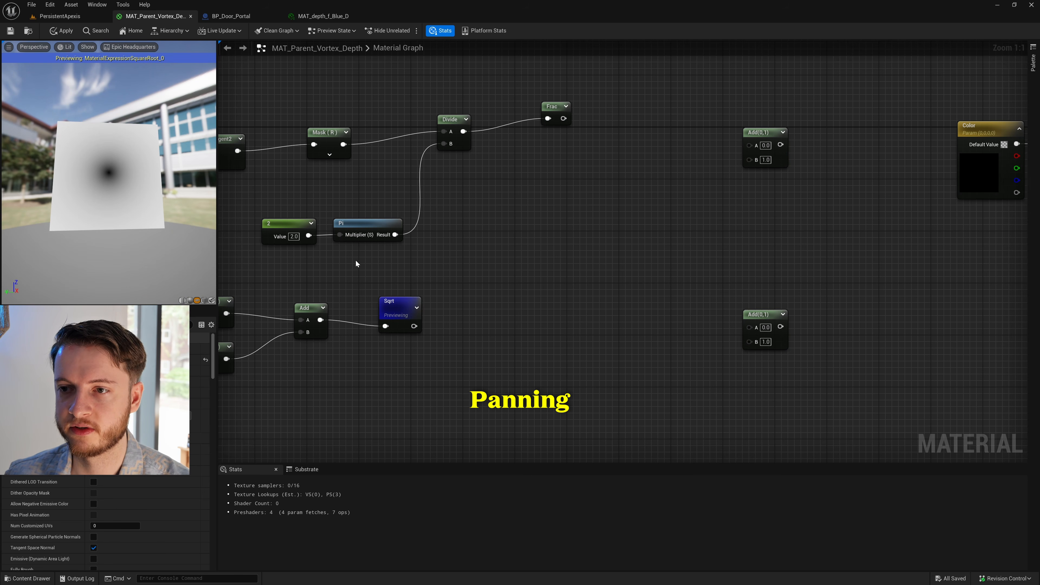
# - Review the polar coordinate network from the texture coordinates and Polar Centre through to the Frac and SquareRoot nodes
pyautogui.moveTo(356, 264); pyautogui.dragTo(367, 230, button='right')
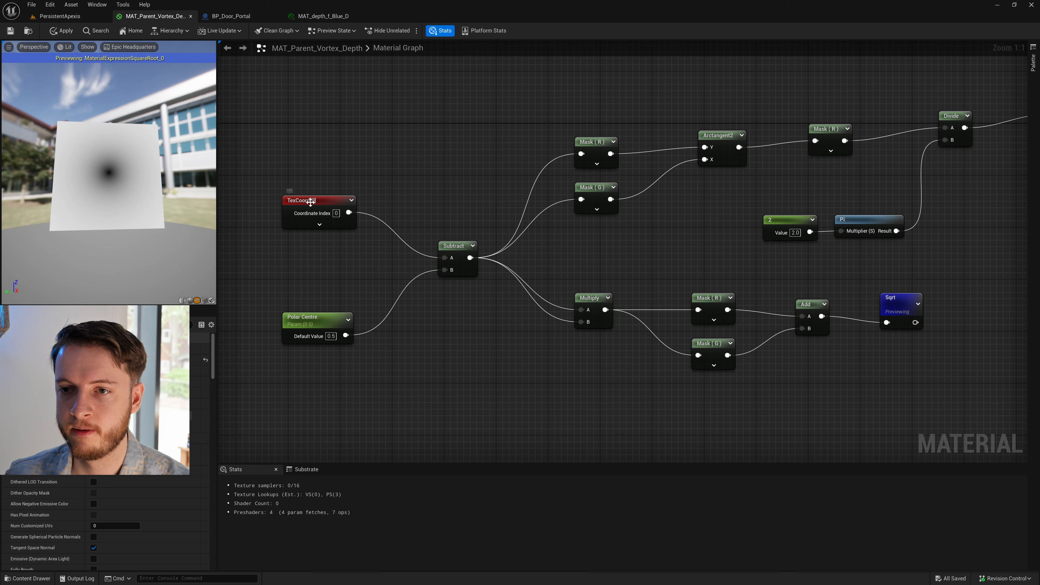
pyautogui.click(309, 220)
pyautogui.click(704, 237)
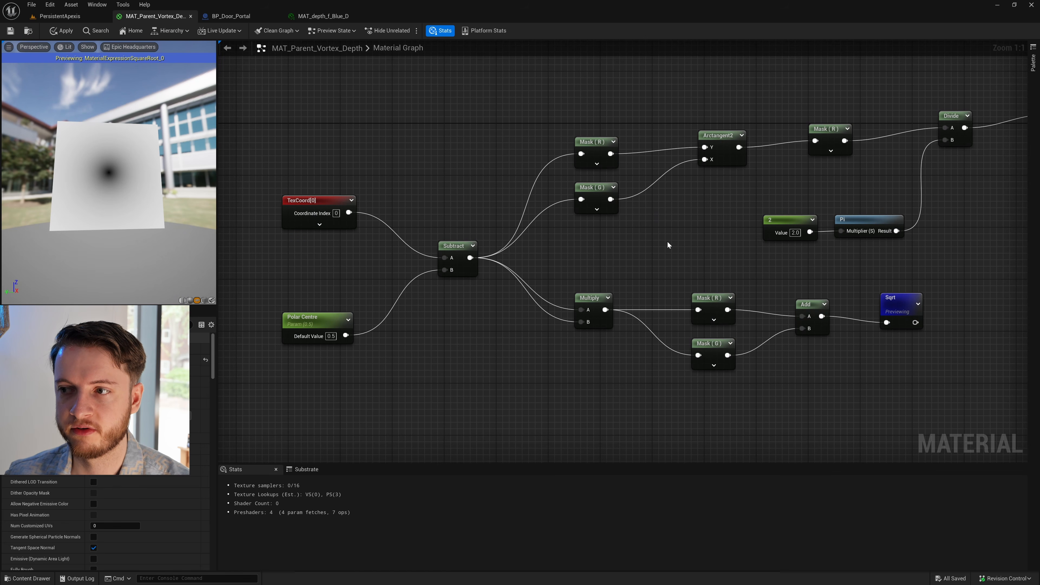
pyautogui.moveTo(934, 261); pyautogui.dragTo(842, 258, button='right')
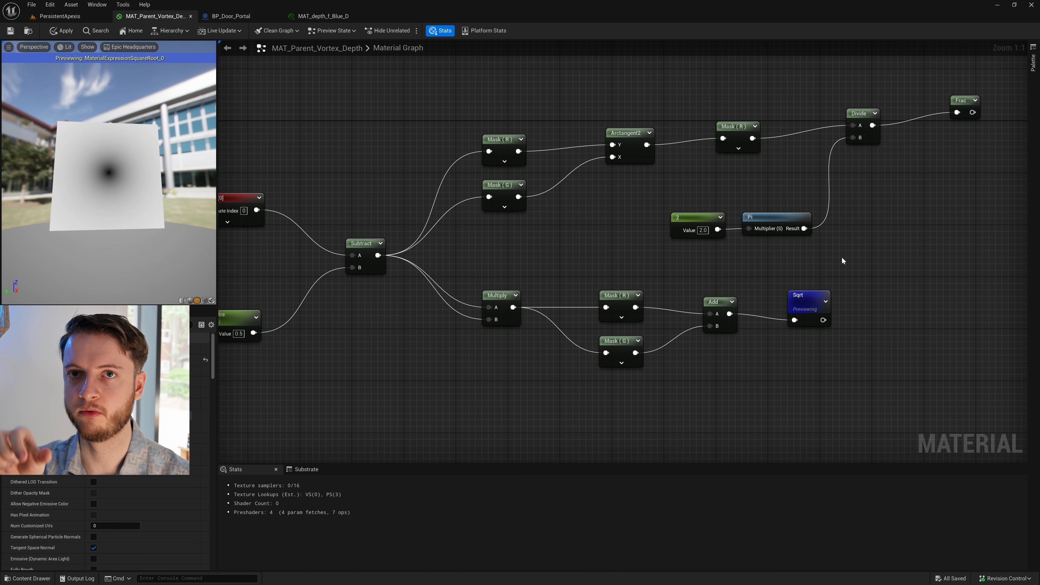
pyautogui.moveTo(881, 256); pyautogui.dragTo(663, 255, button='right')
pyautogui.moveTo(764, 82); pyautogui.dragTo(505, 320)
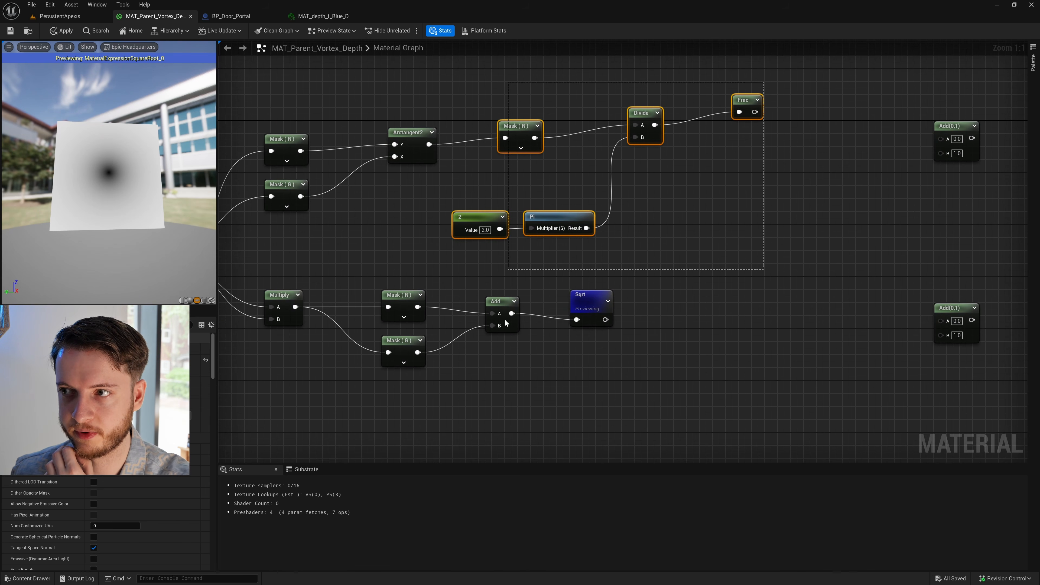
pyautogui.click(909, 281)
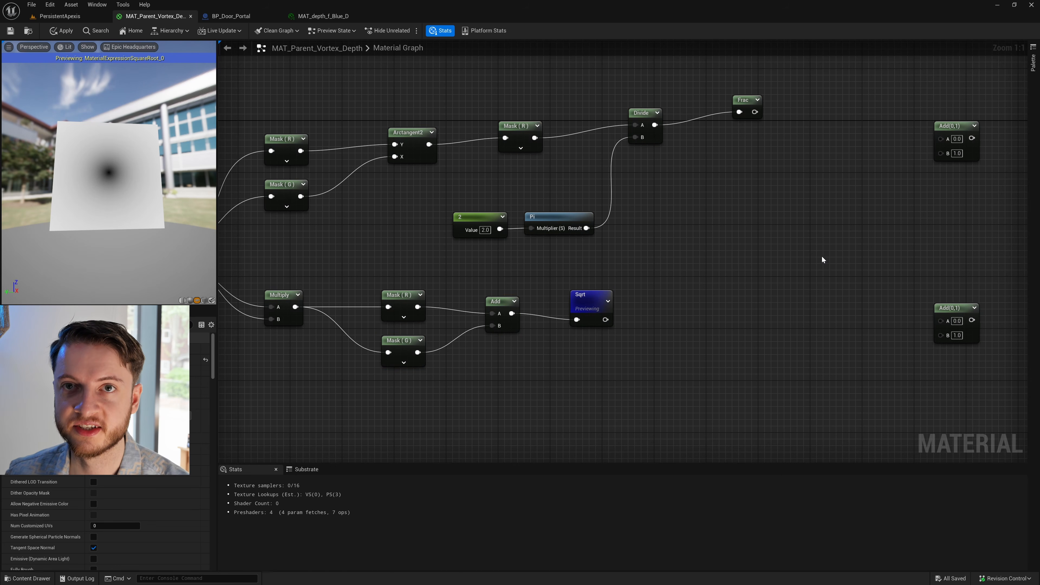
pyautogui.moveTo(821, 255); pyautogui.dragTo(734, 210, button='right')
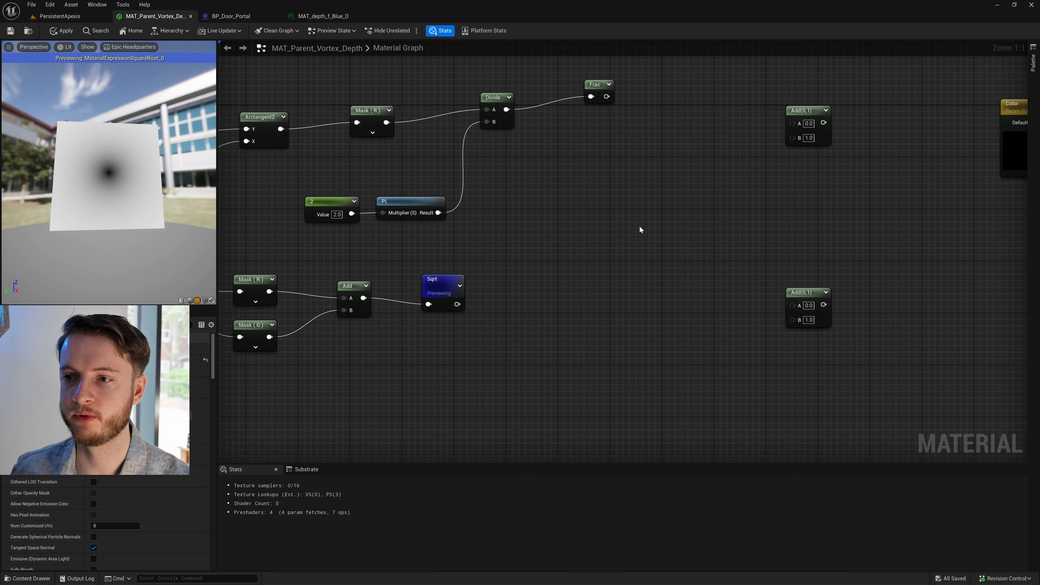
# - Add a Time node below the Frac node
pyautogui.moveTo(626, 234); pyautogui.dragTo(560, 221, button='right')
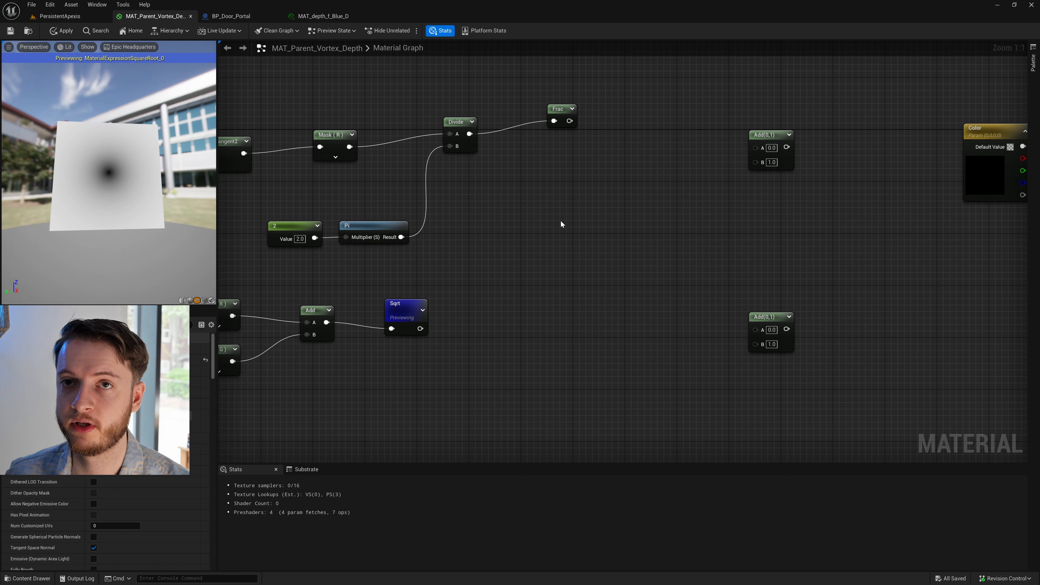
pyautogui.rightClick(561, 222)
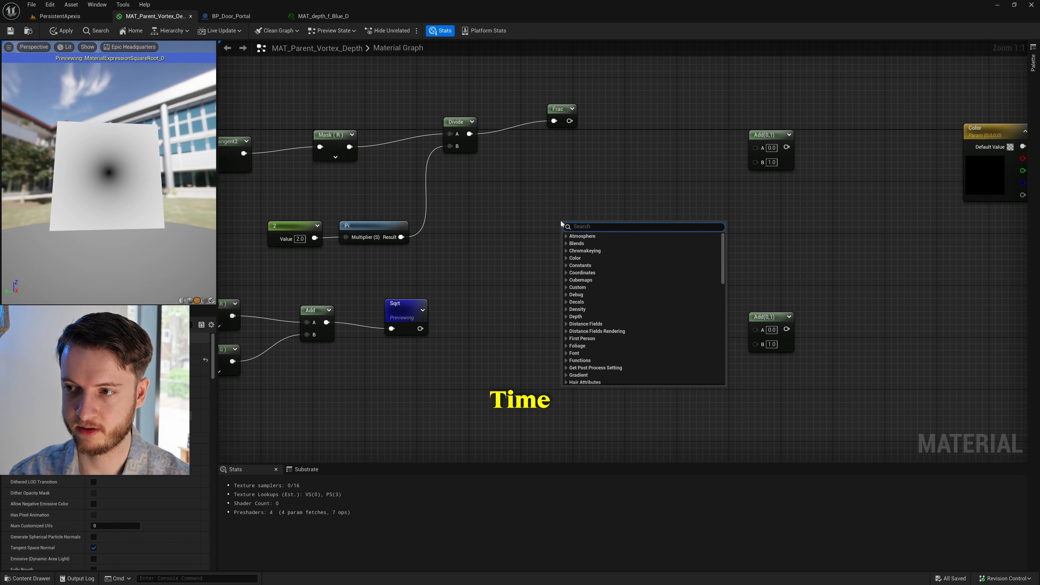
pyautogui.write('time')
pyautogui.press('Return')
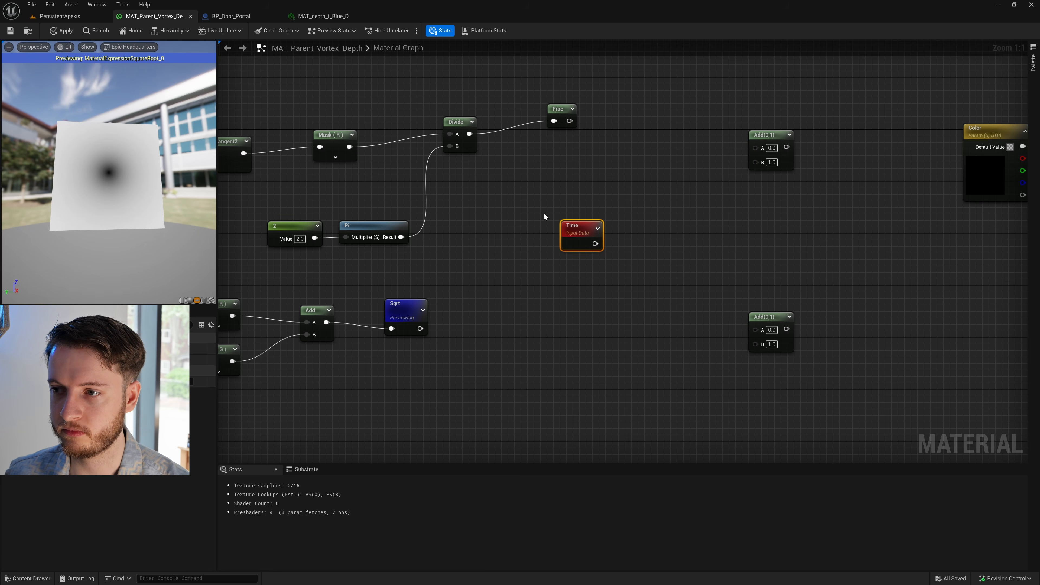
pyautogui.moveTo(577, 229); pyautogui.dragTo(564, 228)
pyautogui.click(642, 196)
# - Place a Multiply node after Time, connect Time to its A input, and move both nodes closer to Frac
pyautogui.moveTo(658, 196); pyautogui.dragTo(584, 197, button='right')
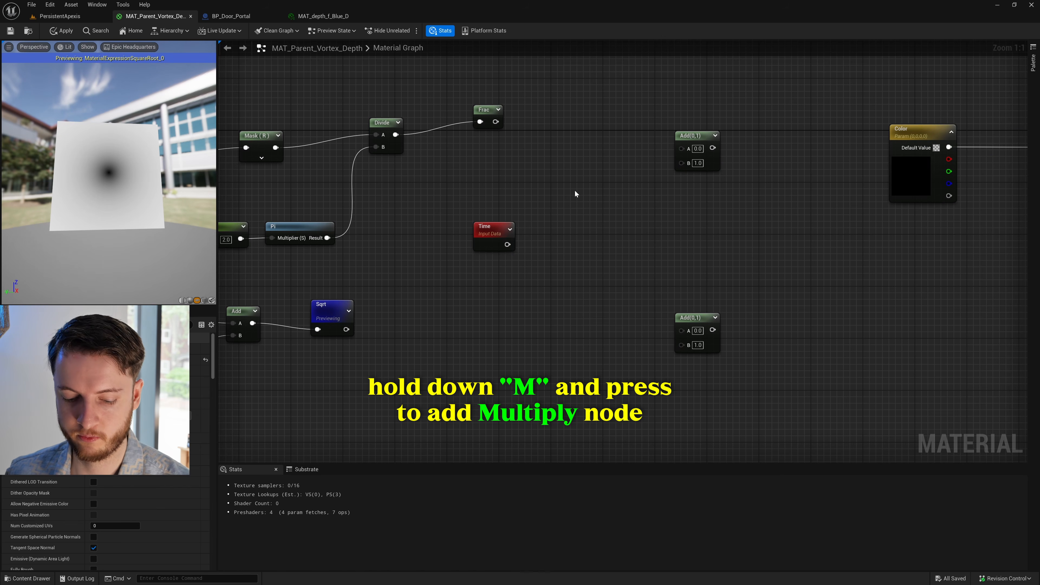
pyautogui.press('m')
pyautogui.click(577, 185)
pyautogui.moveTo(508, 244); pyautogui.dragTo(587, 199)
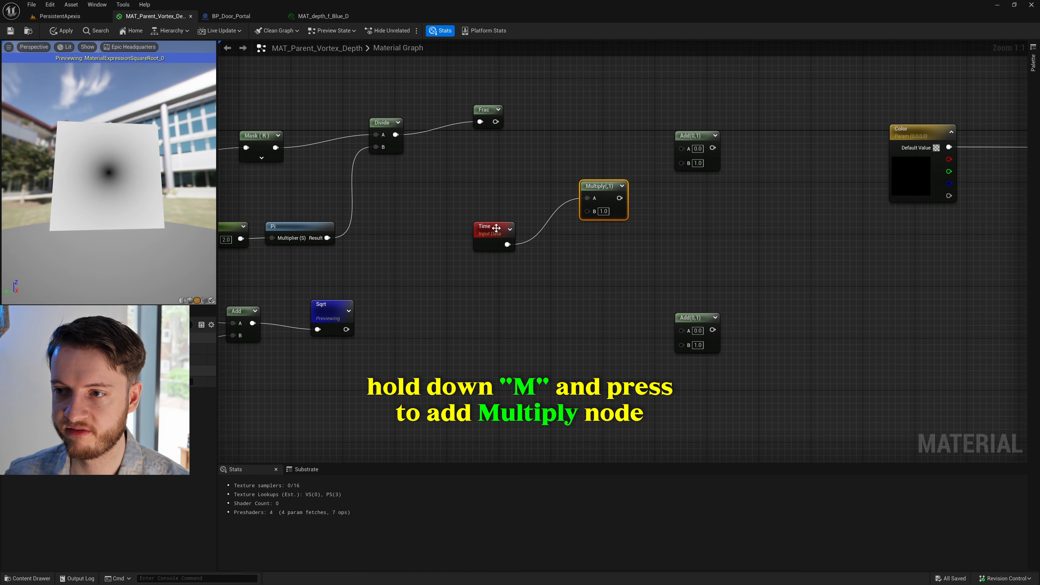
pyautogui.moveTo(499, 234); pyautogui.dragTo(486, 208)
pyautogui.moveTo(598, 189); pyautogui.dragTo(588, 177)
pyautogui.click(477, 201)
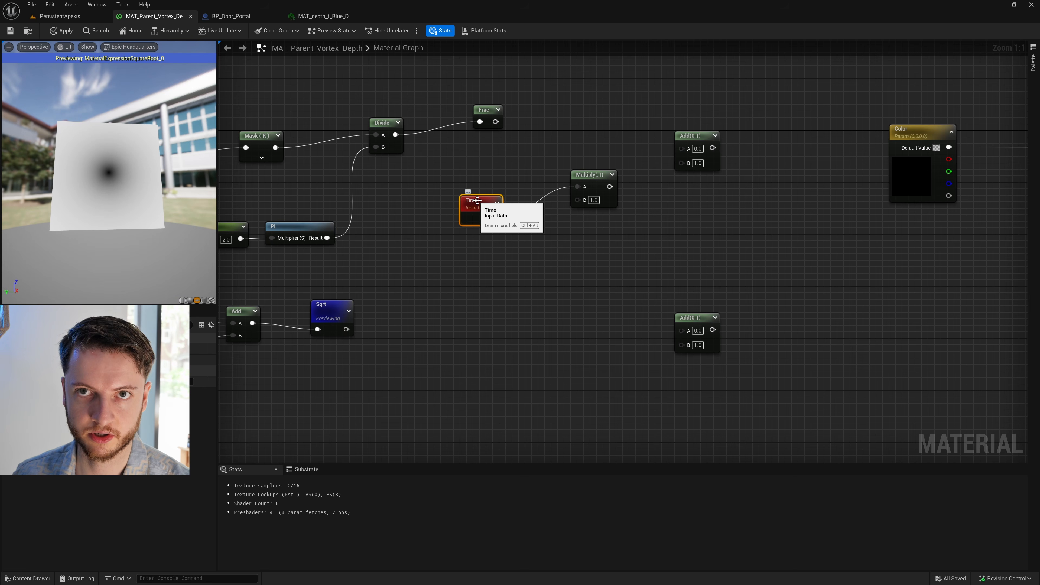
# - Create a scalar parameter named Polar Speed and position it just below the Time node
pyautogui.moveTo(511, 268); pyautogui.dragTo(533, 272, button='right')
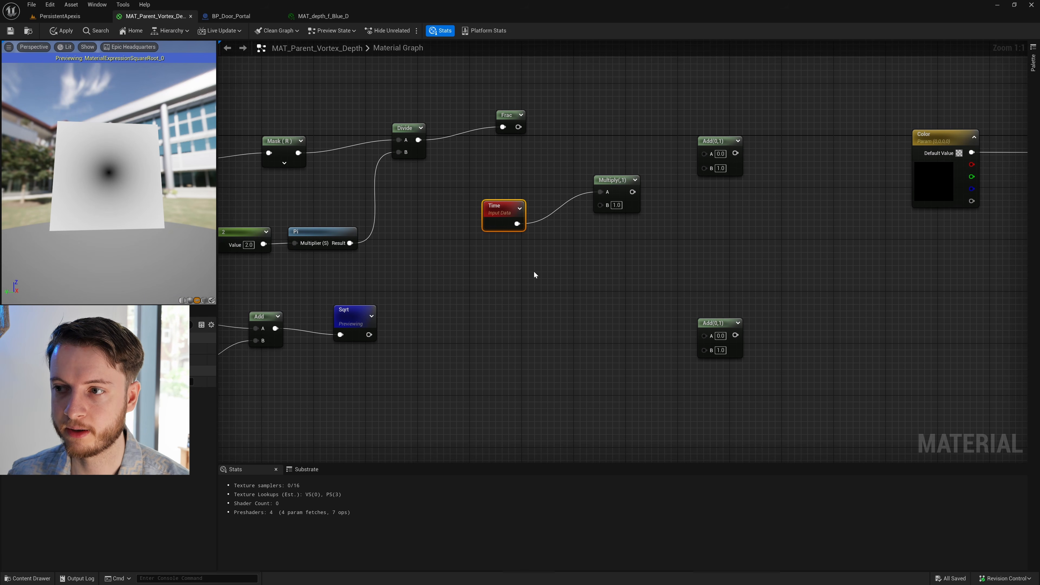
pyautogui.click(533, 273)
pyautogui.click(506, 258)
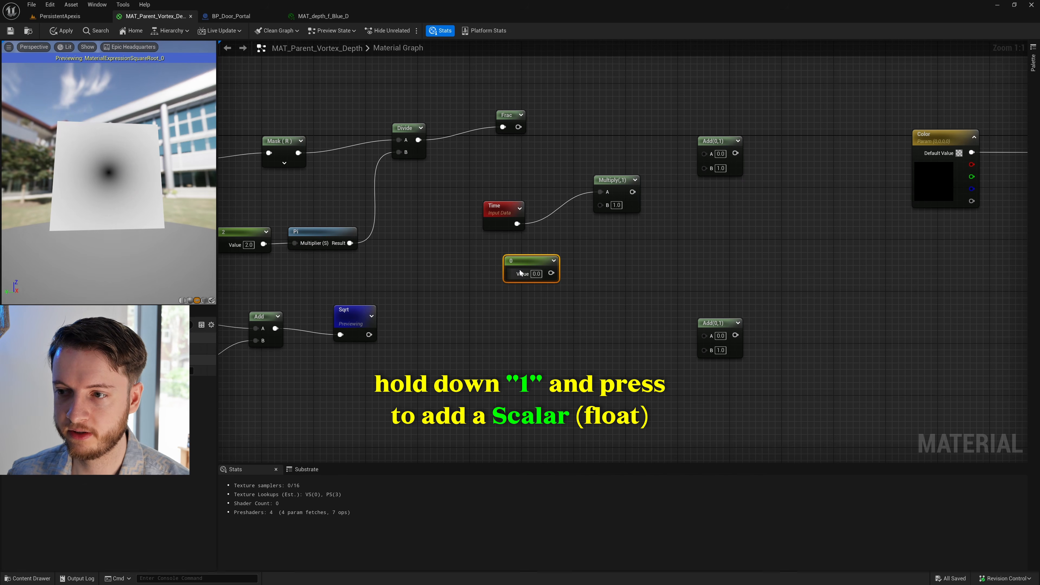
pyautogui.rightClick(529, 266)
pyautogui.click(563, 289)
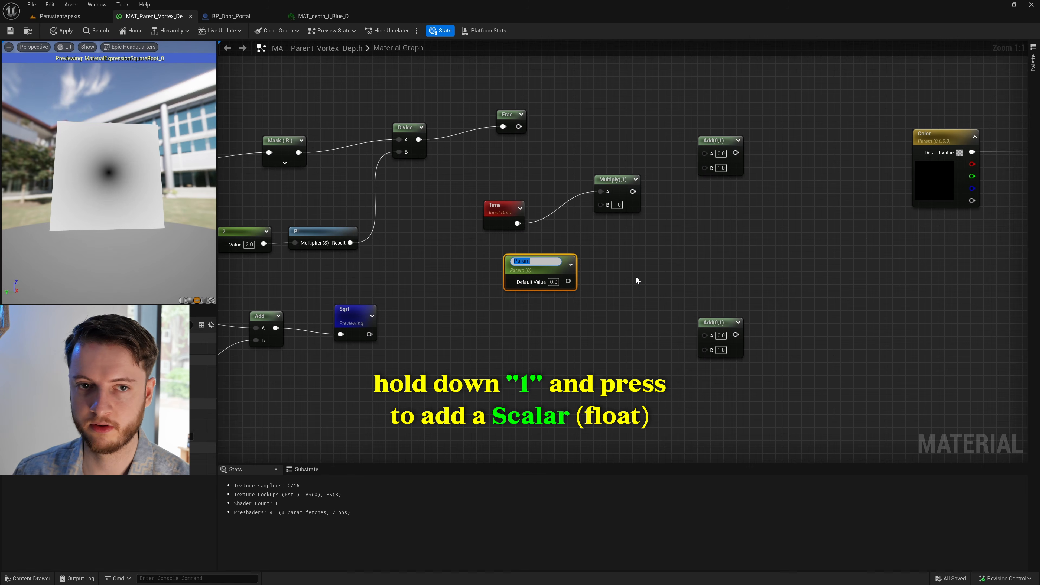
pyautogui.write('Polar Speed')
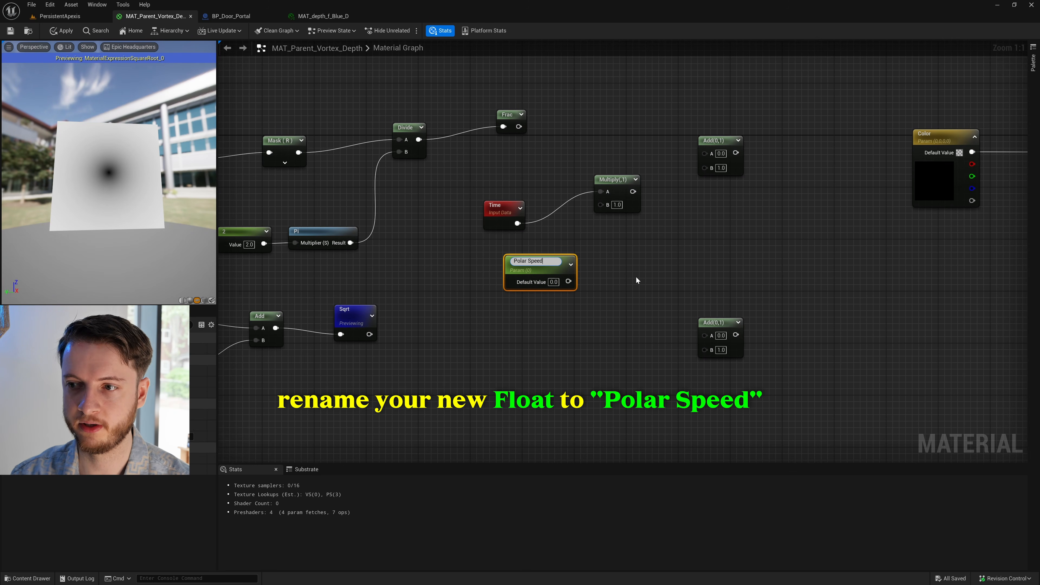
pyautogui.press('Return')
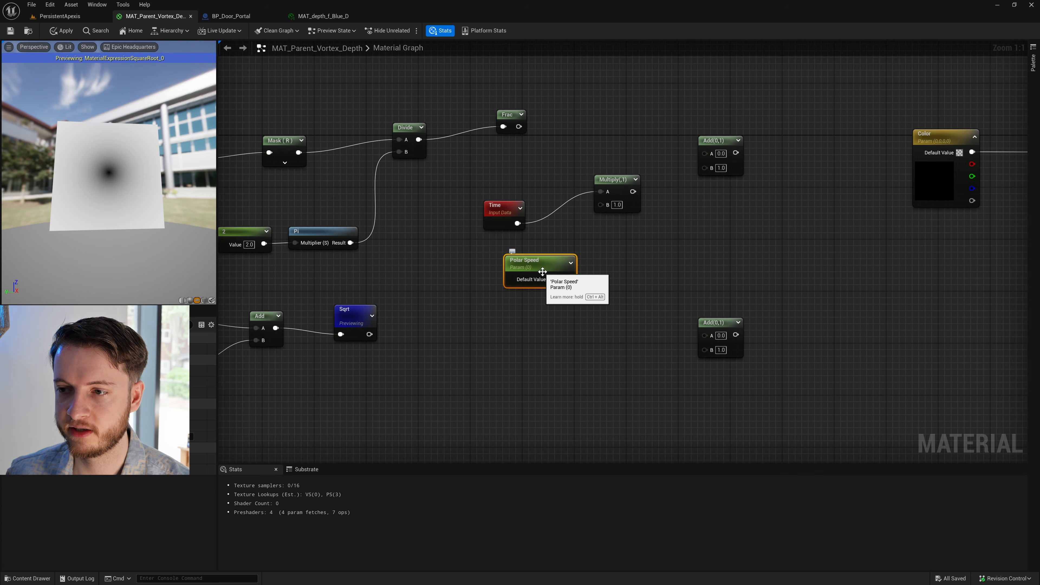
pyautogui.moveTo(539, 272); pyautogui.dragTo(544, 255)
# - Create a second scalar parameter named Polar Diagonal Speed and line it up below Polar Speed
pyautogui.click(527, 369)
pyautogui.click(528, 369)
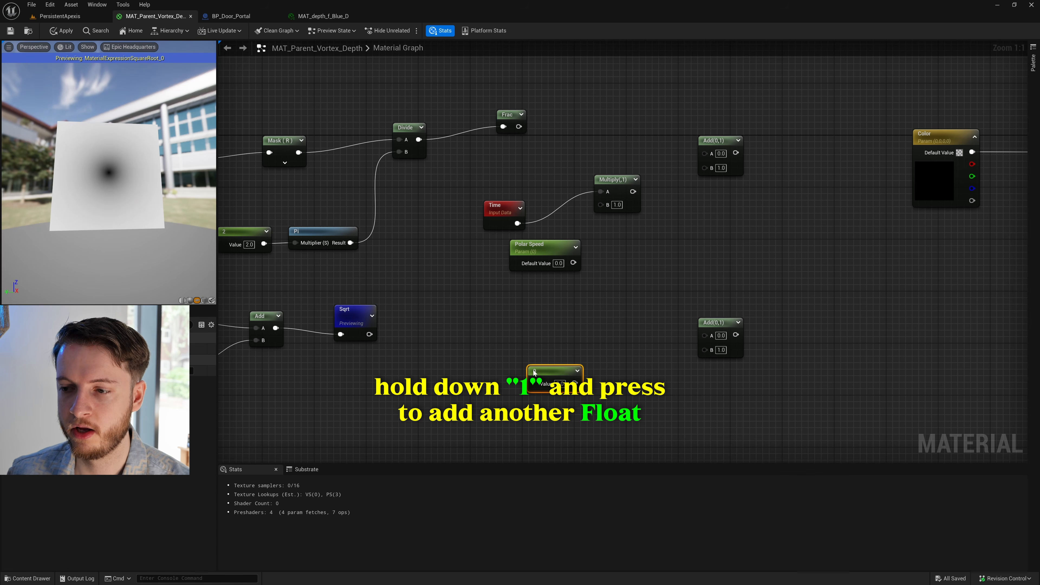
pyautogui.rightClick(534, 372)
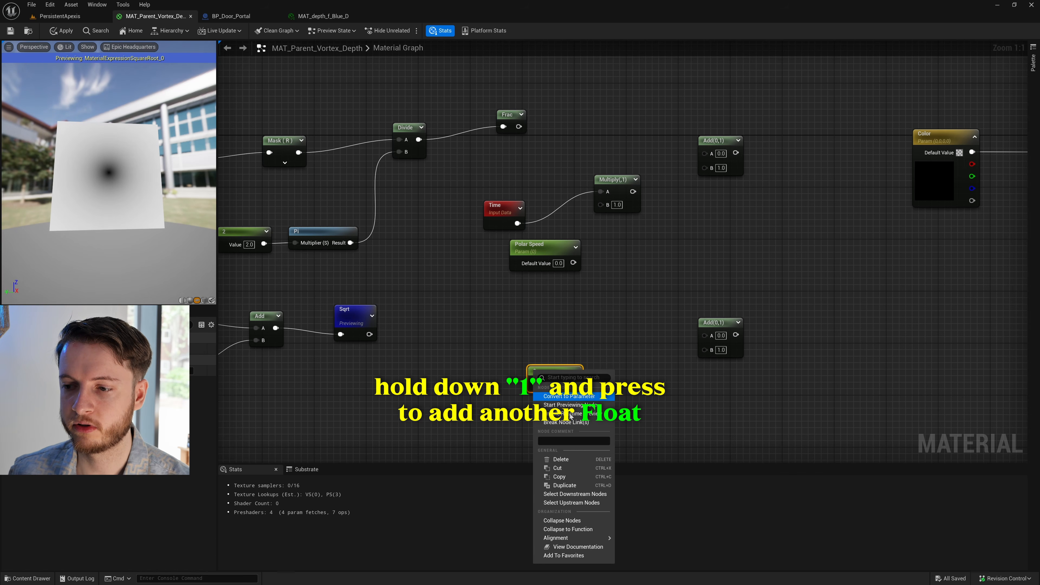
pyautogui.click(576, 397)
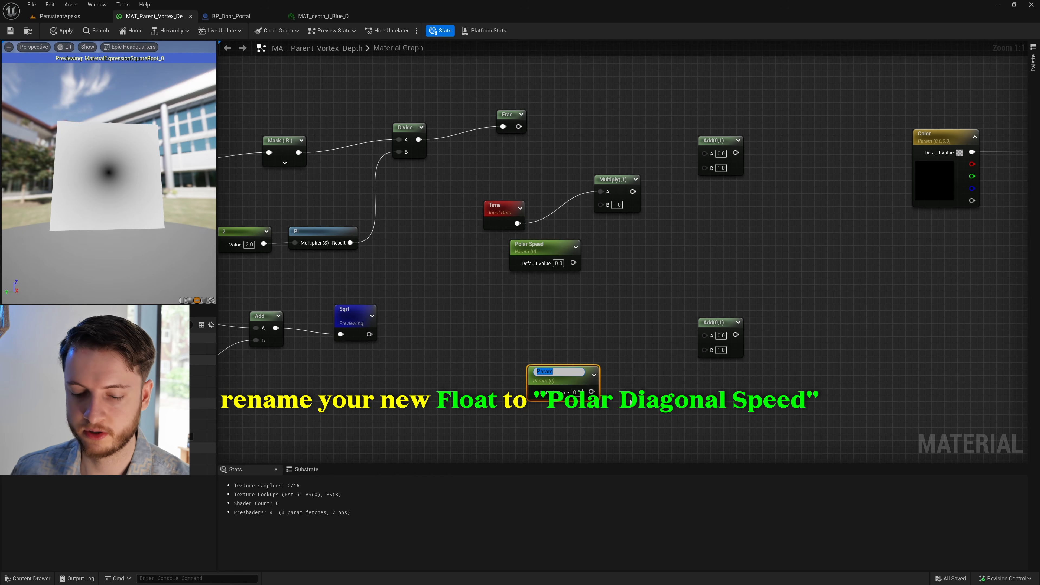
pyautogui.write('Polar Diag')
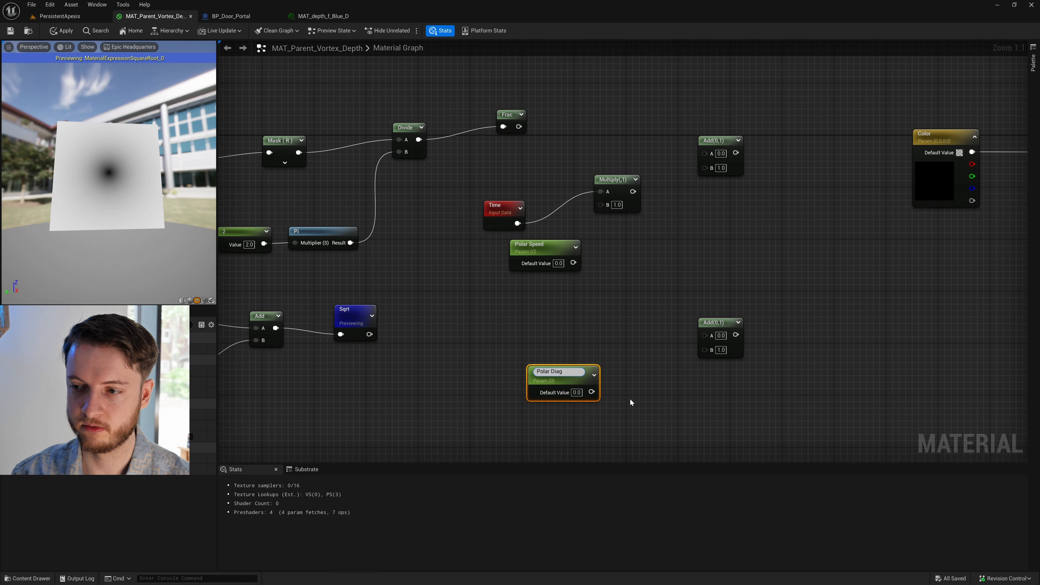
pyautogui.write('onal ')
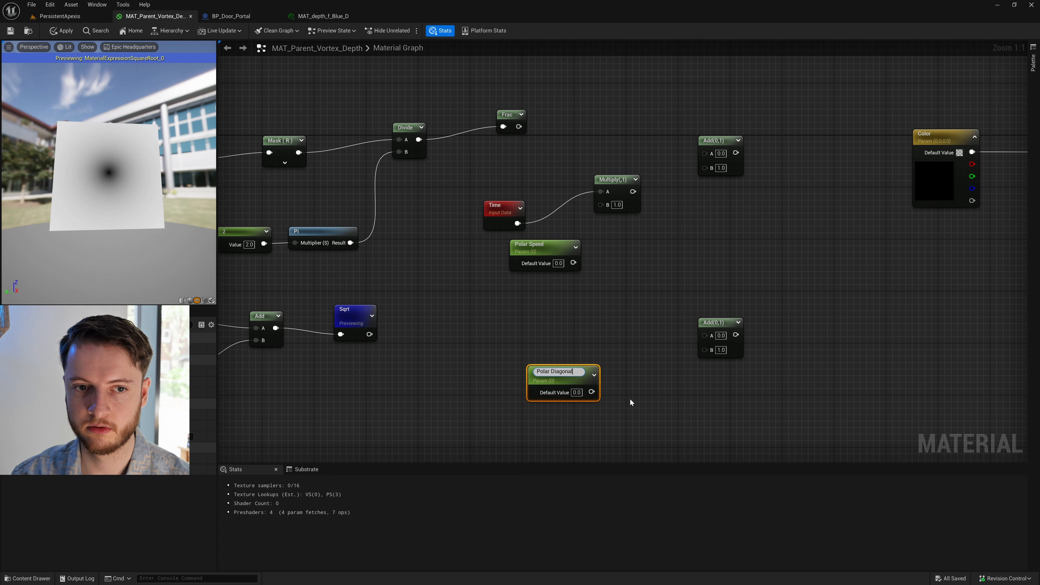
pyautogui.write('Speed')
pyautogui.press('Return')
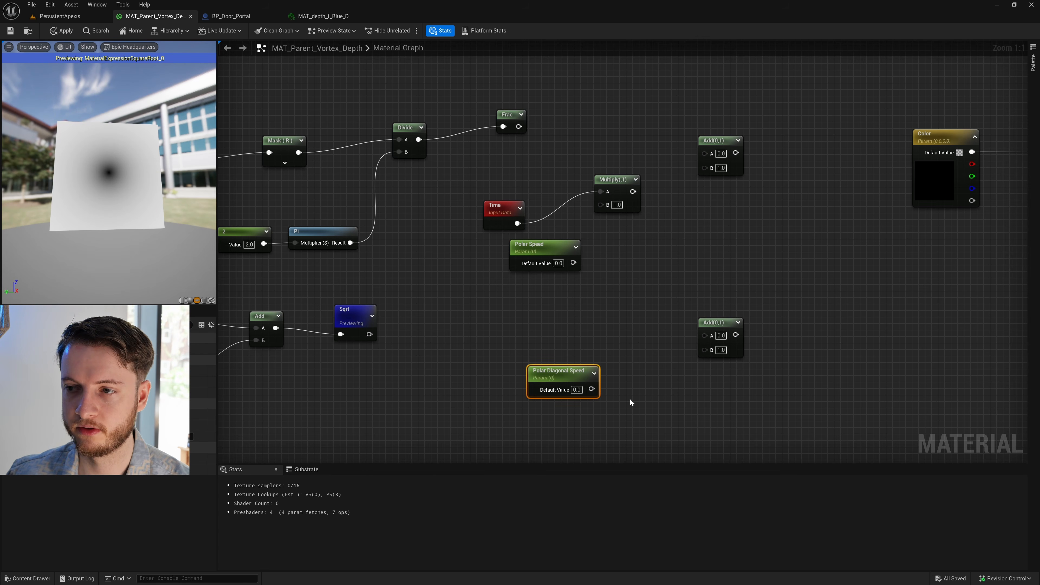
pyautogui.moveTo(559, 379); pyautogui.dragTo(541, 365)
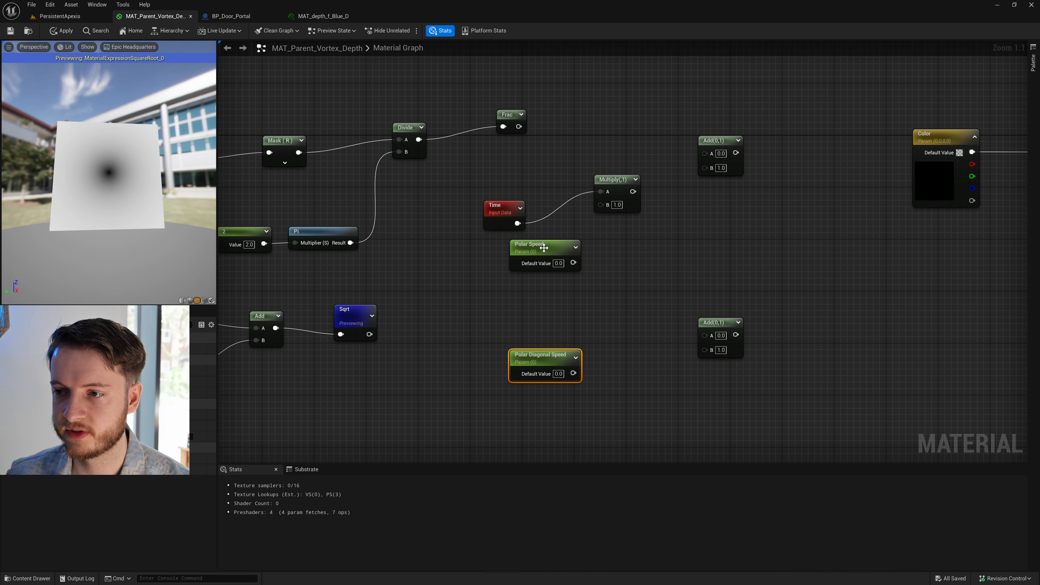
# - Set the default value of Polar Diagonal Speed to -0.25
pyautogui.click(544, 248)
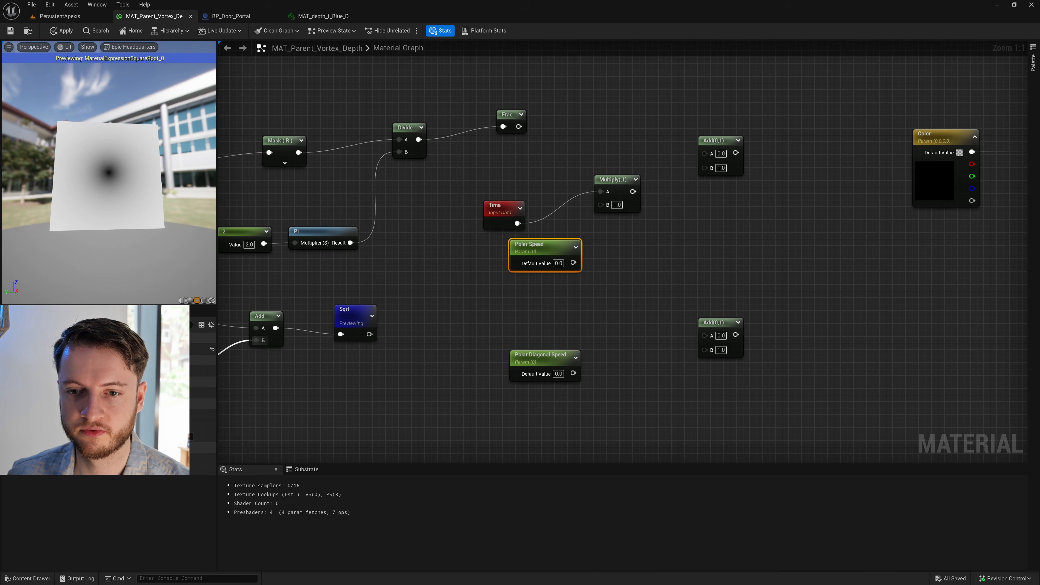
pyautogui.click(534, 358)
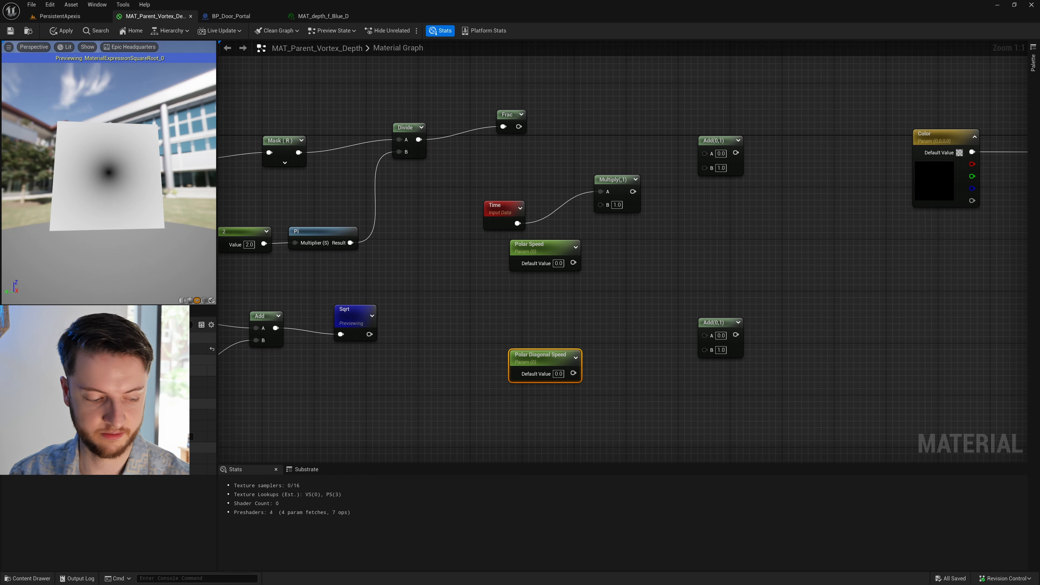
pyautogui.write('-0.25')
pyautogui.press('Return')
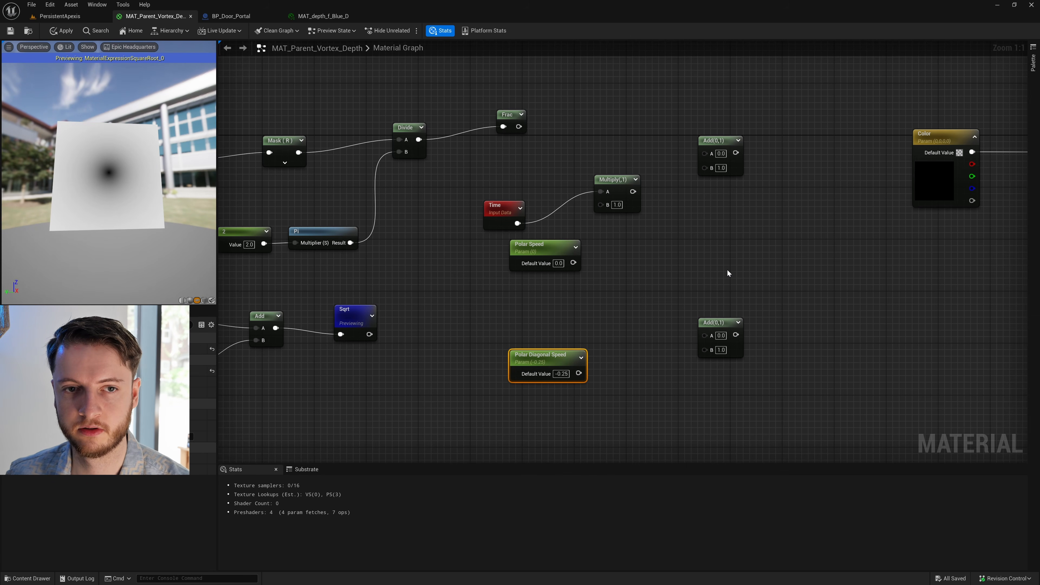
pyautogui.click(638, 267)
# - Connect Polar Speed to the Multiply node's B input and move the Time and Polar Speed nodes to untangle the wires
pyautogui.moveTo(573, 262); pyautogui.dragTo(601, 204)
pyautogui.moveTo(507, 209); pyautogui.dragTo(462, 241)
pyautogui.moveTo(544, 249); pyautogui.dragTo(574, 243)
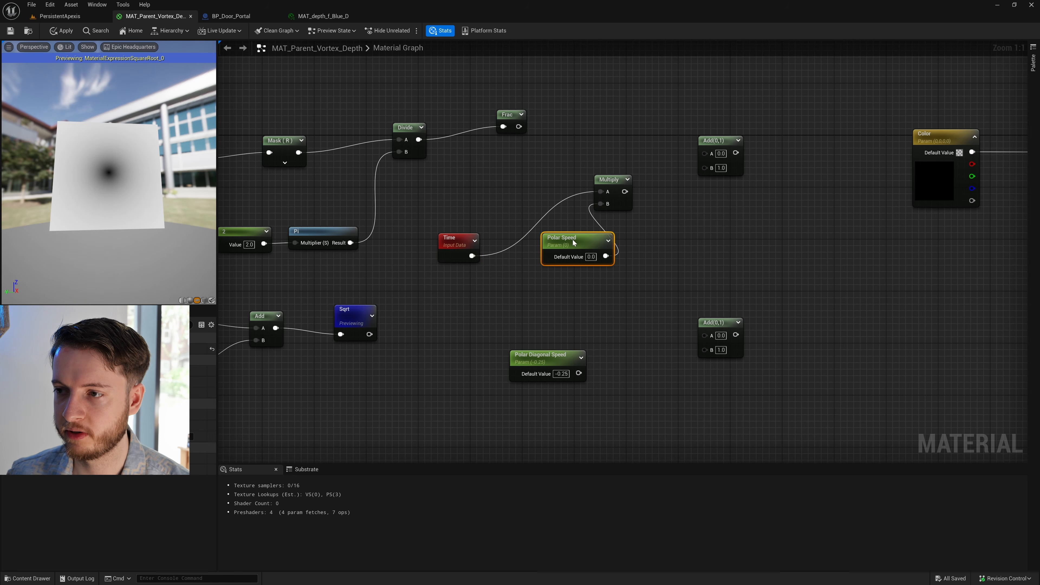
# - Connect Frac to the upper Add's A input and Multiply to its B input, and align Frac and Add with Divide
pyautogui.moveTo(625, 191); pyautogui.dragTo(705, 153)
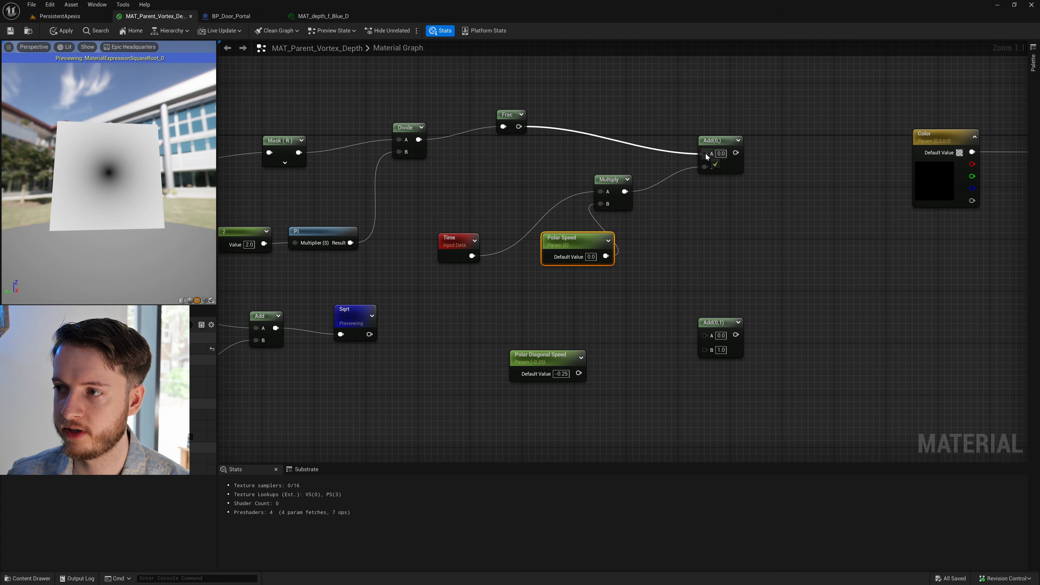
pyautogui.moveTo(506, 124); pyautogui.dragTo(505, 137)
pyautogui.moveTo(706, 136); pyautogui.dragTo(706, 124)
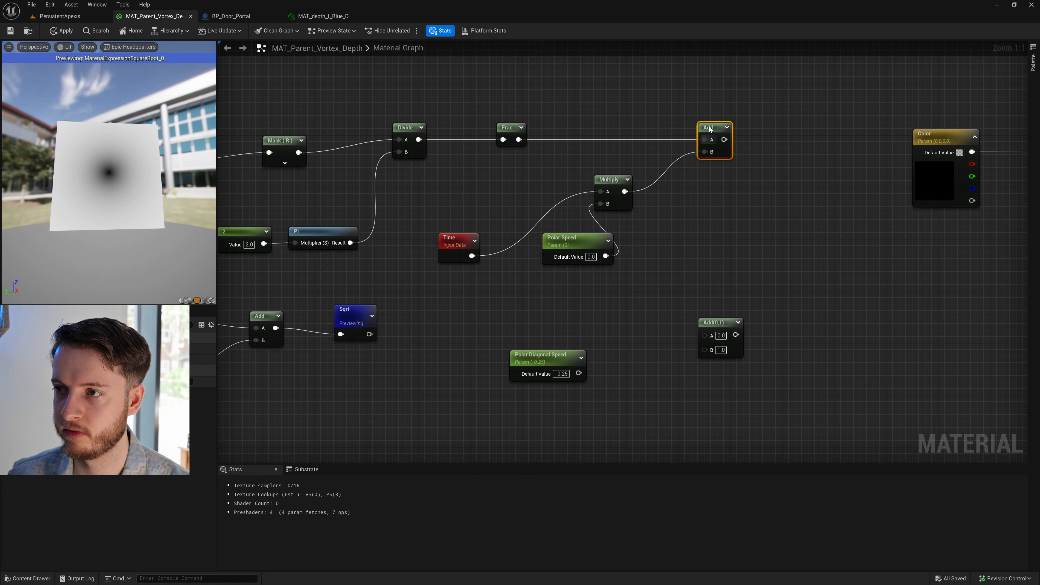
pyautogui.click(688, 225)
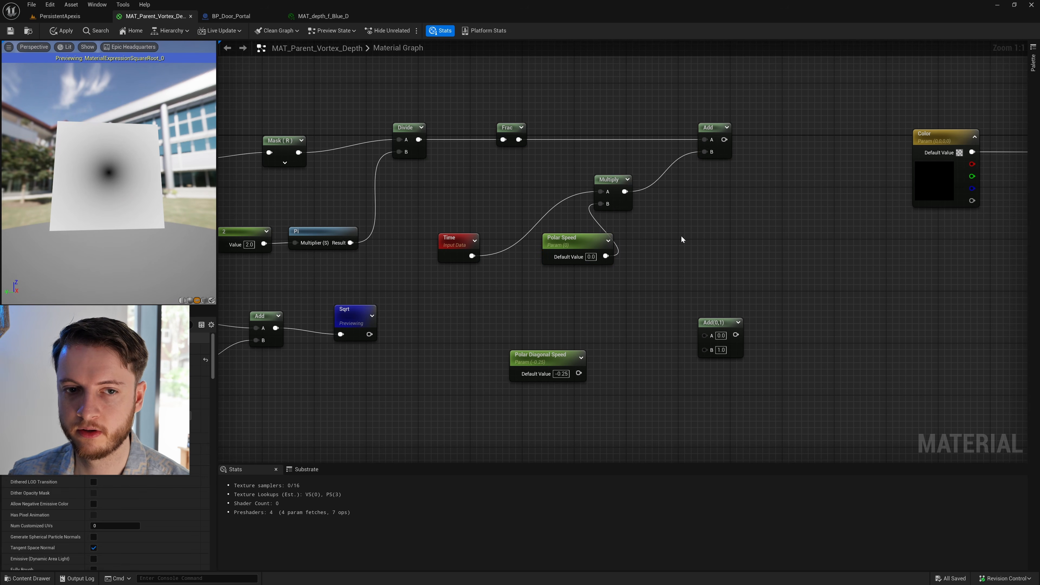
# - Place a second Multiply node before the lower Add and connect Polar Diagonal Speed to A and Time to B
pyautogui.click(616, 327)
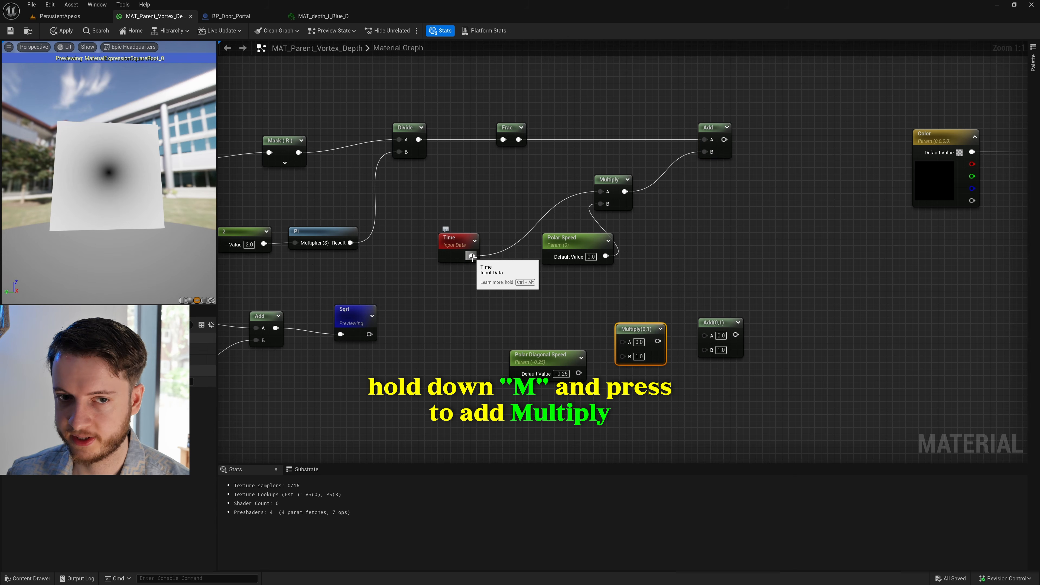
pyautogui.moveTo(473, 256); pyautogui.dragTo(591, 295)
pyautogui.moveTo(605, 303); pyautogui.dragTo(622, 343)
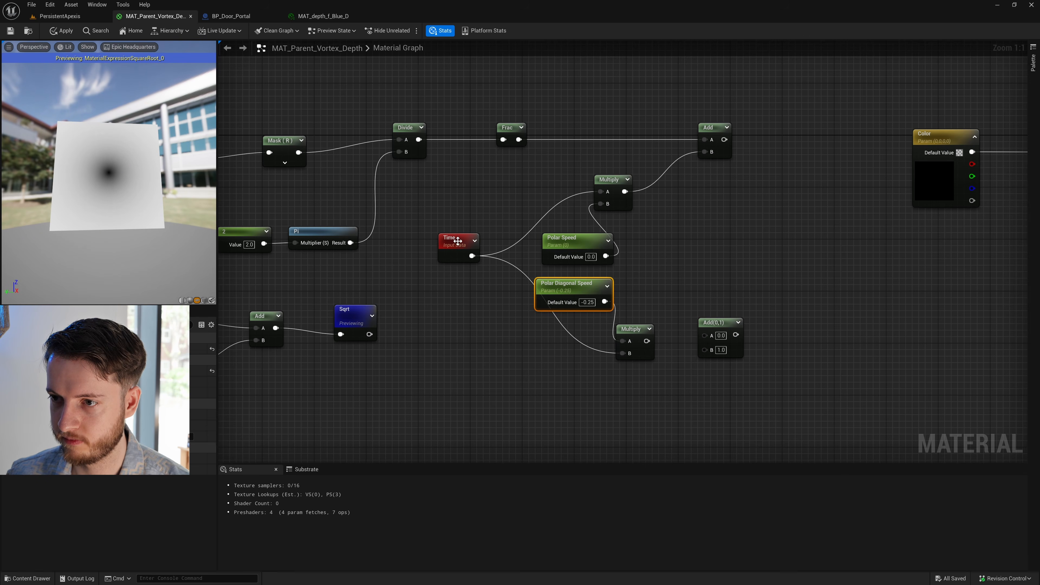
# - Insert reroute points on both wires leaving Time and route the wires around the two speed parameters
pyautogui.doubleClick(525, 274)
pyautogui.moveTo(524, 271); pyautogui.dragTo(512, 364)
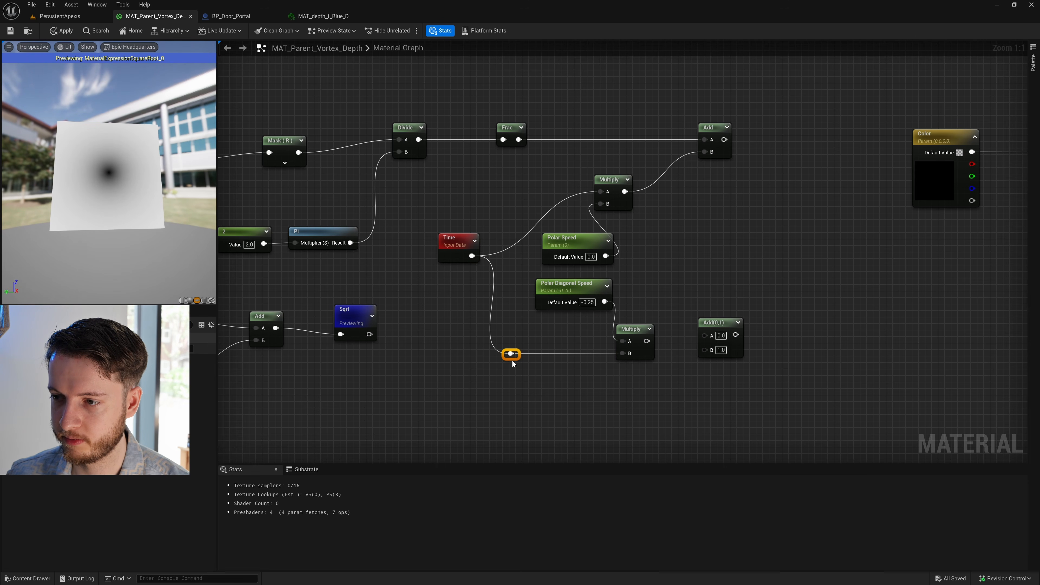
pyautogui.doubleClick(525, 234)
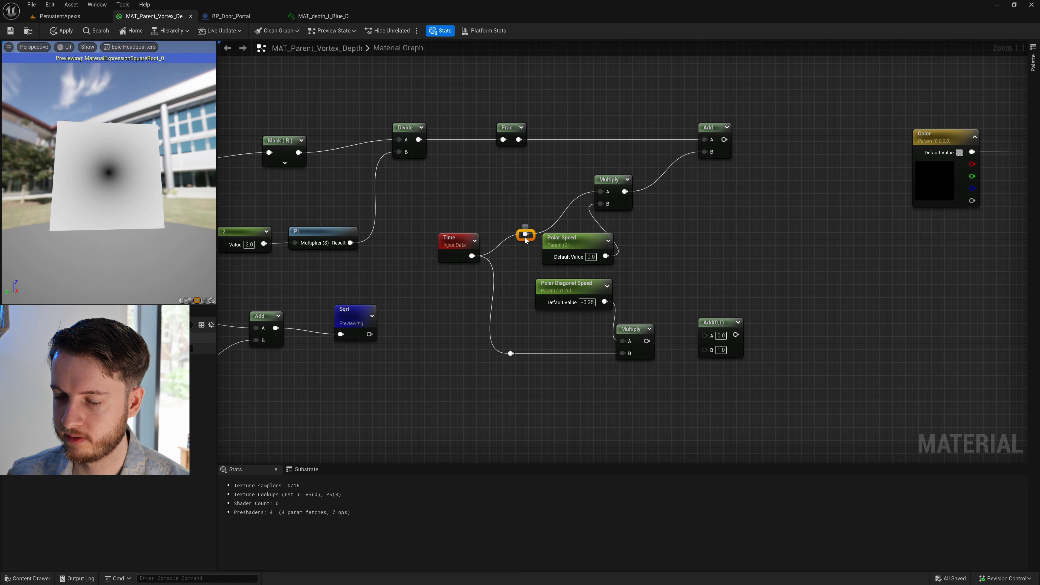
pyautogui.moveTo(526, 236); pyautogui.dragTo(501, 197)
# - Space the two Multiply nodes away from the speed parameters, connect the lower one to the lower Add's B input, and straighten its Time wire
pyautogui.moveTo(607, 187); pyautogui.dragTo(647, 187)
pyautogui.moveTo(642, 332); pyautogui.dragTo(653, 384)
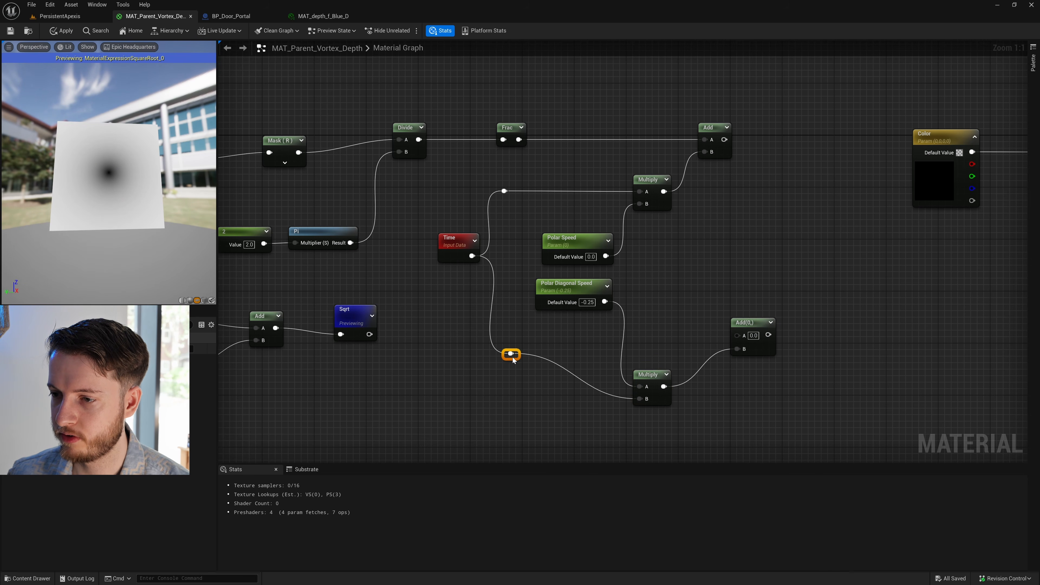
pyautogui.moveTo(512, 355); pyautogui.dragTo(517, 409)
# - Connect Sqrt to the lower Add's A input, then align the upper Add above it and Polar Speed above Polar Diagonal Speed
pyautogui.click(397, 353)
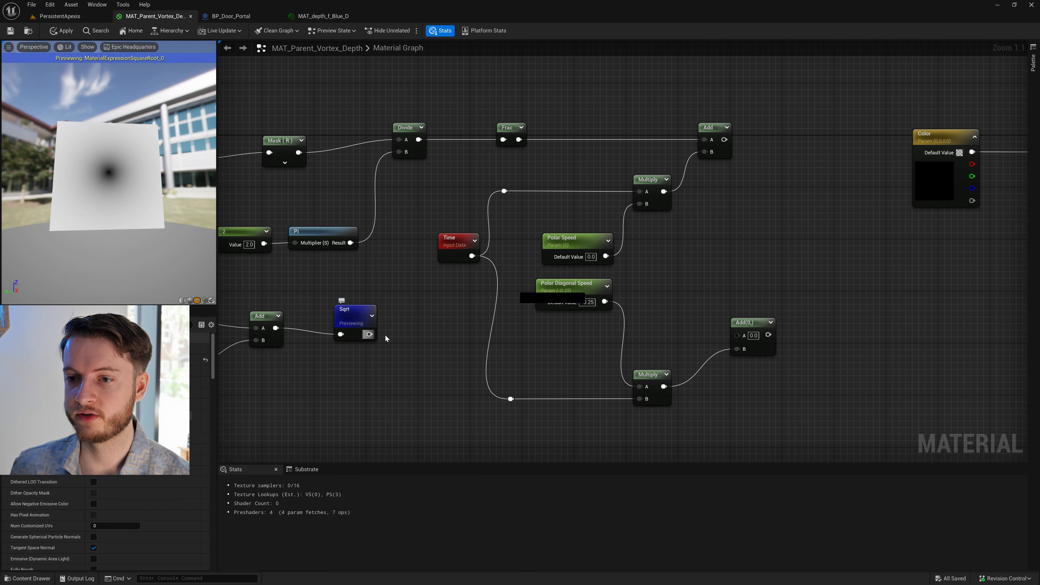
pyautogui.moveTo(369, 334); pyautogui.dragTo(737, 335)
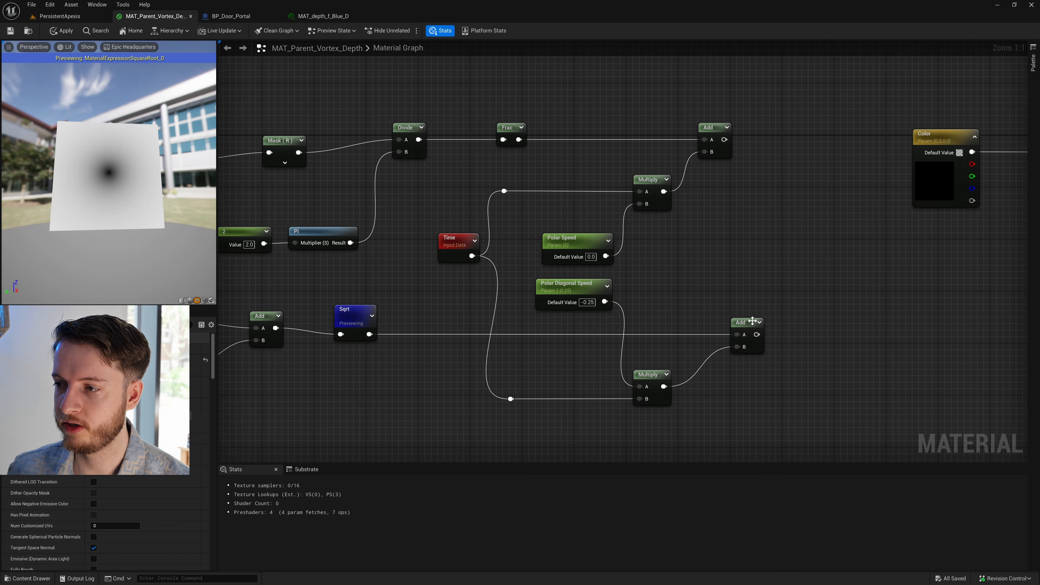
pyautogui.moveTo(715, 130); pyautogui.dragTo(747, 131)
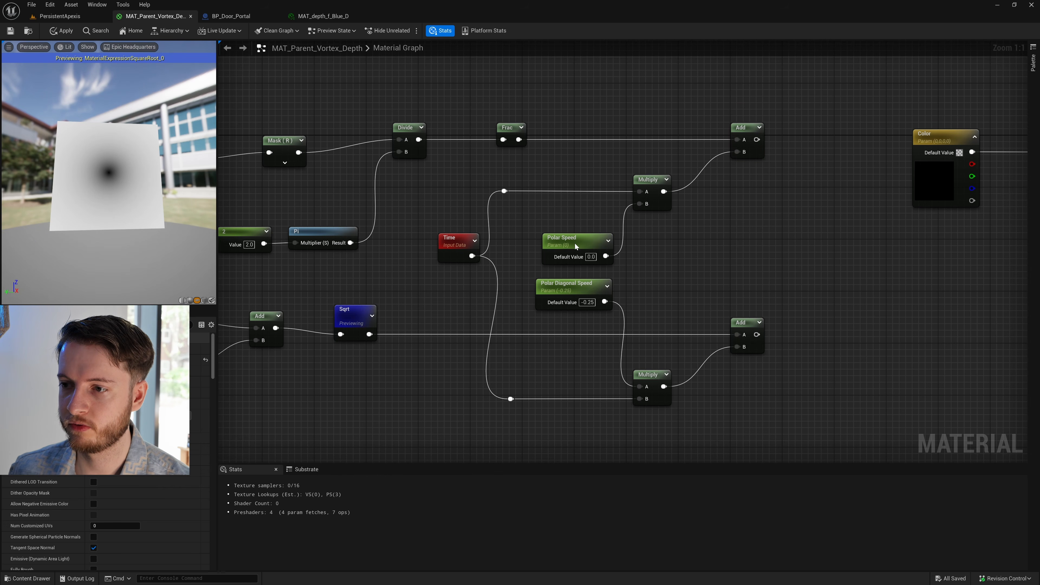
pyautogui.moveTo(578, 242); pyautogui.dragTo(571, 243)
pyautogui.click(743, 128)
pyautogui.rightClick(744, 129)
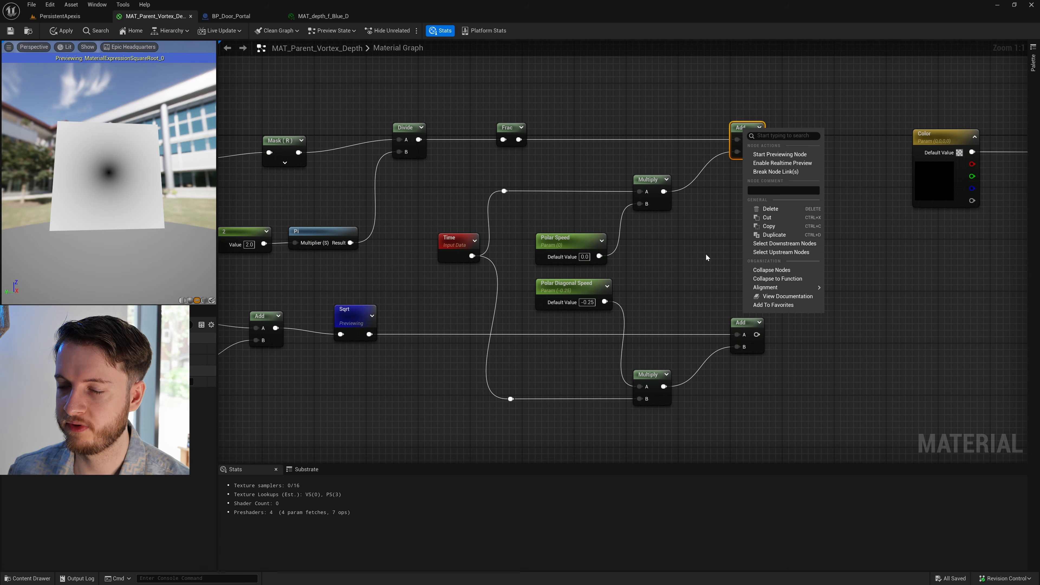
pyautogui.click(707, 257)
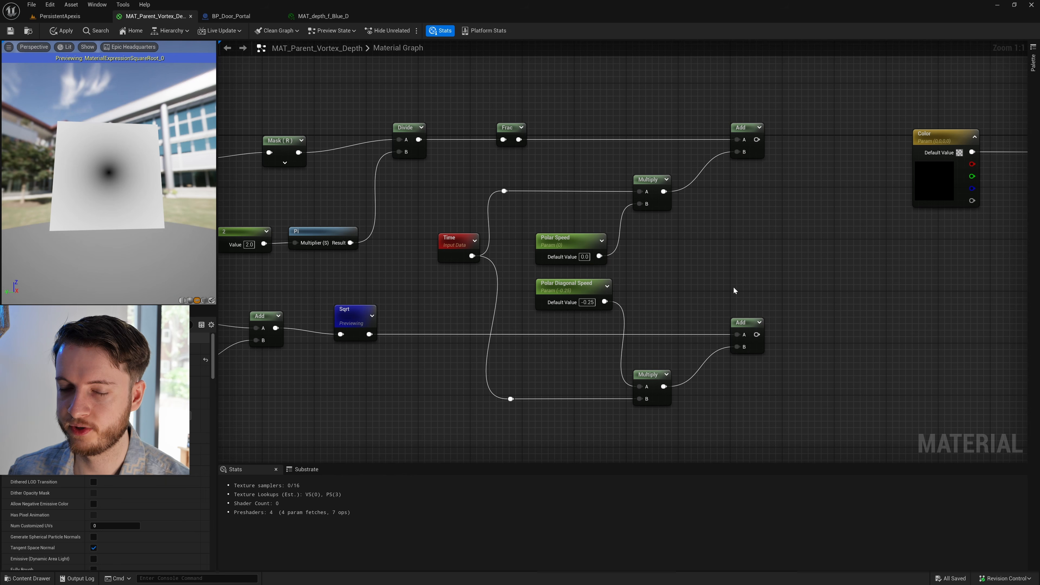
# - Move the Color parameter and the material result node together farther right to free space after the Add nodes
pyautogui.moveTo(631, 285); pyautogui.dragTo(449, 259, button='right')
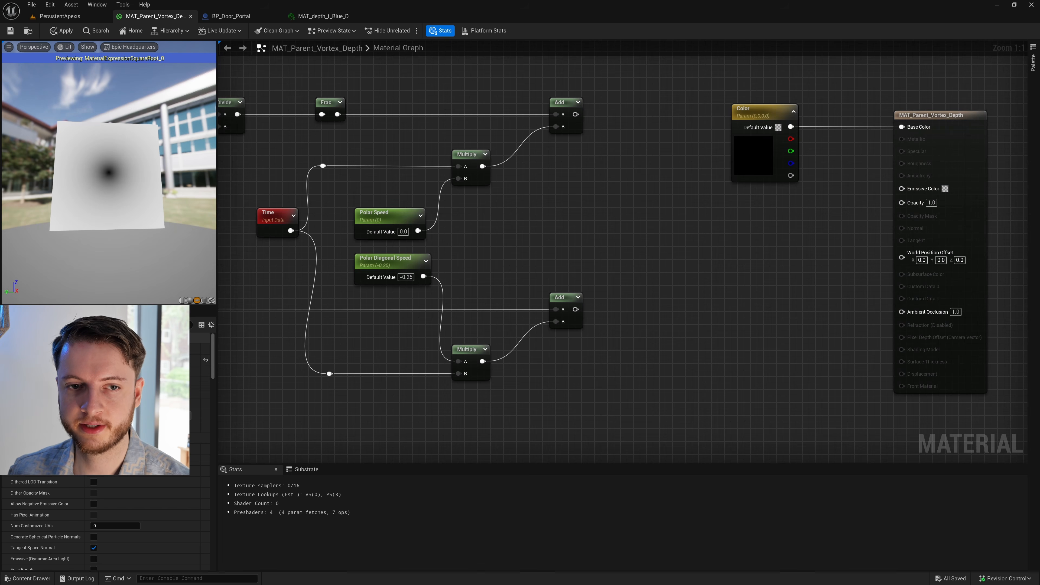
pyautogui.moveTo(675, 191); pyautogui.dragTo(644, 199, button='right')
pyautogui.moveTo(645, 200); pyautogui.dragTo(989, 126)
pyautogui.moveTo(944, 114); pyautogui.dragTo(817, 112, button='right')
pyautogui.moveTo(842, 119); pyautogui.dragTo(955, 119)
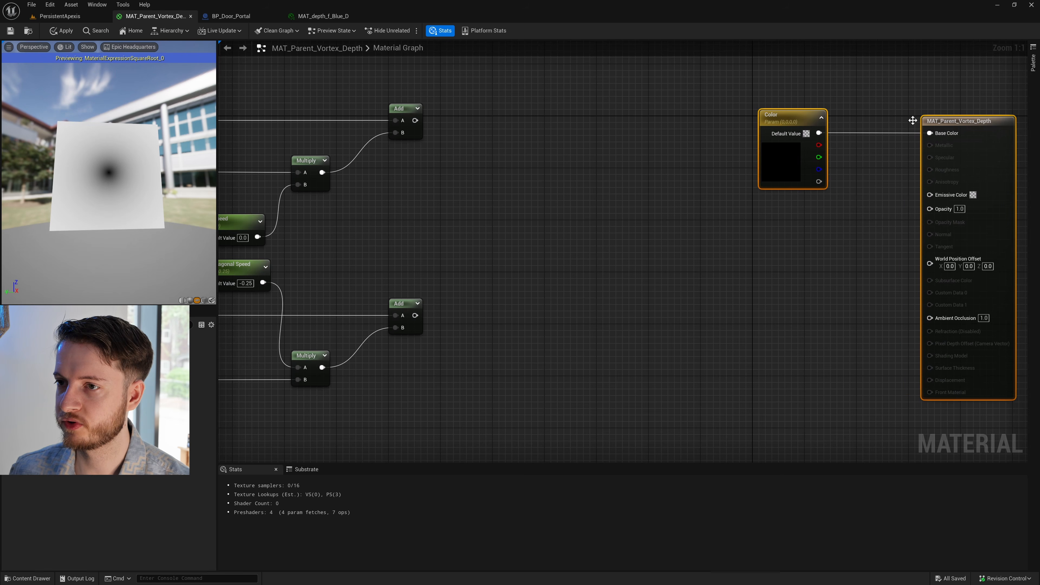
pyautogui.click(911, 118)
# - Place two new Multiply nodes, one after the upper Add and one after the lower Add
pyautogui.moveTo(371, 201); pyautogui.dragTo(500, 206, button='right')
pyautogui.moveTo(348, 188); pyautogui.dragTo(670, 202, button='right')
pyautogui.scroll(-2, 594, 201)
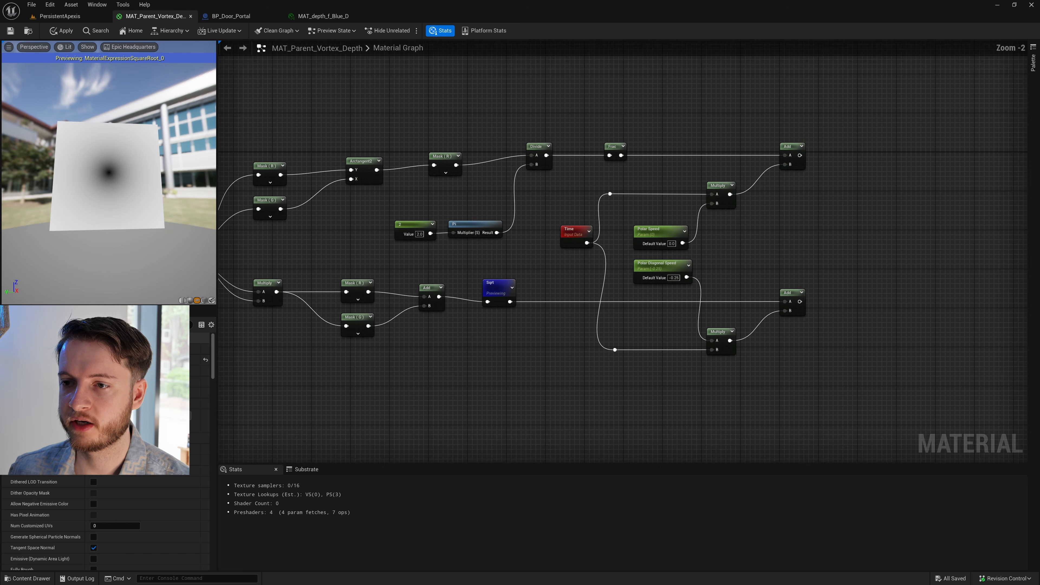
pyautogui.moveTo(306, 199); pyautogui.dragTo(420, 204, button='right')
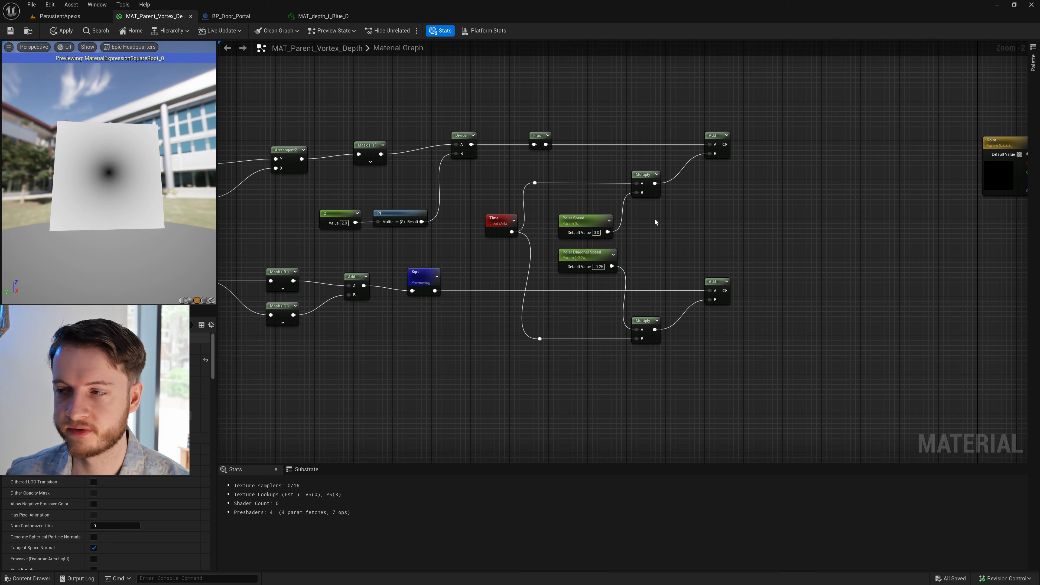
pyautogui.click(803, 150)
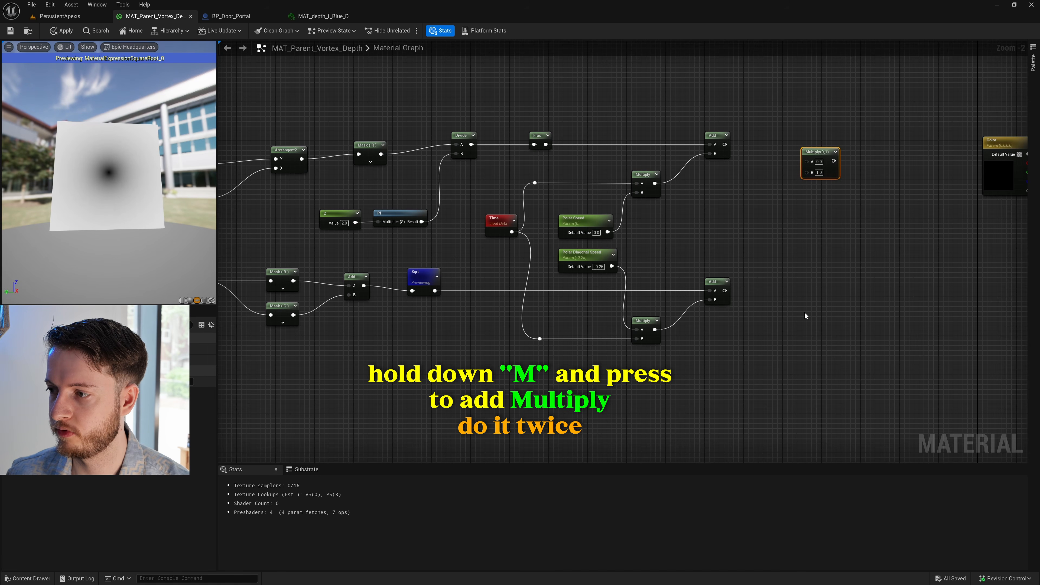
pyautogui.click(813, 304)
pyautogui.moveTo(825, 308); pyautogui.dragTo(825, 293)
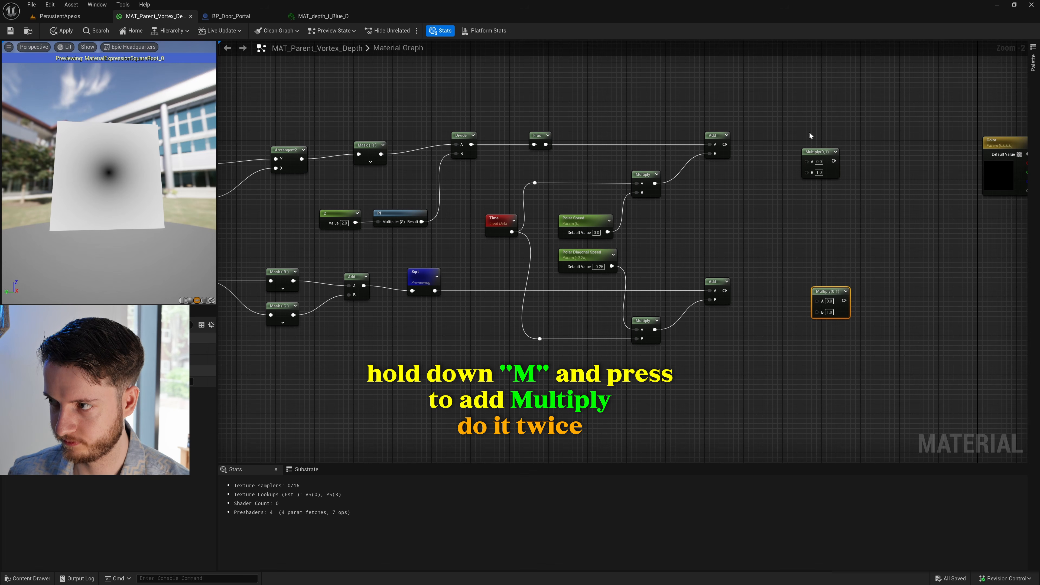
pyautogui.moveTo(819, 152); pyautogui.dragTo(834, 141)
pyautogui.click(813, 204)
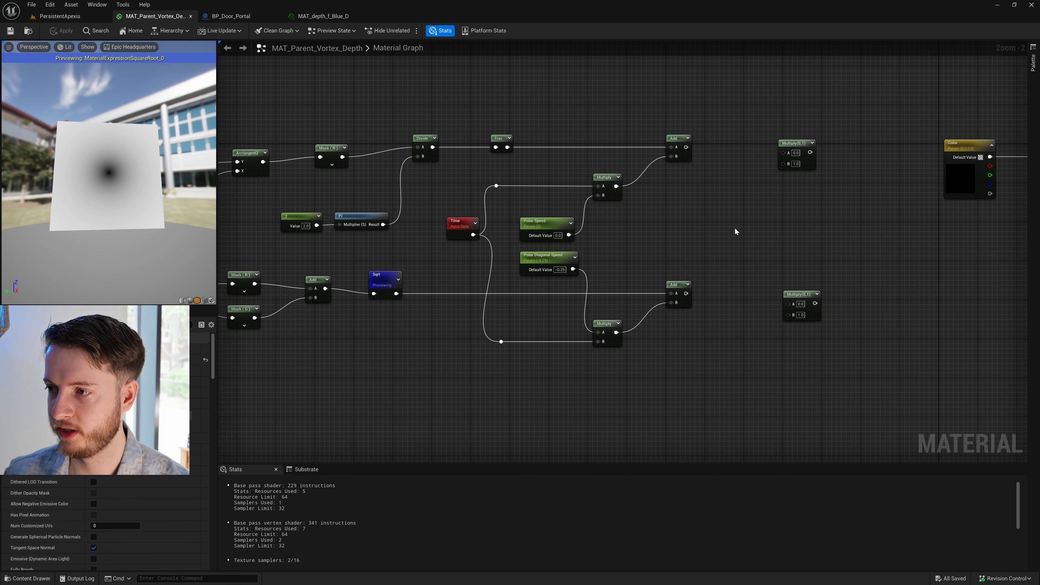
# - Add two constant float nodes, one above the other, between the Add nodes and the new Multiply nodes
pyautogui.press('1')
pyautogui.click(726, 203)
pyautogui.click(731, 244)
pyautogui.moveTo(745, 247); pyautogui.dragTo(729, 216)
# - Convert the two constants to parameters, naming the upper one Tile U and the lower one Tile V
pyautogui.rightClick(733, 213)
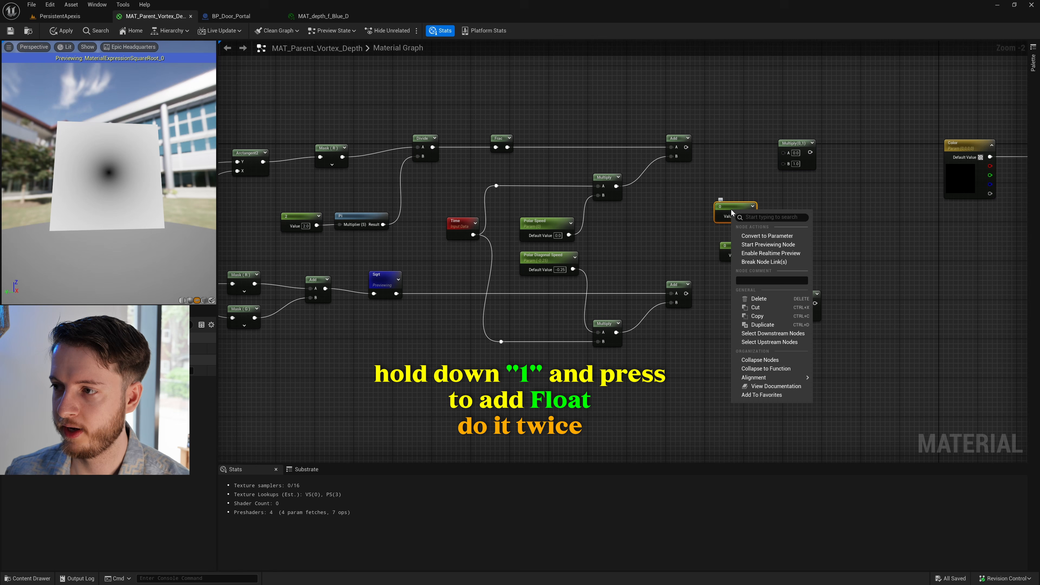
pyautogui.click(757, 236)
pyautogui.write('Ti')
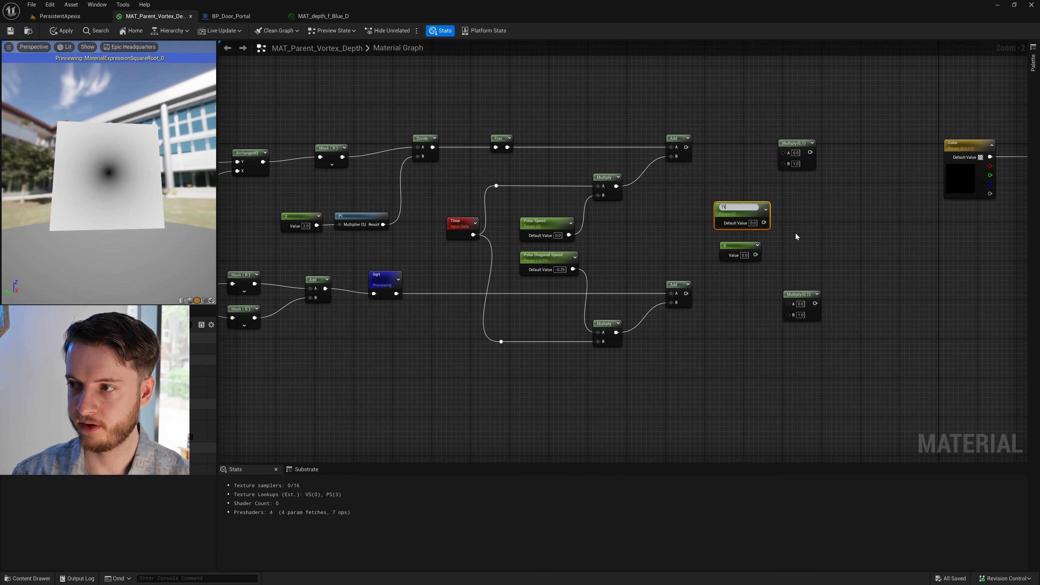
pyautogui.write('le U')
pyautogui.press('Return')
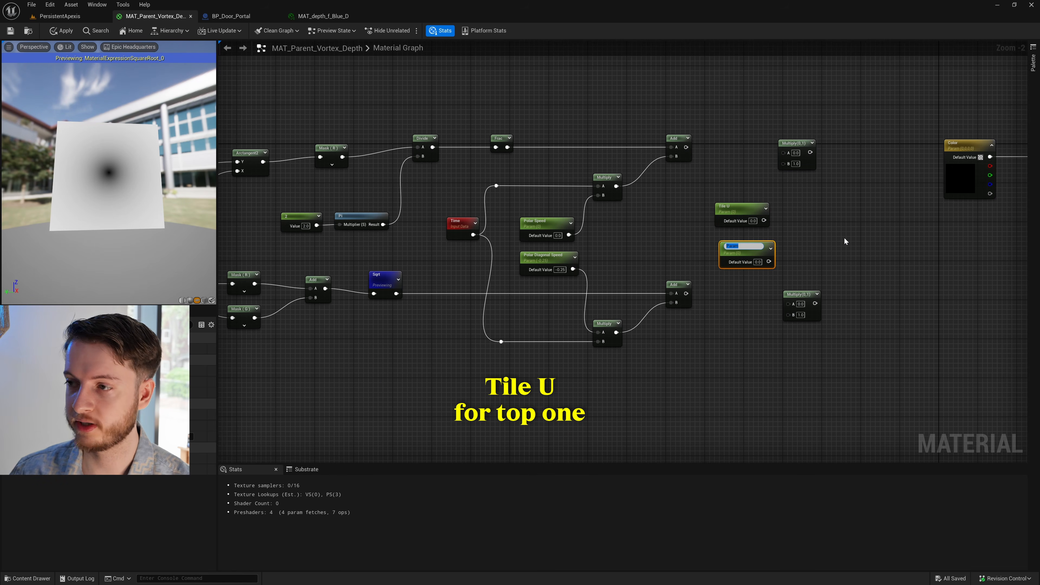
pyautogui.write('Tile V')
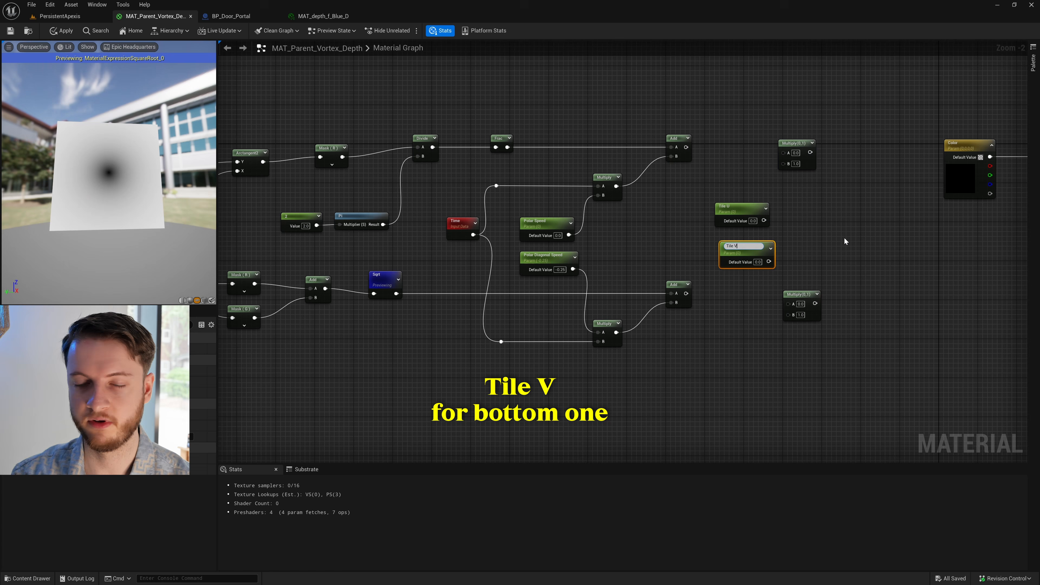
pyautogui.click(844, 241)
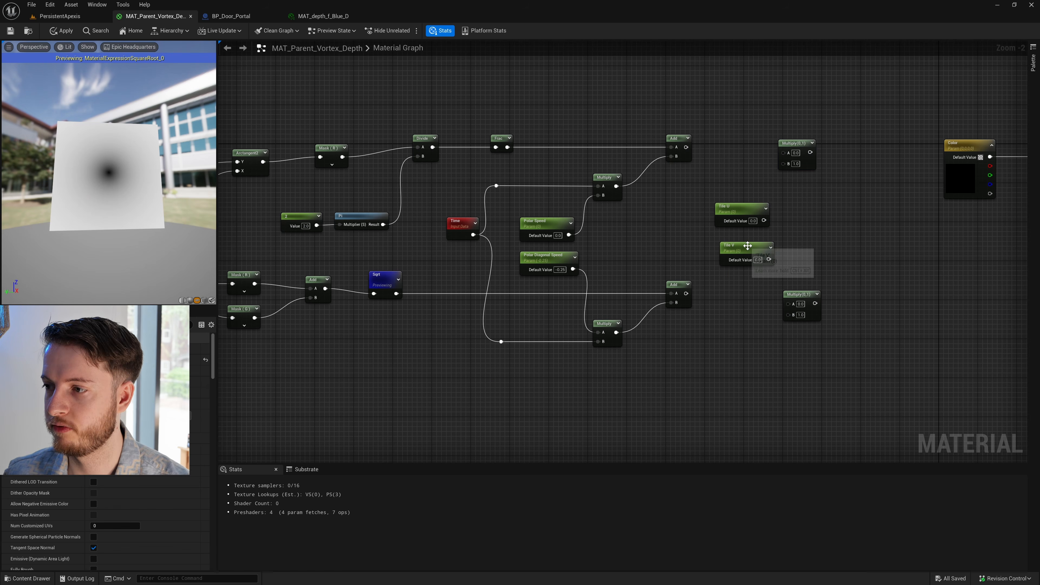
# - Align Tile V under Tile U and set the default value of both parameters to 1
pyautogui.click(753, 221)
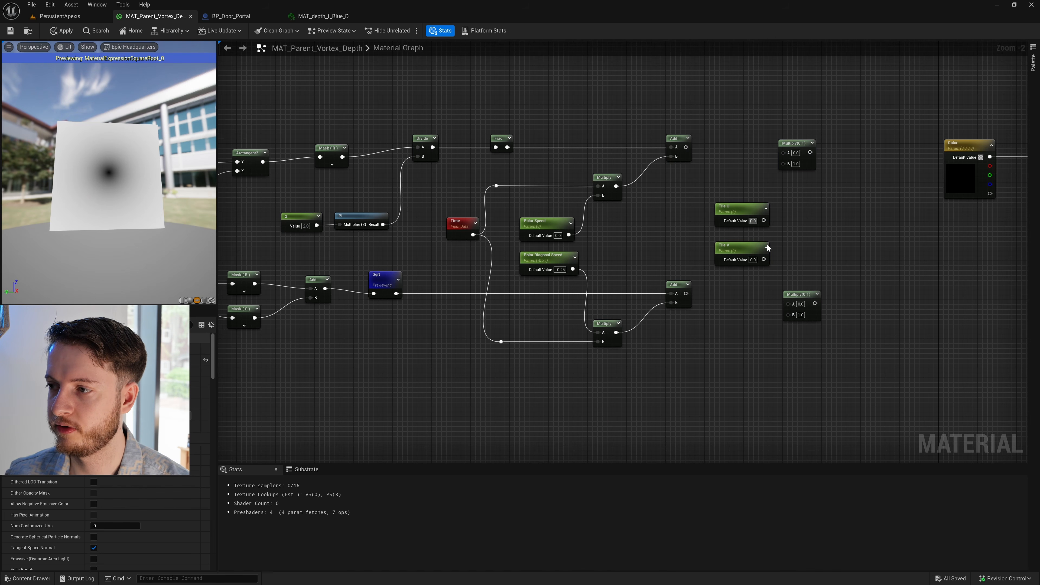
pyautogui.write('1')
pyautogui.click(753, 259)
pyautogui.write('1')
pyautogui.click(815, 262)
# - Wire the upper Add and Tile U into the upper new Multiply, and Tile V and the lower Add into the lower one
pyautogui.moveTo(814, 261); pyautogui.dragTo(722, 251, button='right')
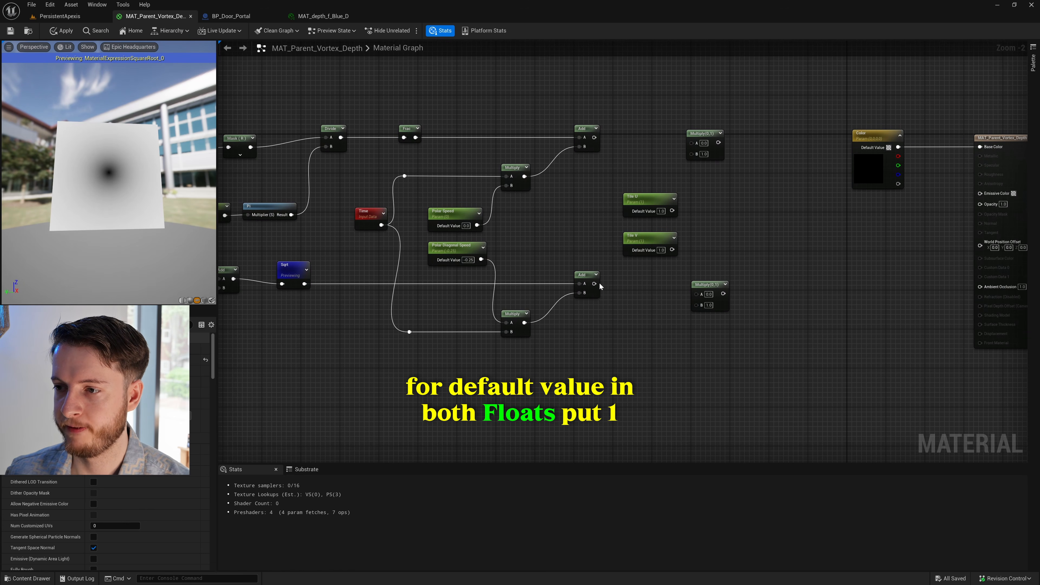
pyautogui.moveTo(594, 284); pyautogui.dragTo(699, 306)
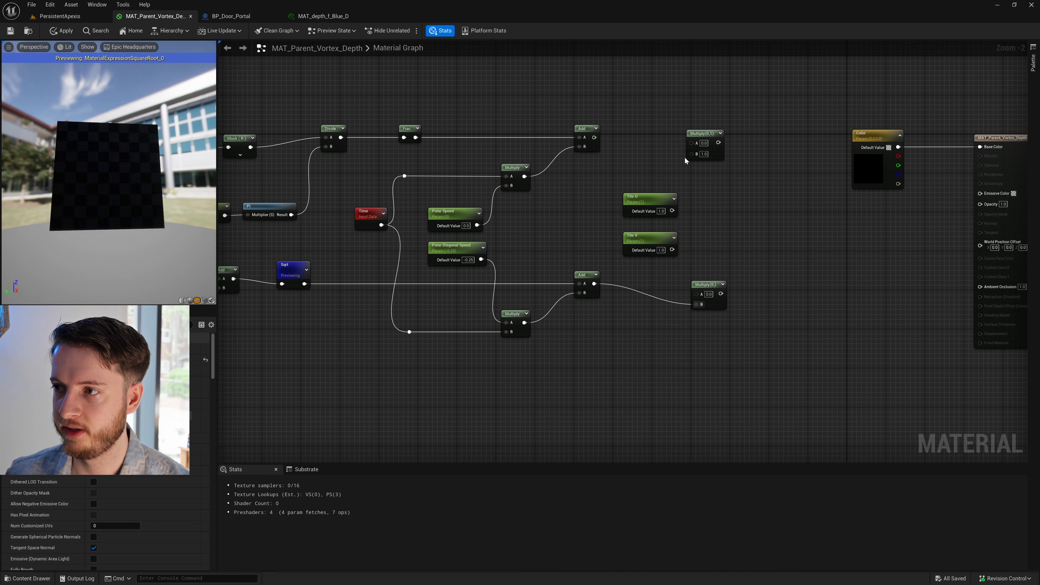
pyautogui.moveTo(672, 250); pyautogui.dragTo(697, 294)
pyautogui.moveTo(672, 210); pyautogui.dragTo(595, 137)
pyautogui.moveTo(766, 199); pyautogui.dragTo(607, 190, button='right')
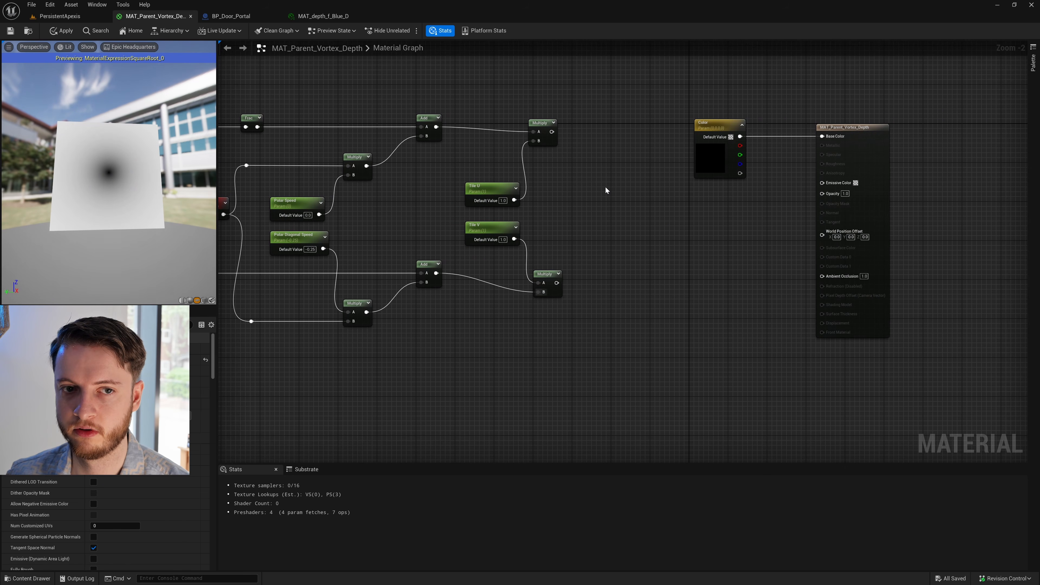
# - Align the upper tiling Multiply node with the upper Add and with the Multiply below it
pyautogui.moveTo(539, 174); pyautogui.dragTo(577, 193, button='right')
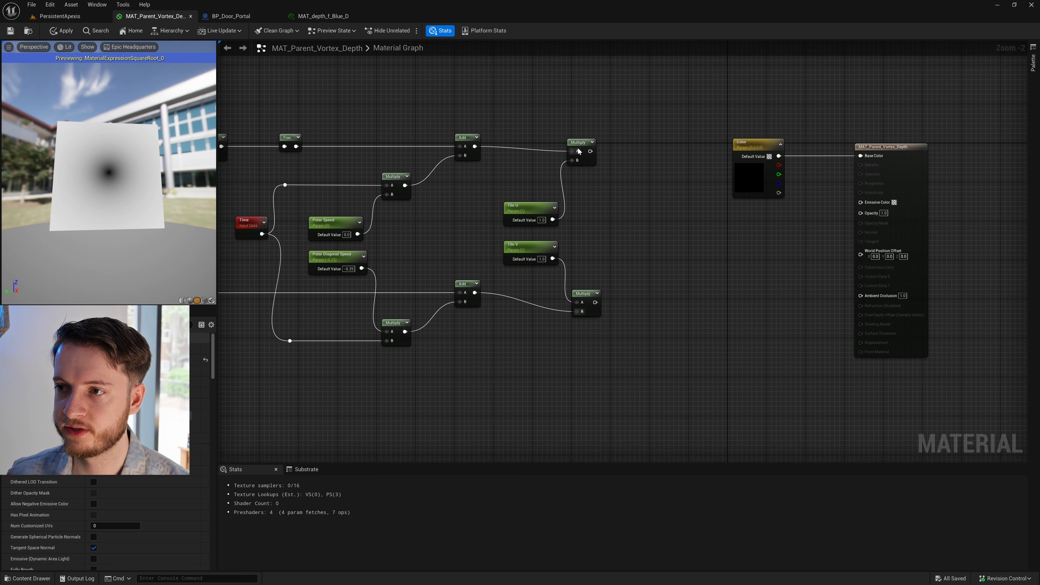
pyautogui.click(581, 143)
pyautogui.moveTo(581, 143); pyautogui.dragTo(582, 141)
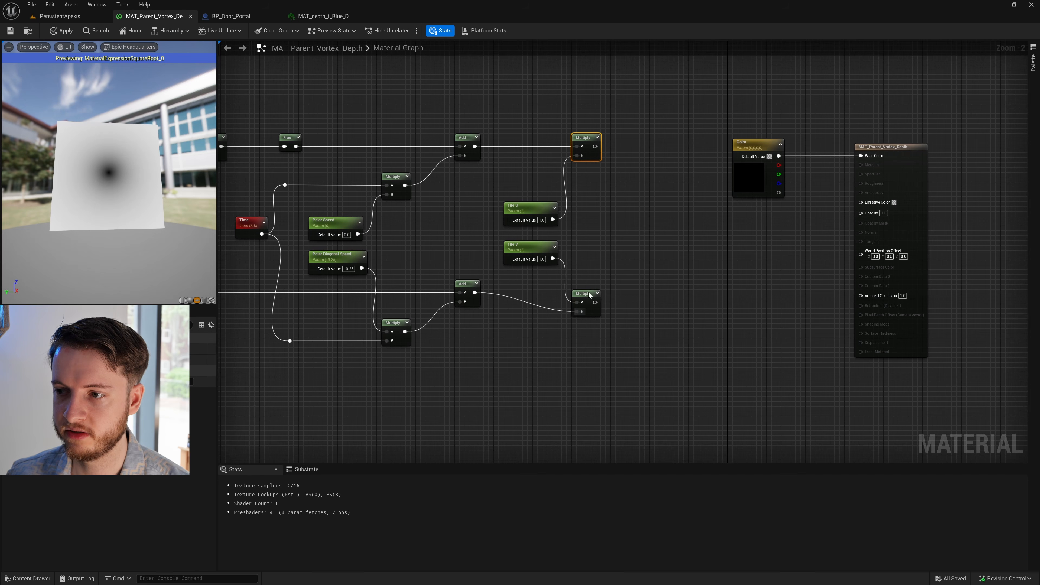
pyautogui.click(641, 240)
pyautogui.rightClick(641, 226)
pyautogui.write('ap')
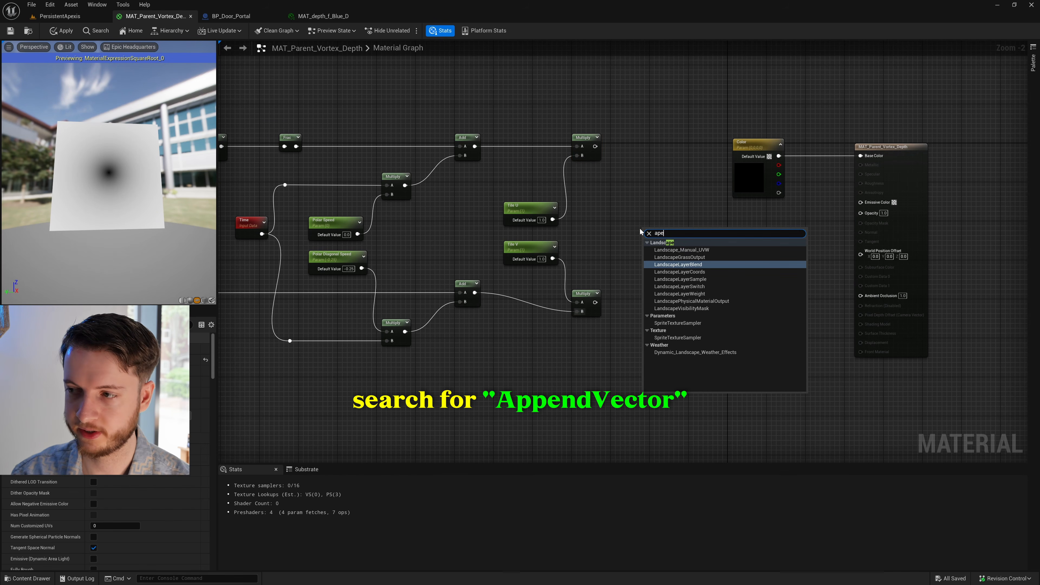
pyautogui.write('p')
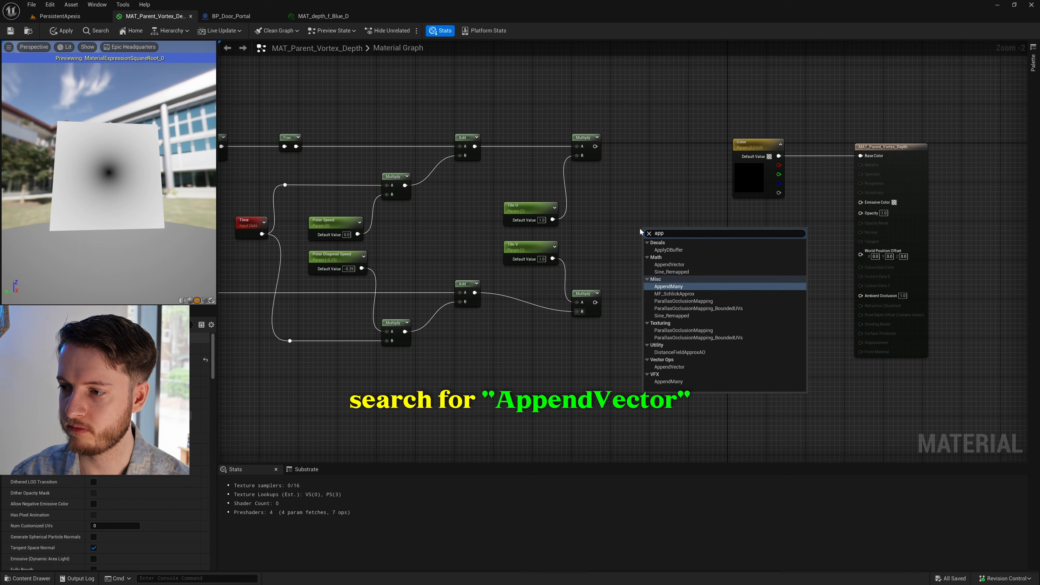
pyautogui.press('Return')
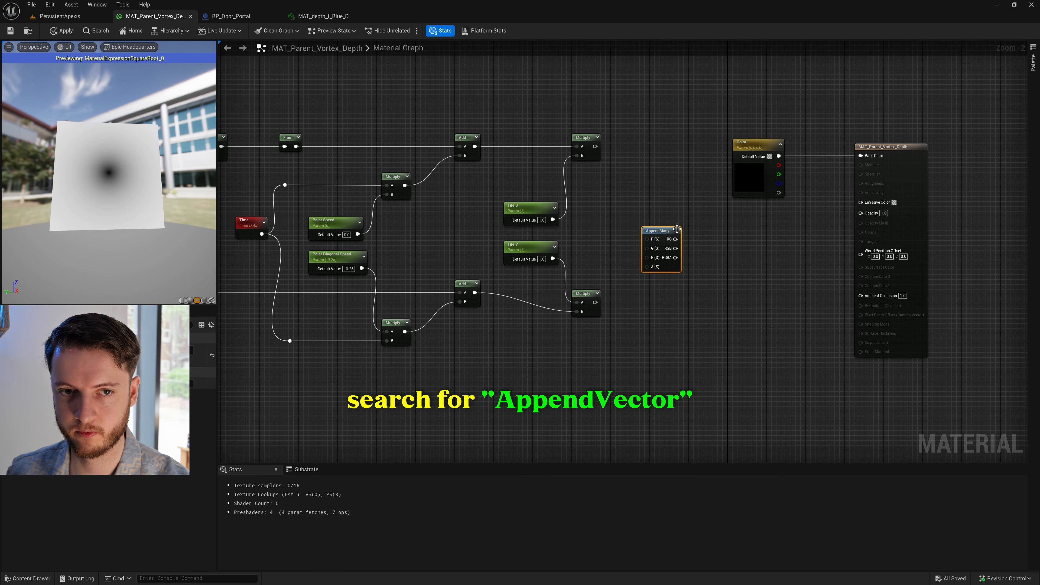
pyautogui.press('Delete')
# - Add an AppendVector node in the space between the tiling Multiply nodes and the Color node
pyautogui.rightClick(659, 228)
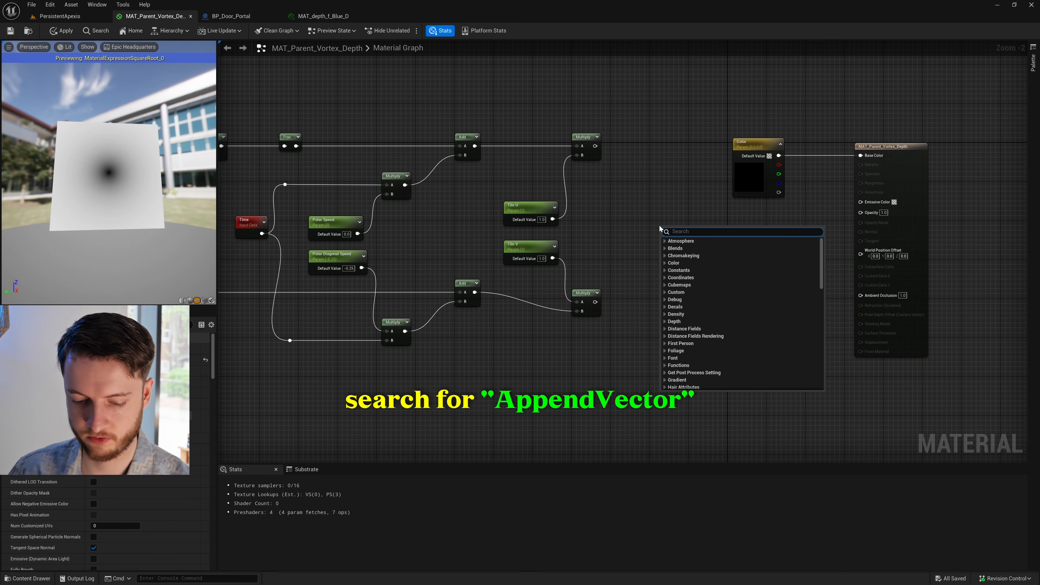
pyautogui.write('apen')
pyautogui.press('BackSpace')
pyautogui.press('BackSpace')
pyautogui.write('en')
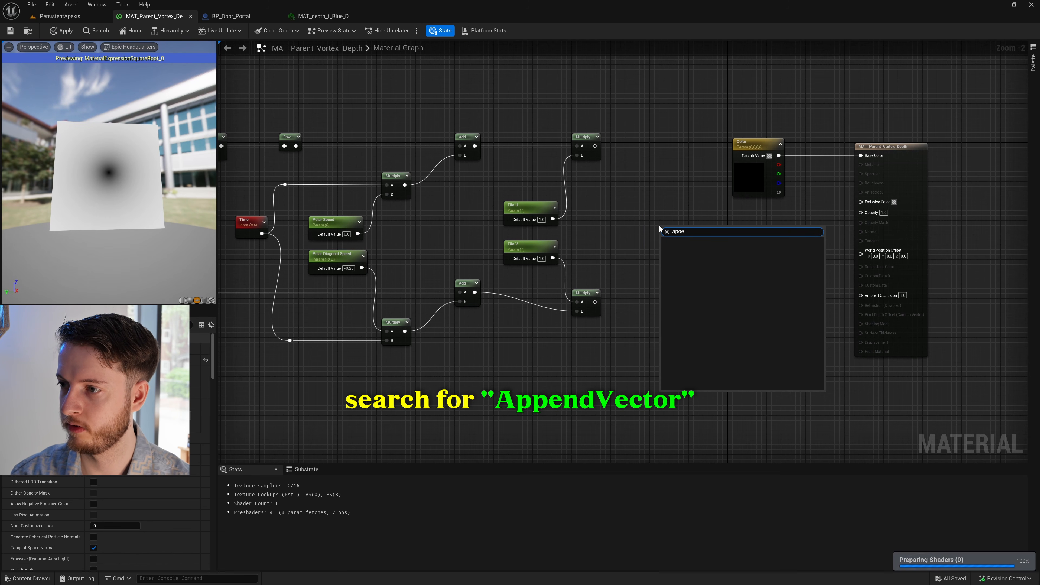
pyautogui.press('BackSpace')
pyautogui.press('BackSpace')
pyautogui.write('pend')
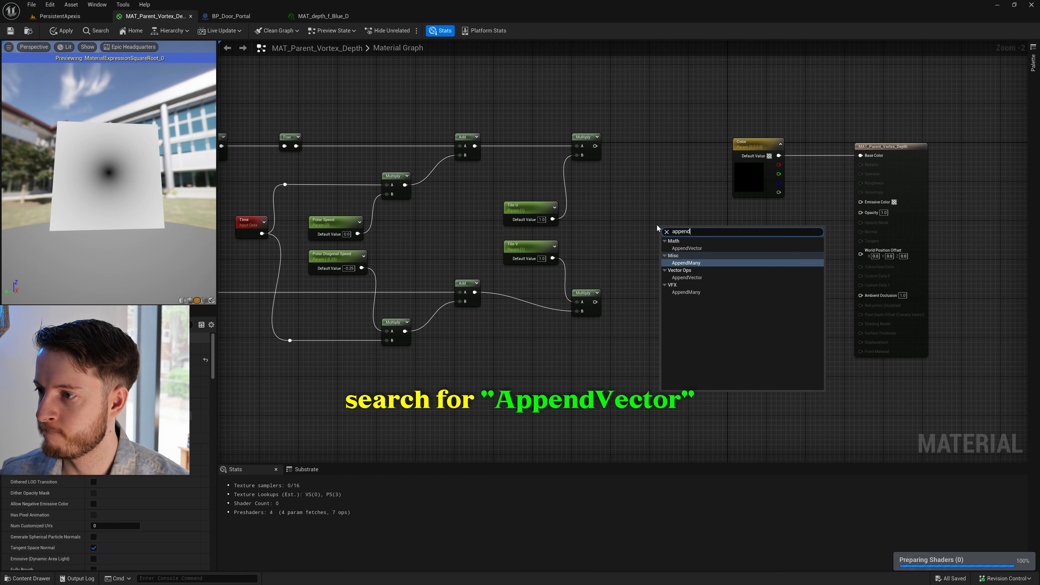
pyautogui.click(704, 248)
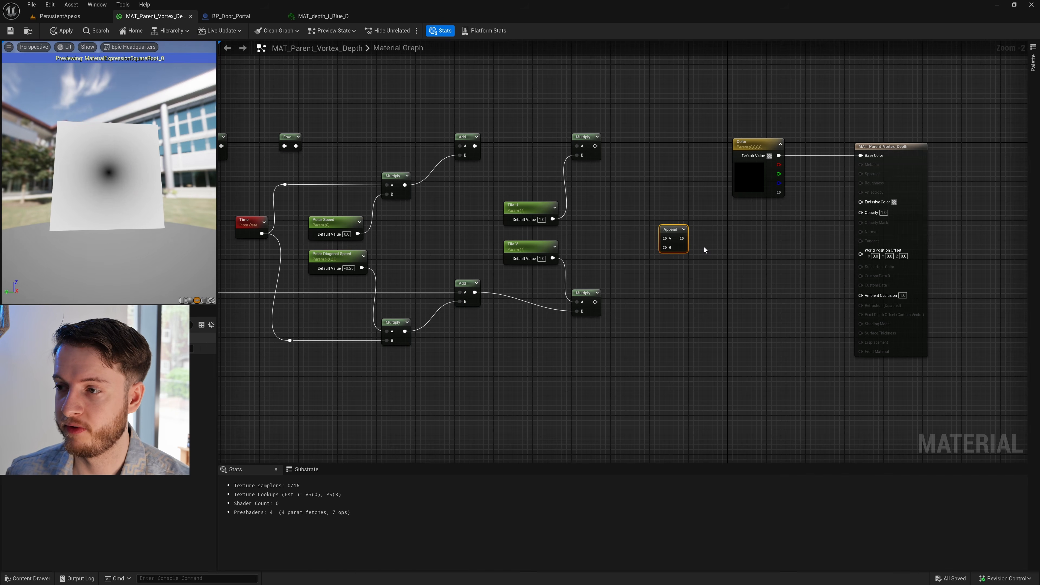
# - Wire the upper tiling Multiply into Append's A input and the lower one into B, and preview the Append node
pyautogui.moveTo(585, 148); pyautogui.dragTo(666, 239)
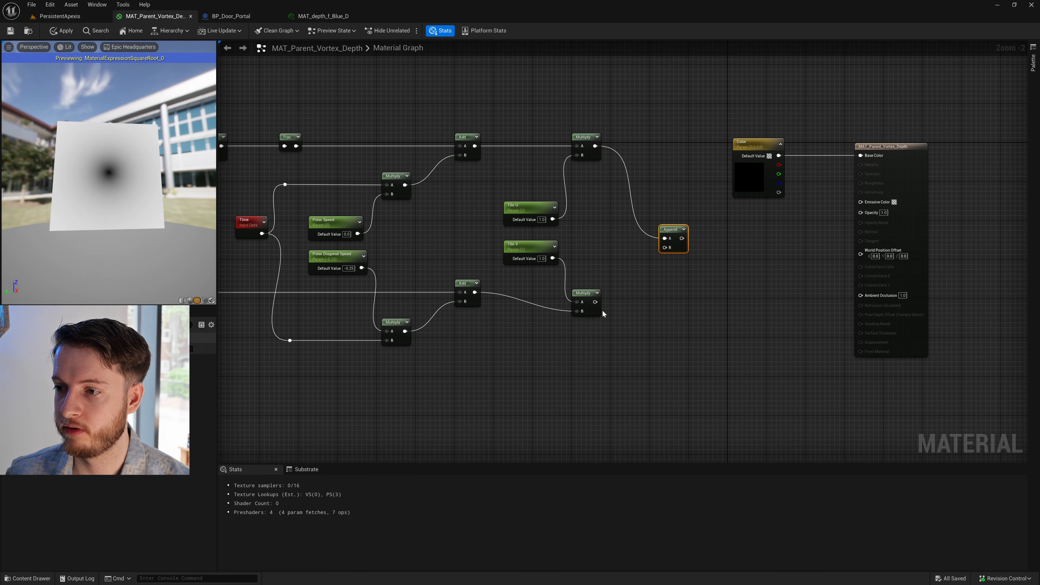
pyautogui.moveTo(595, 302); pyautogui.dragTo(661, 221)
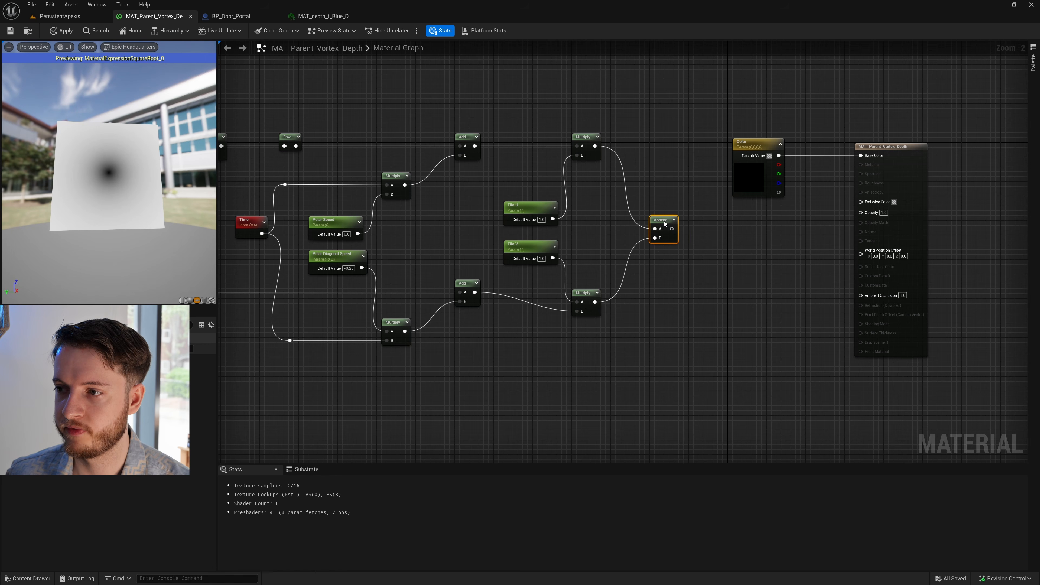
pyautogui.rightClick(666, 223)
pyautogui.click(696, 247)
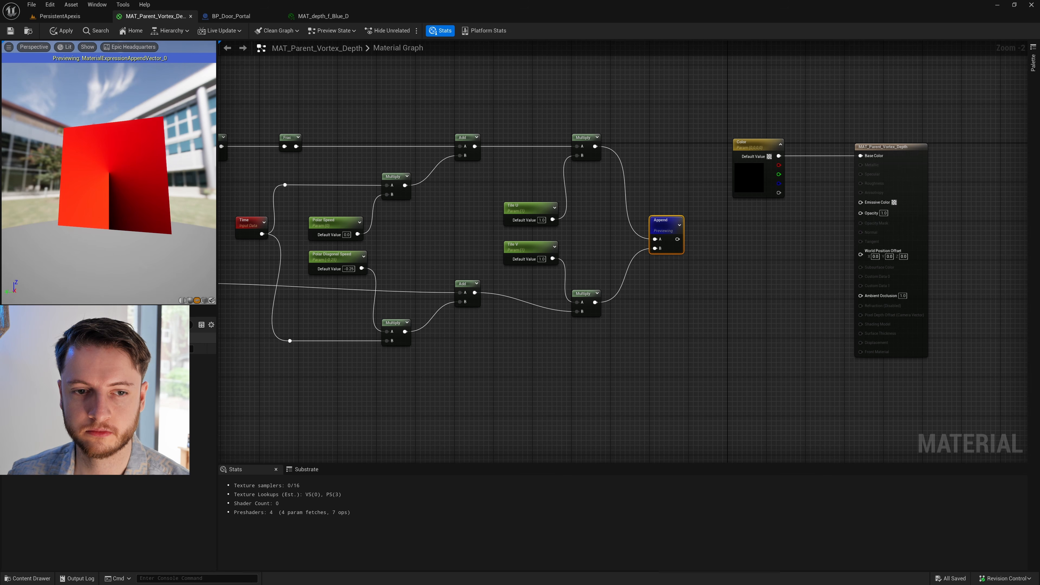
# - Select the polar coordinate node network and move it farther away from the Color node
pyautogui.scroll(-4, 558, 285)
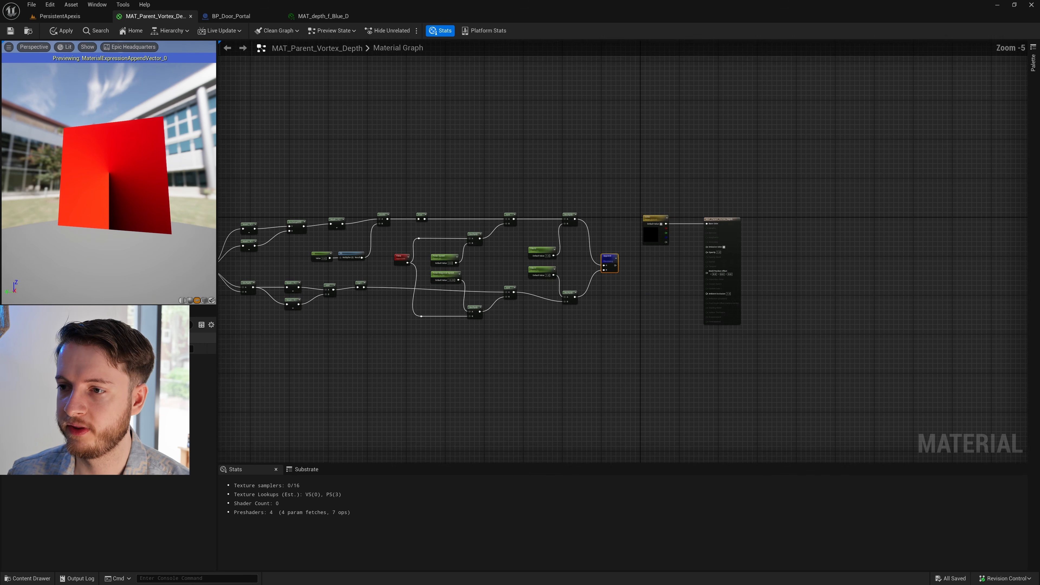
pyautogui.scroll(1, 561, 366)
pyautogui.moveTo(303, 322); pyautogui.dragTo(805, 63)
pyautogui.moveTo(782, 175); pyautogui.dragTo(670, 197)
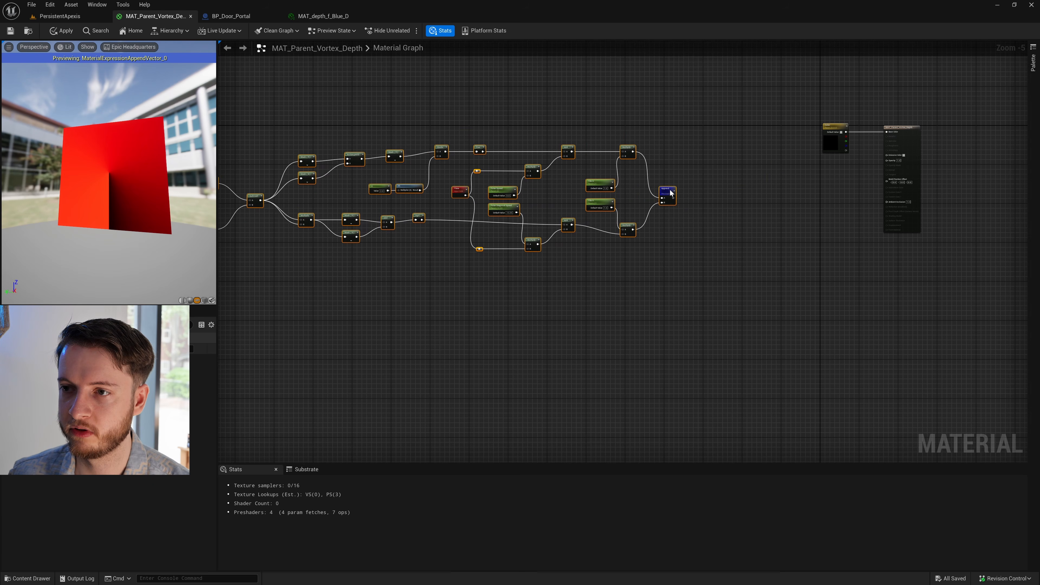
pyautogui.moveTo(656, 233); pyautogui.dragTo(774, 246, button='right')
pyautogui.moveTo(786, 206); pyautogui.dragTo(715, 204)
pyautogui.click(735, 244)
pyautogui.moveTo(736, 244); pyautogui.dragTo(783, 261, button='right')
# - Enclose all the nodes from the texture coordinate to Append in a comment titled Polar Coordinates
pyautogui.moveTo(779, 279); pyautogui.dragTo(274, 155)
pyautogui.scroll(1, 314, 147)
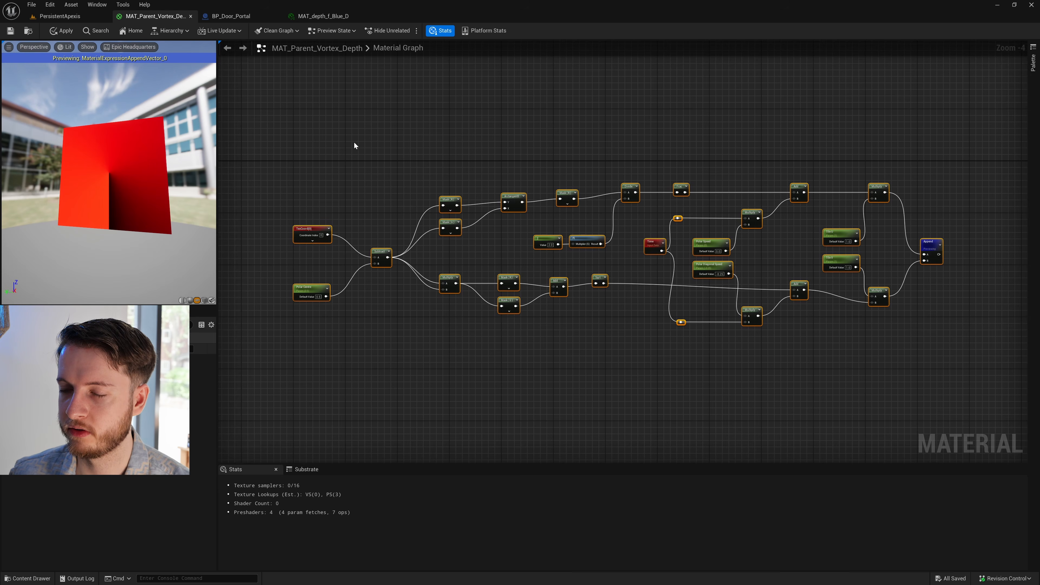
pyautogui.press('c')
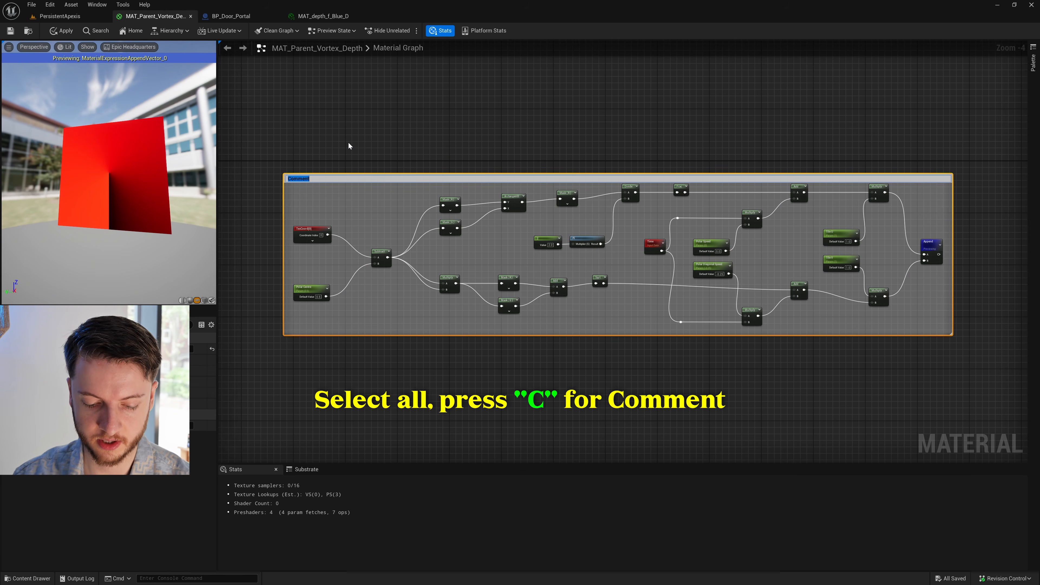
pyautogui.write('Polar Coordinates')
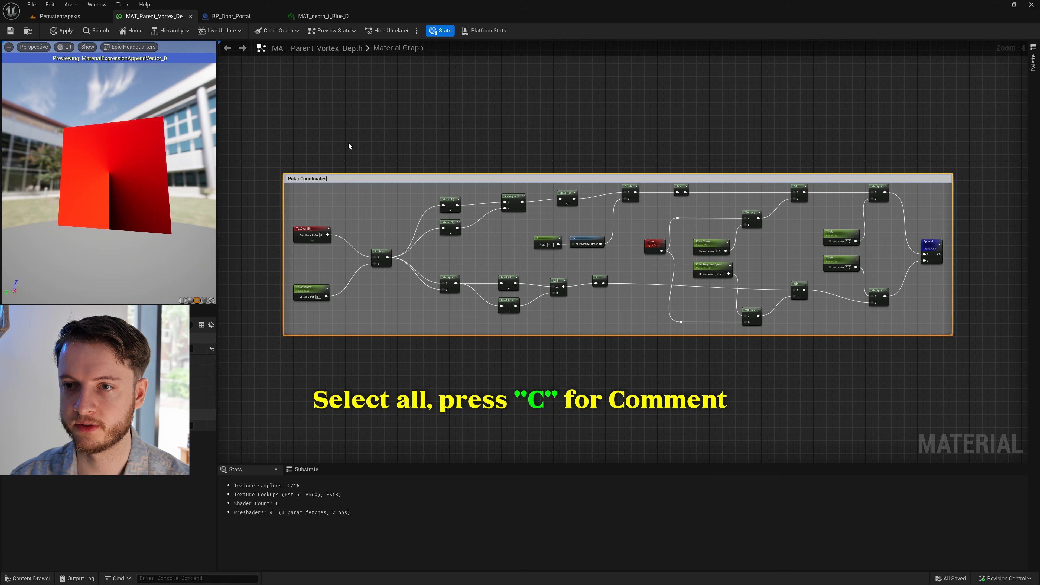
pyautogui.press('Return')
pyautogui.click(362, 154)
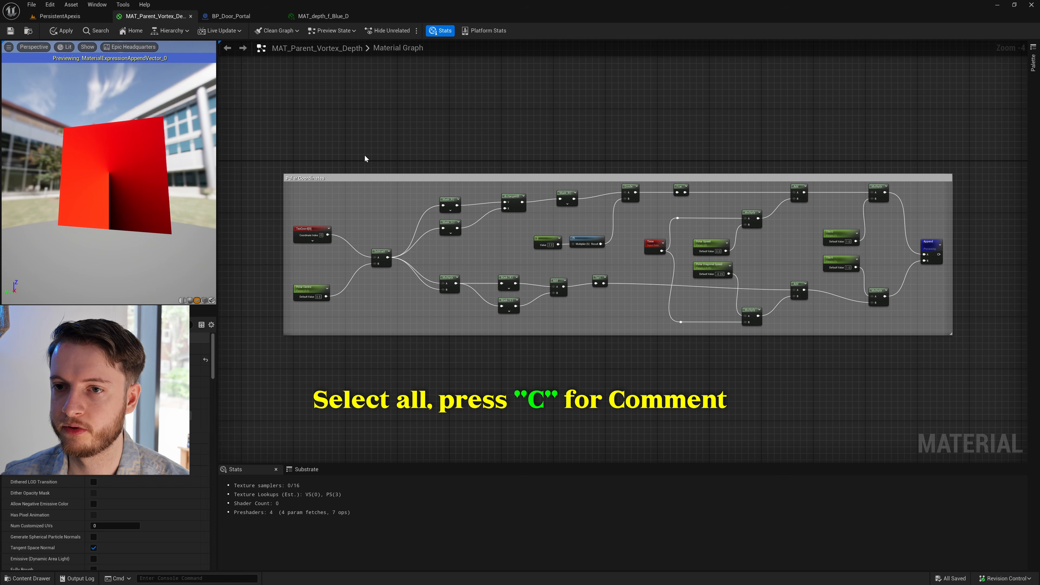
# - Change the Polar Coordinates comment color to a grey with a value of 0.285
pyautogui.click(351, 177)
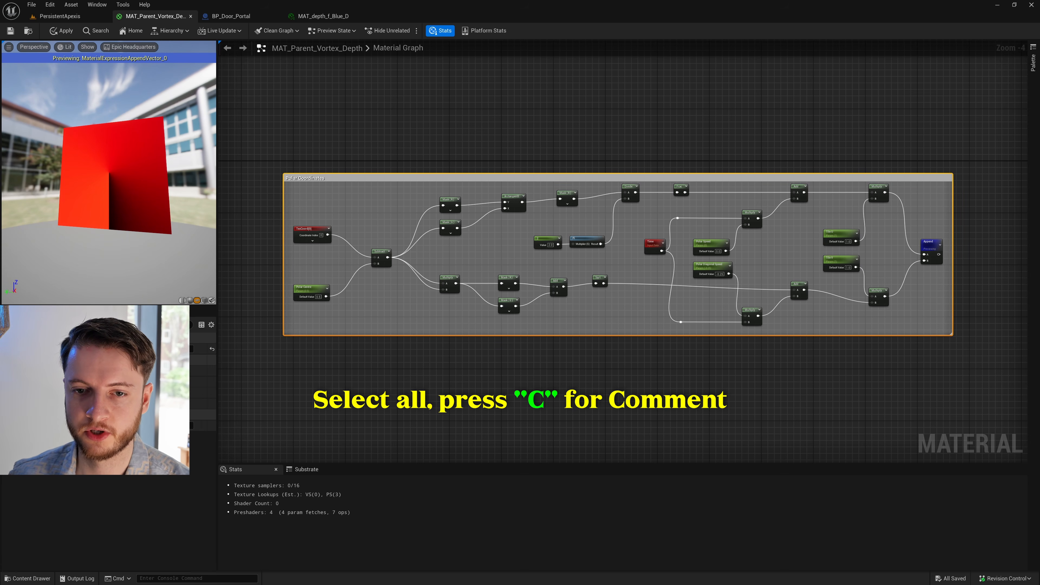
pyautogui.click(113, 371)
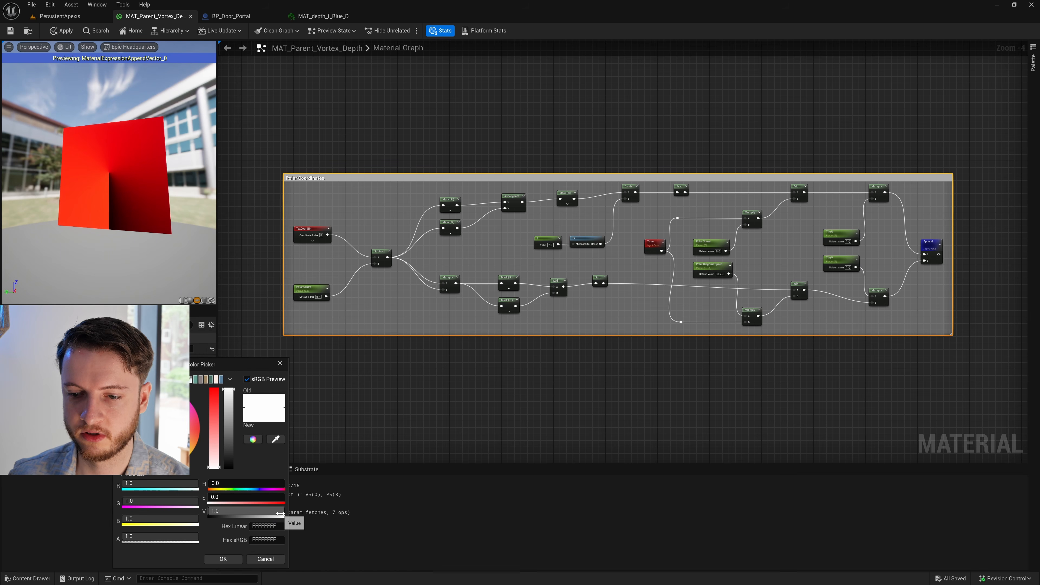
pyautogui.moveTo(283, 511); pyautogui.dragTo(227, 510)
pyautogui.click(222, 561)
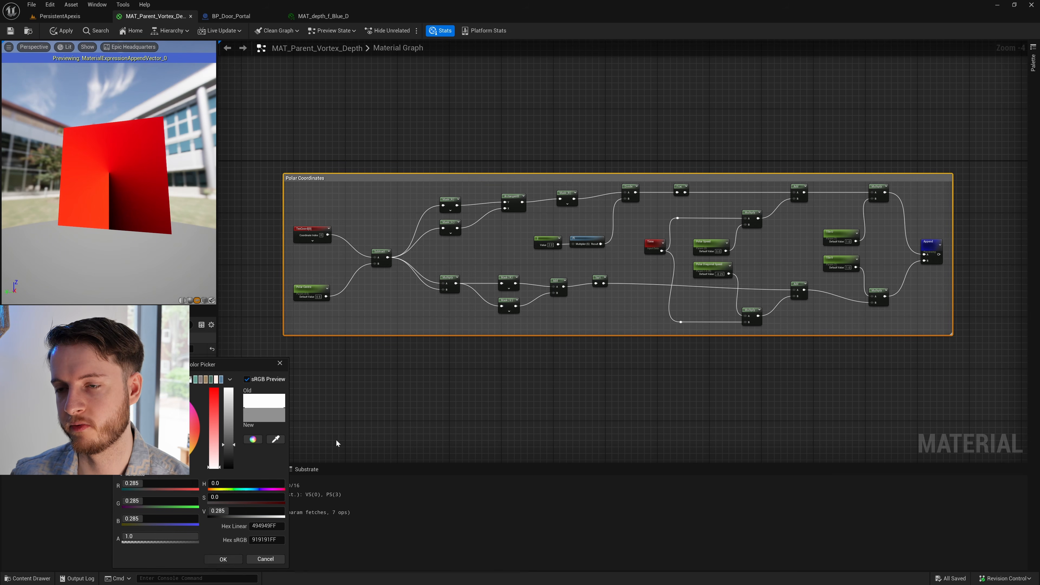
# - Add a Texture Sample node in the empty space between the Polar Coordinates comment and the Color node
pyautogui.click(673, 352)
pyautogui.moveTo(847, 356); pyautogui.dragTo(736, 346, button='right')
pyautogui.moveTo(384, 242); pyautogui.dragTo(407, 235, button='right')
pyautogui.scroll(-1, 429, 255)
pyautogui.moveTo(827, 206); pyautogui.dragTo(613, 169, button='right')
pyautogui.scroll(1, 684, 158)
pyautogui.scroll(1, 623, 177)
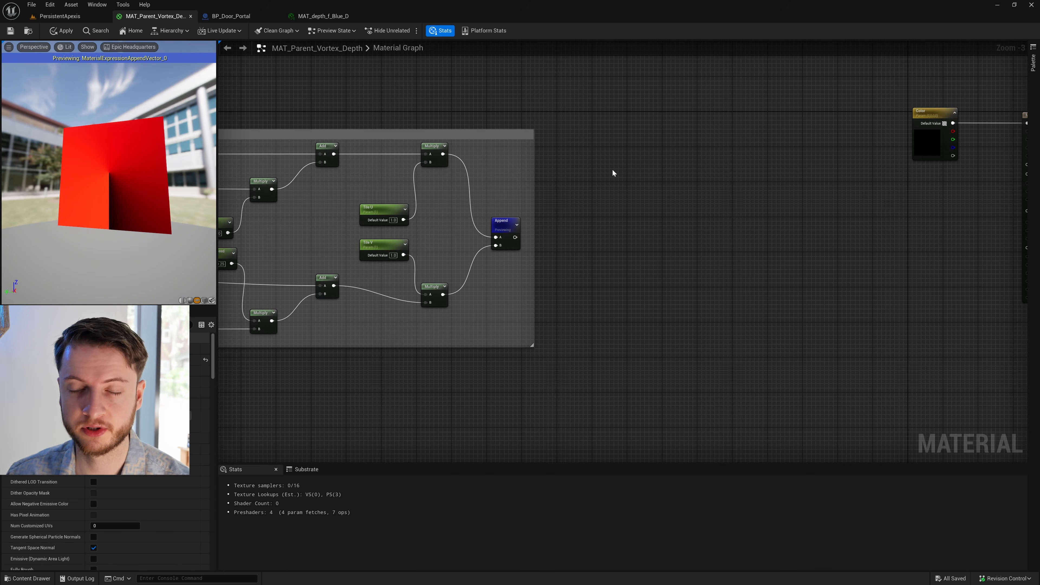
pyautogui.scroll(1, 613, 171)
pyautogui.rightClick(602, 193)
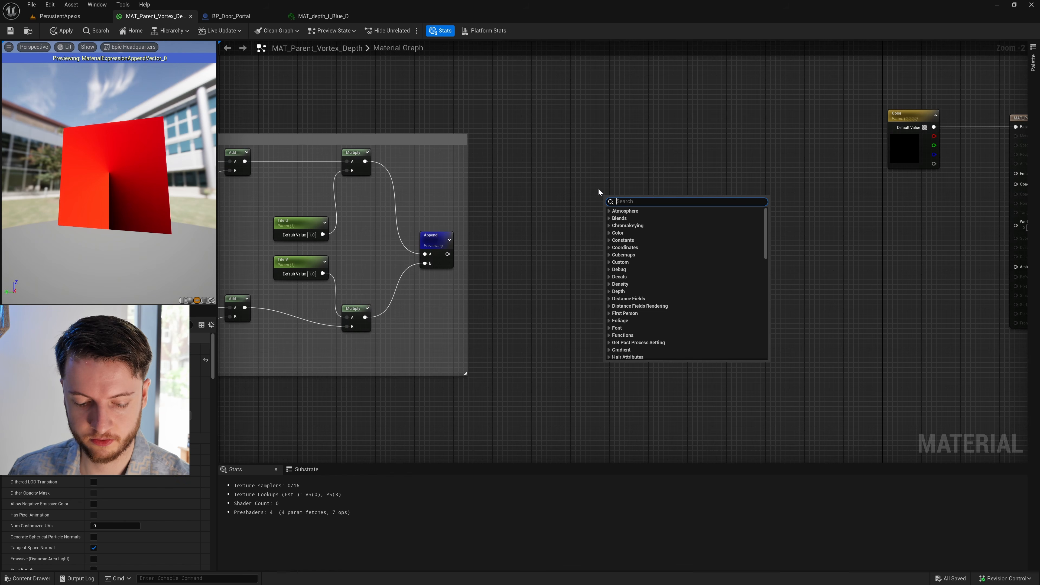
pyautogui.write('texture sam')
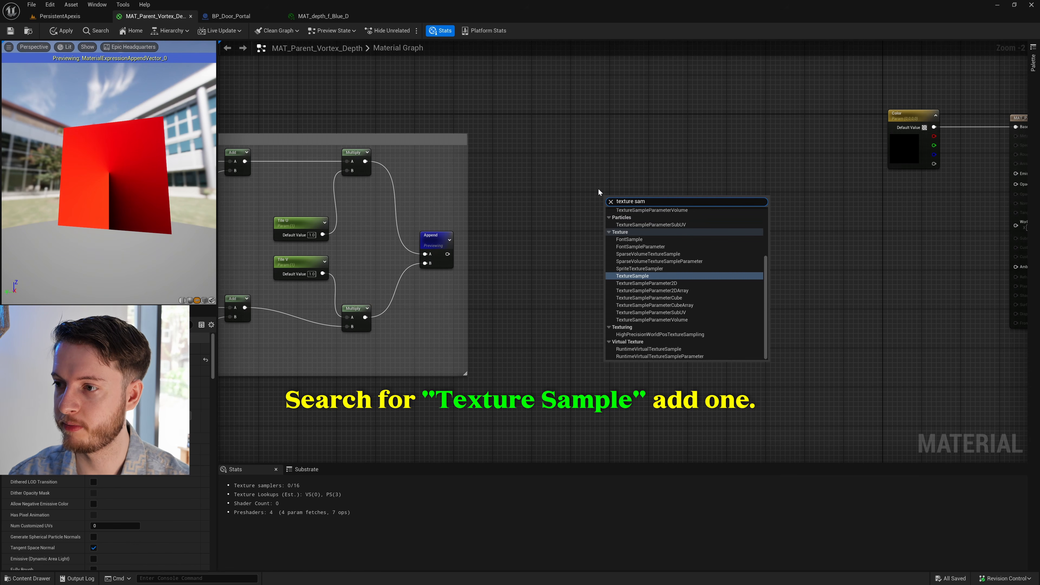
pyautogui.press('Return')
# - Move the Texture Sample node higher and farther from the Polar Coordinates comment, towards the Color node
pyautogui.scroll(1, 597, 192)
pyautogui.moveTo(637, 206); pyautogui.dragTo(668, 174)
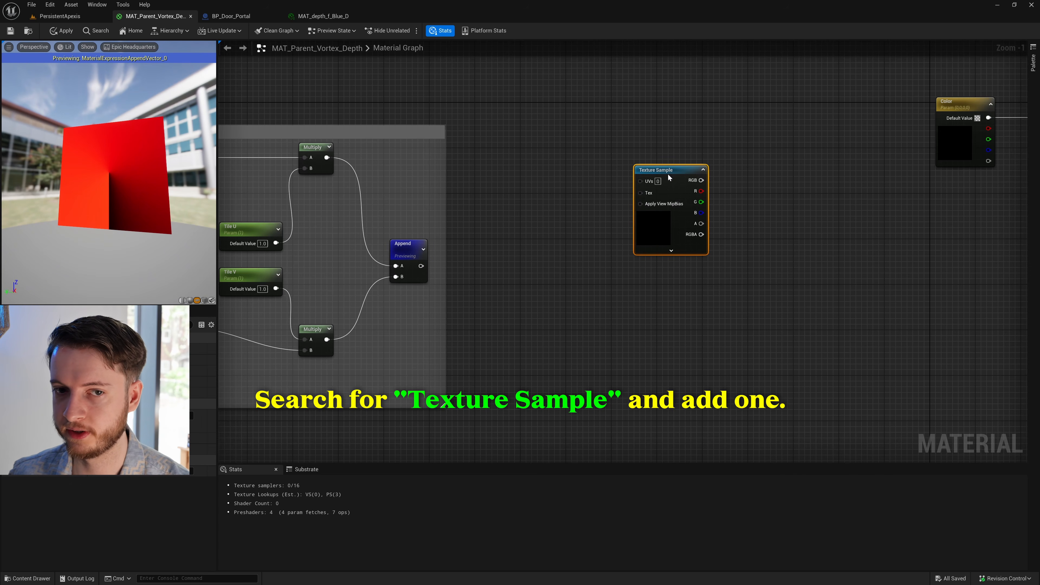
pyautogui.click(557, 248)
pyautogui.scroll(1, 558, 247)
pyautogui.moveTo(567, 258); pyautogui.dragTo(546, 257, button='right')
pyautogui.moveTo(656, 171); pyautogui.dragTo(691, 154)
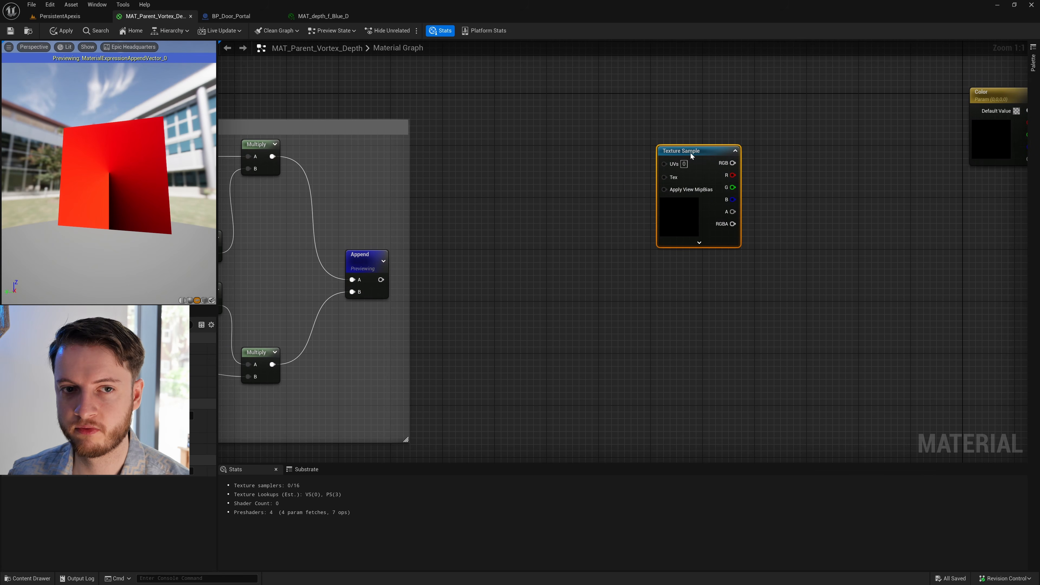
# - Add a Texture Object node and place it between the Append and Texture Sample nodes
pyautogui.moveTo(571, 296); pyautogui.dragTo(571, 296, button='right')
pyautogui.write('tex')
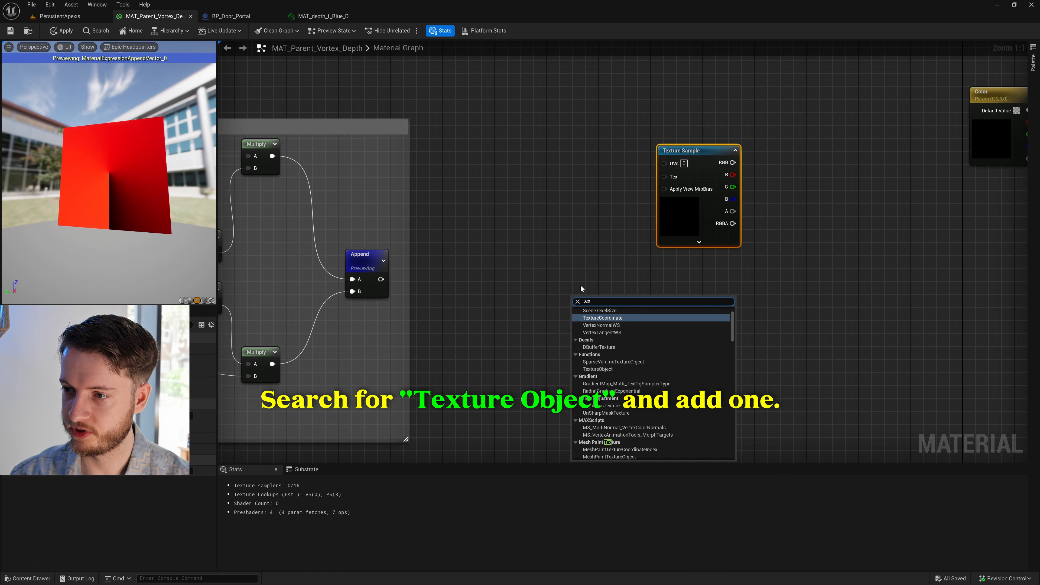
pyautogui.write('ture obj')
pyautogui.press('Return')
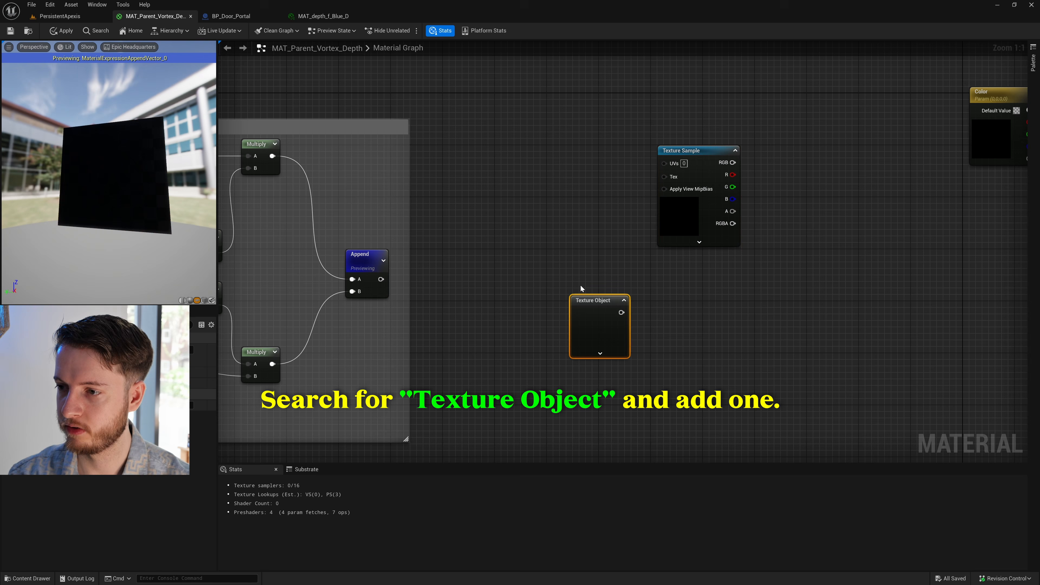
pyautogui.moveTo(592, 298); pyautogui.dragTo(572, 249)
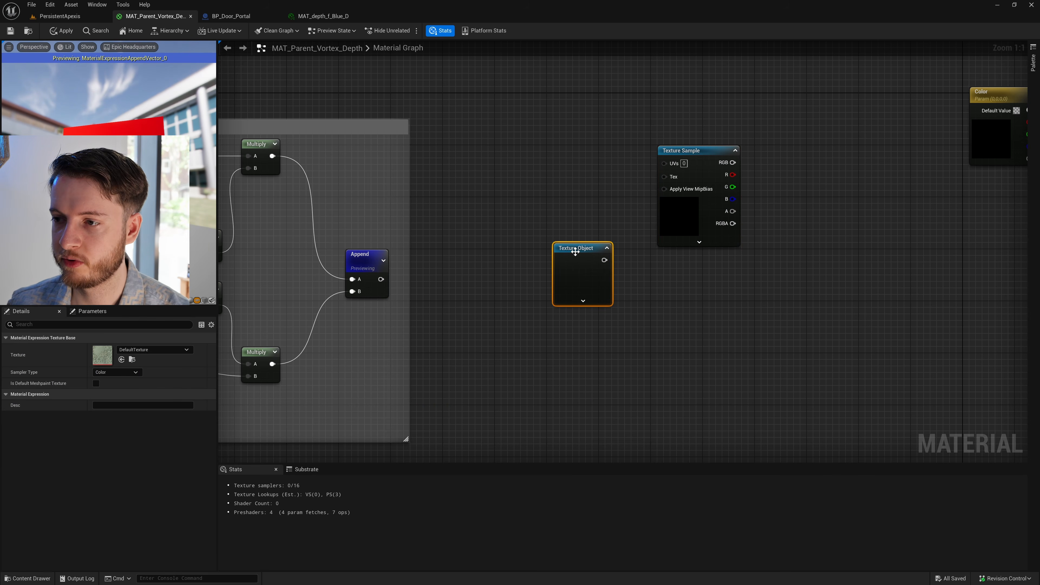
# - Wire the Texture Object's output into the Texture Sample's Tex input and shift the Texture Object slightly
pyautogui.rightClick(574, 251)
pyautogui.click(121, 425)
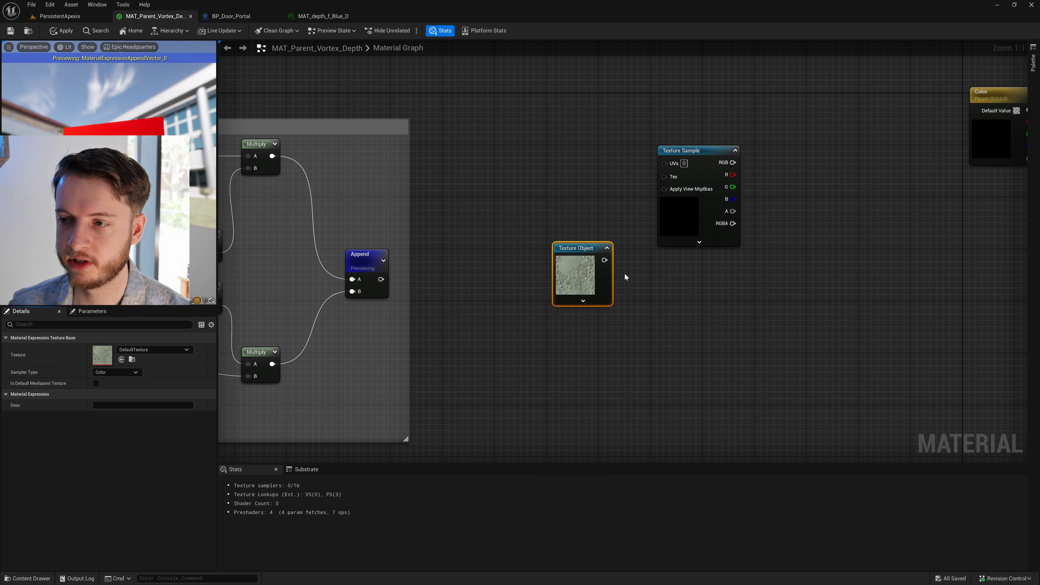
pyautogui.moveTo(605, 260); pyautogui.dragTo(665, 176)
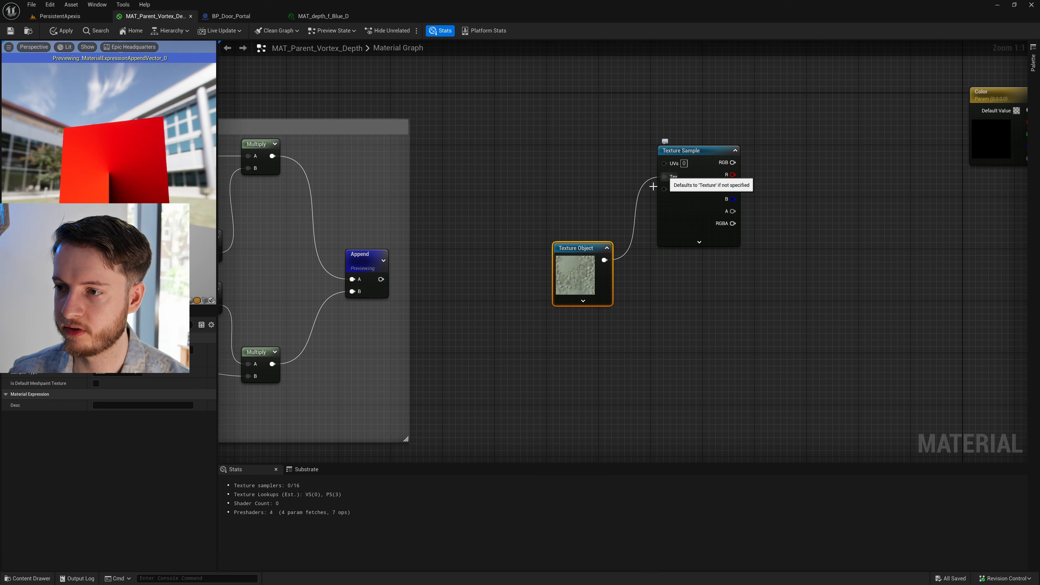
pyautogui.moveTo(612, 263); pyautogui.dragTo(605, 257)
pyautogui.moveTo(679, 311); pyautogui.dragTo(658, 322, button='right')
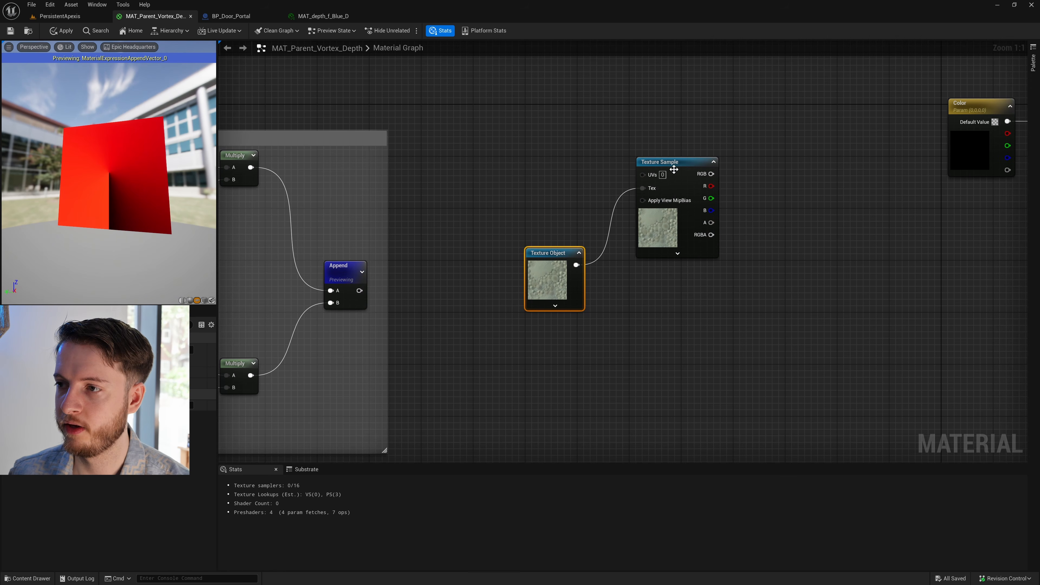
# - Convert the Texture Sample node to a parameter named ColorMap
pyautogui.click(676, 168)
pyautogui.rightClick(677, 166)
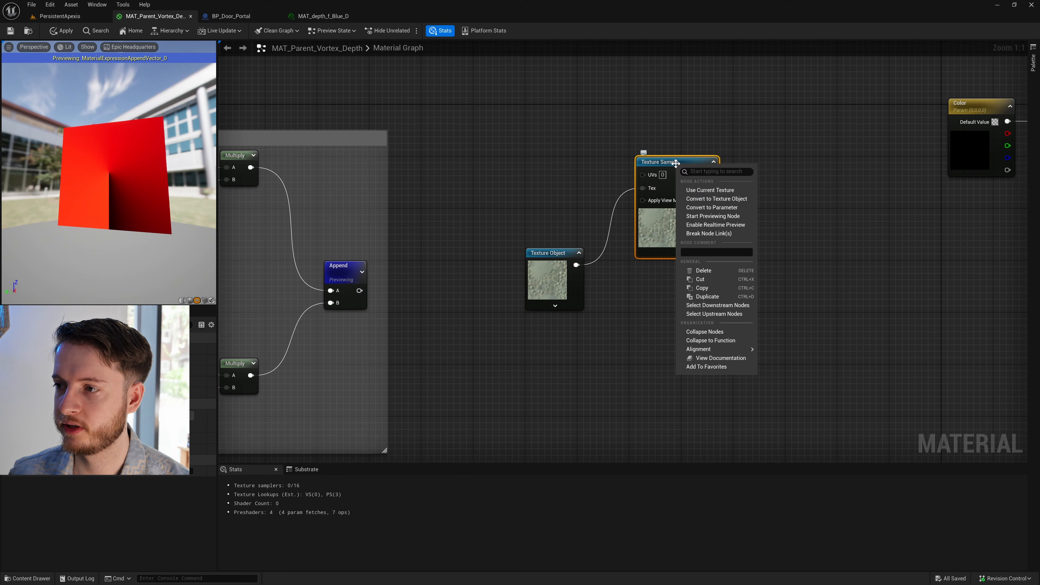
pyautogui.click(742, 208)
pyautogui.write('ColorMap')
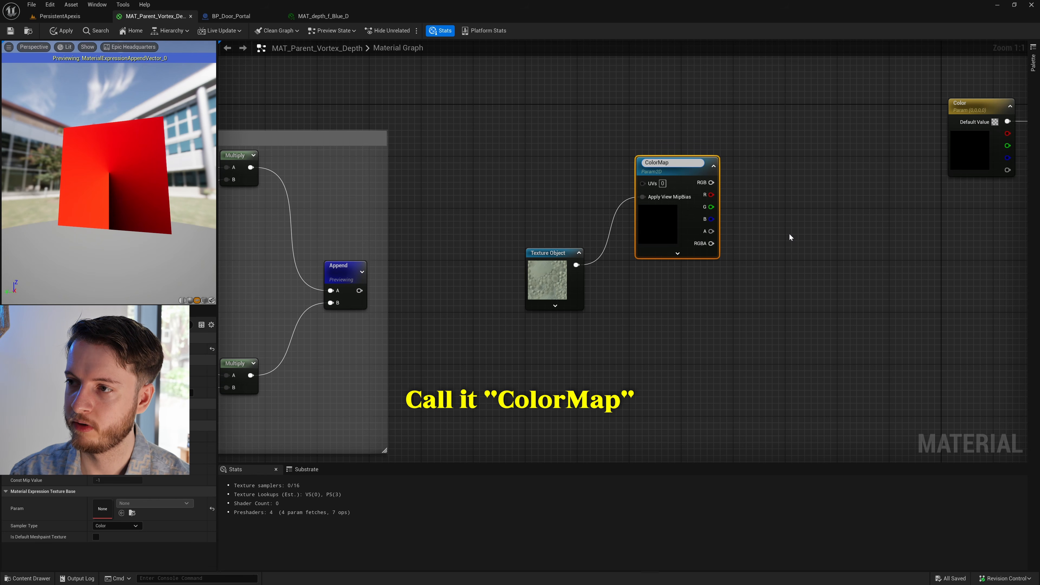
pyautogui.click(789, 234)
pyautogui.scroll(-3, 789, 233)
pyautogui.moveTo(794, 223); pyautogui.dragTo(638, 261, button='right')
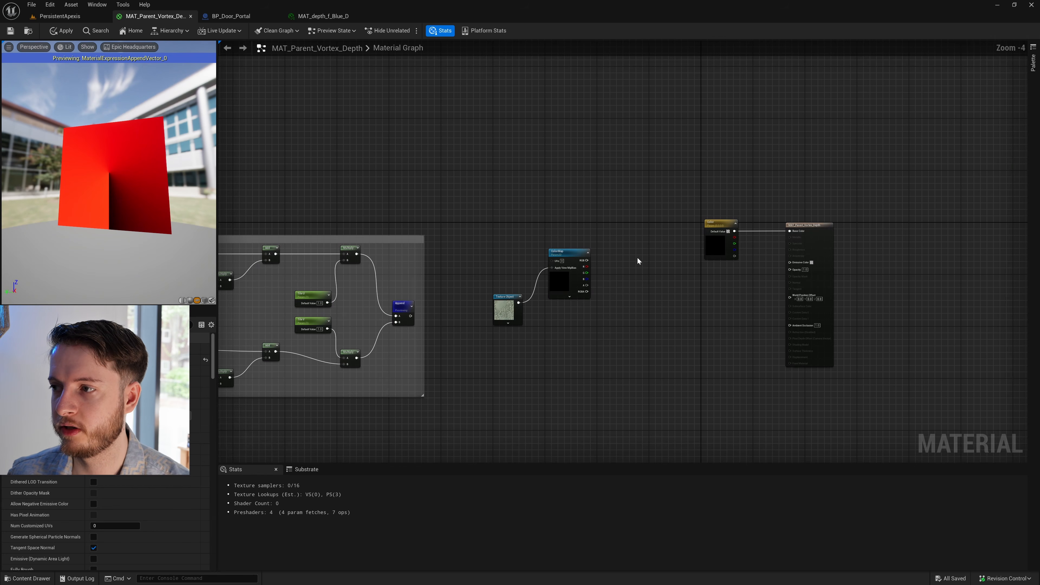
pyautogui.scroll(1, 635, 270)
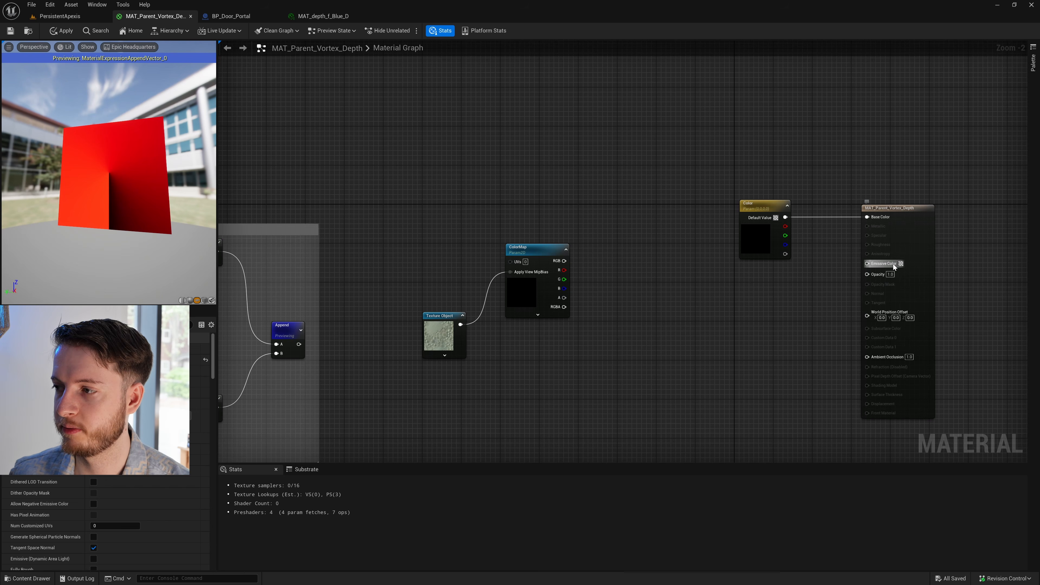
pyautogui.moveTo(713, 358); pyautogui.dragTo(783, 289, button='right')
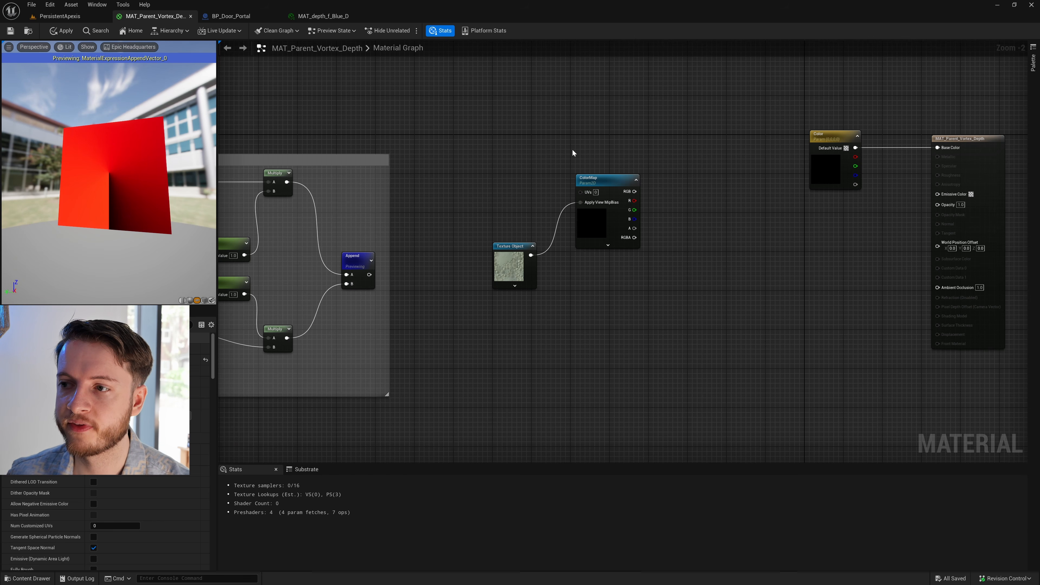
# - Add a TexCoord node in the space before the ColorMap node and wire it into ColorMap's UVs input
pyautogui.click(615, 180)
pyautogui.moveTo(496, 175); pyautogui.dragTo(597, 167, button='right')
pyautogui.click(620, 175)
pyautogui.scroll(1, 627, 176)
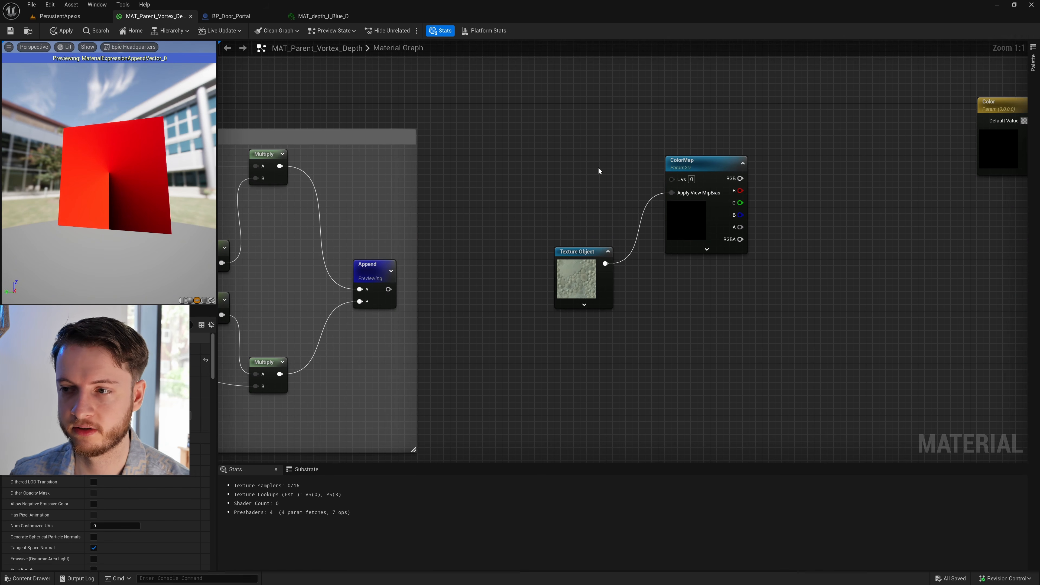
pyautogui.scroll(1, 598, 167)
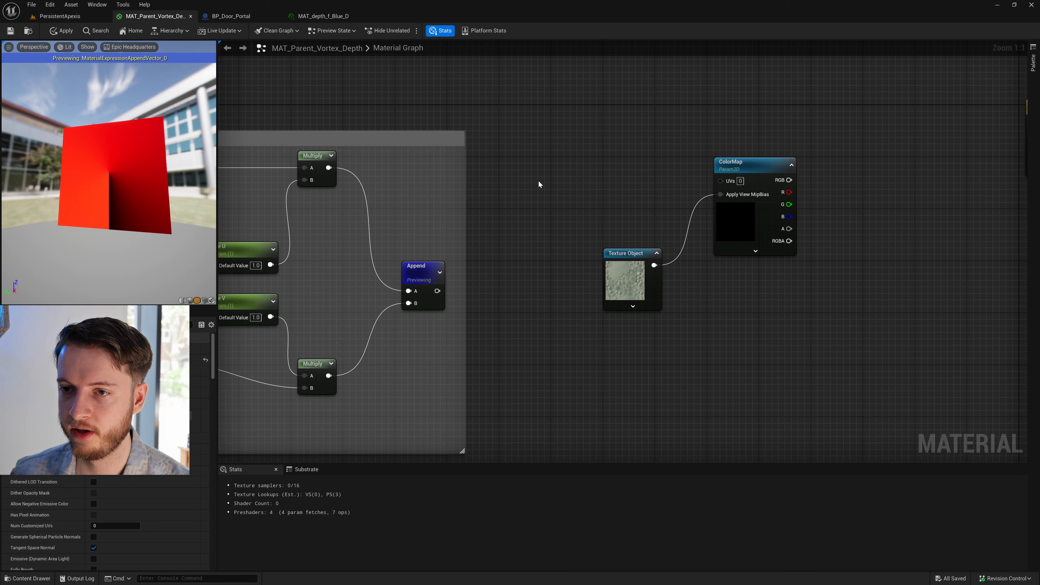
pyautogui.scroll(-4, 414, 189)
pyautogui.moveTo(414, 190); pyautogui.dragTo(526, 226, button='right')
pyautogui.scroll(2, 532, 224)
pyautogui.scroll(1, 606, 201)
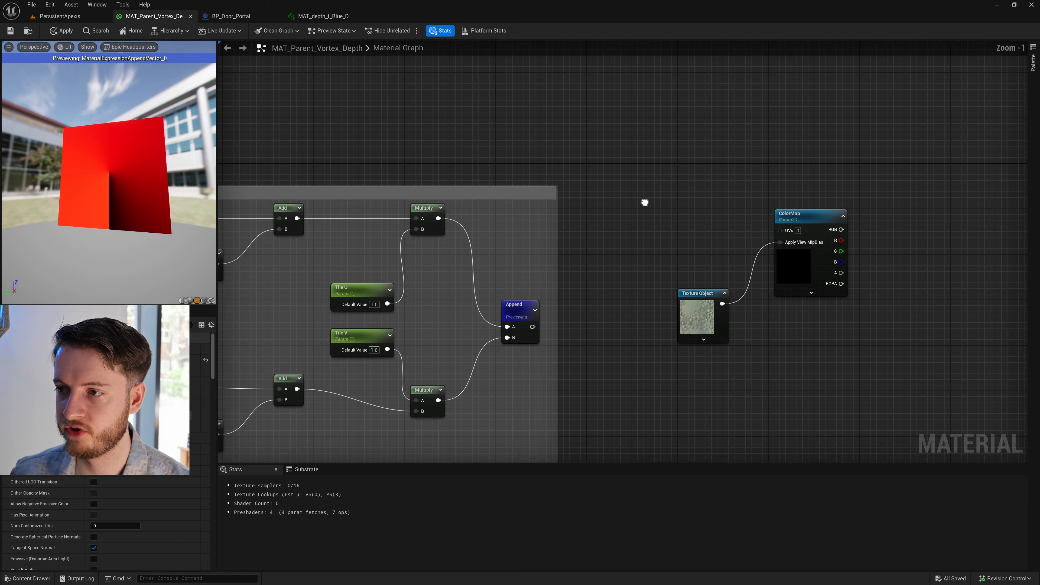
pyautogui.rightClick(645, 202)
pyautogui.write('tex')
pyautogui.click(662, 225)
pyautogui.moveTo(705, 218); pyautogui.dragTo(790, 232)
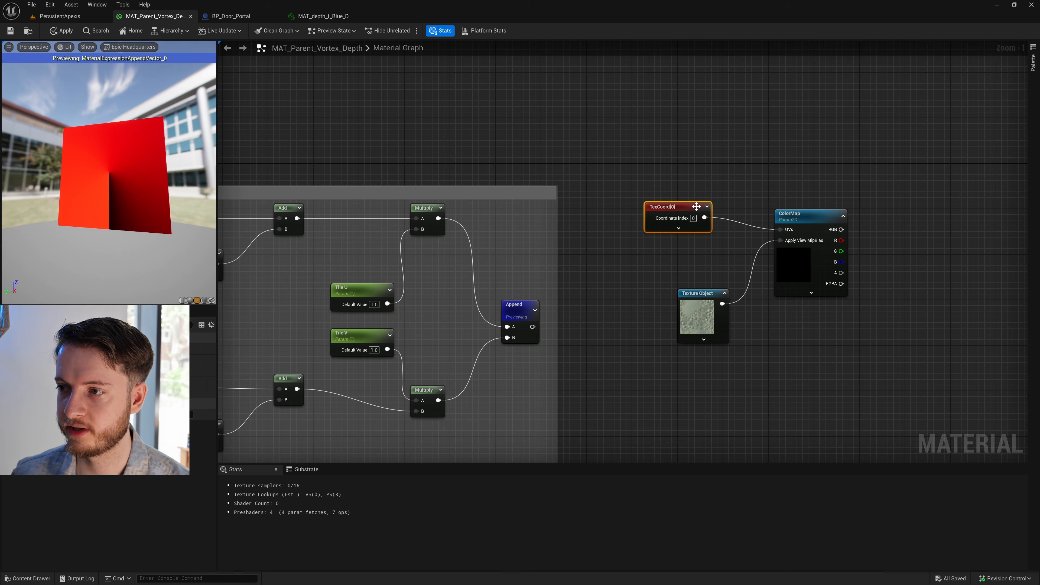
pyautogui.moveTo(691, 209); pyautogui.dragTo(695, 219)
# - Delete the TexCoord node that feeds ColorMap's UVs input
pyautogui.click(687, 195)
pyautogui.moveTo(720, 200); pyautogui.dragTo(574, 169, button='right')
pyautogui.moveTo(509, 138); pyautogui.dragTo(473, 126, button='right')
pyautogui.scroll(1, 543, 153)
pyautogui.moveTo(543, 156); pyautogui.dragTo(557, 139, button='right')
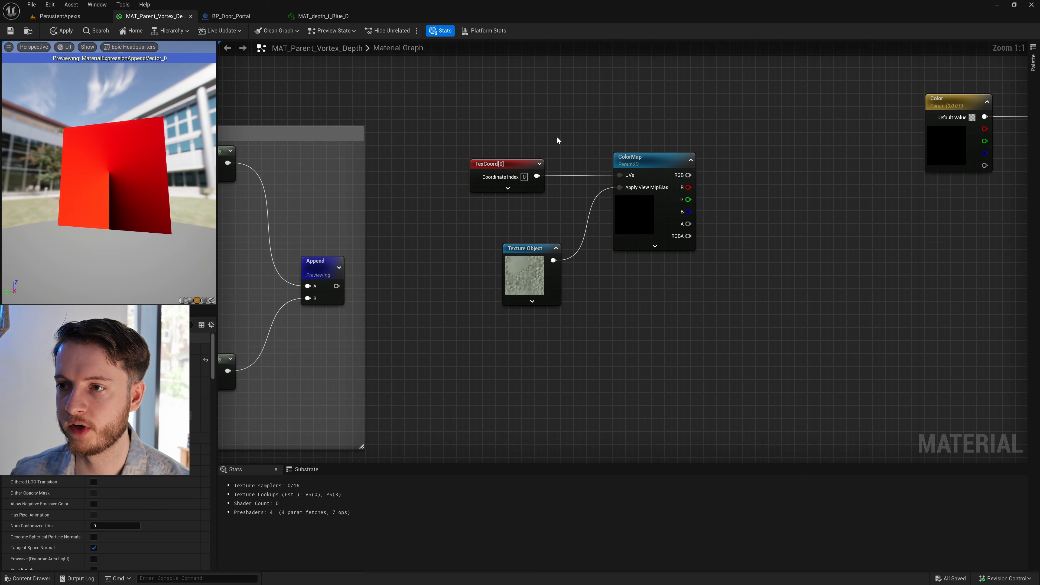
pyautogui.moveTo(550, 202); pyautogui.dragTo(573, 219, button='right')
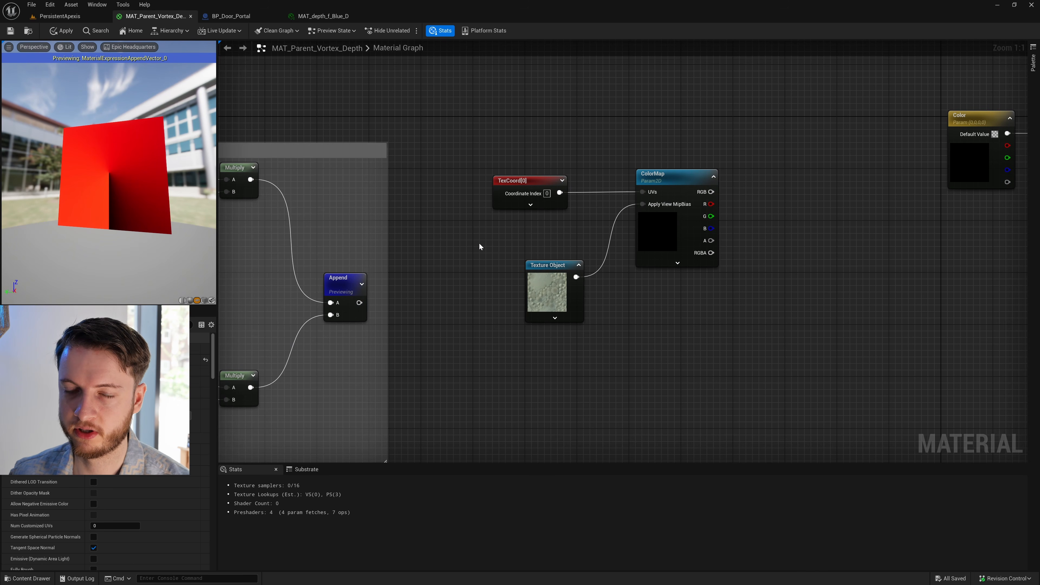
pyautogui.moveTo(488, 242); pyautogui.dragTo(578, 145)
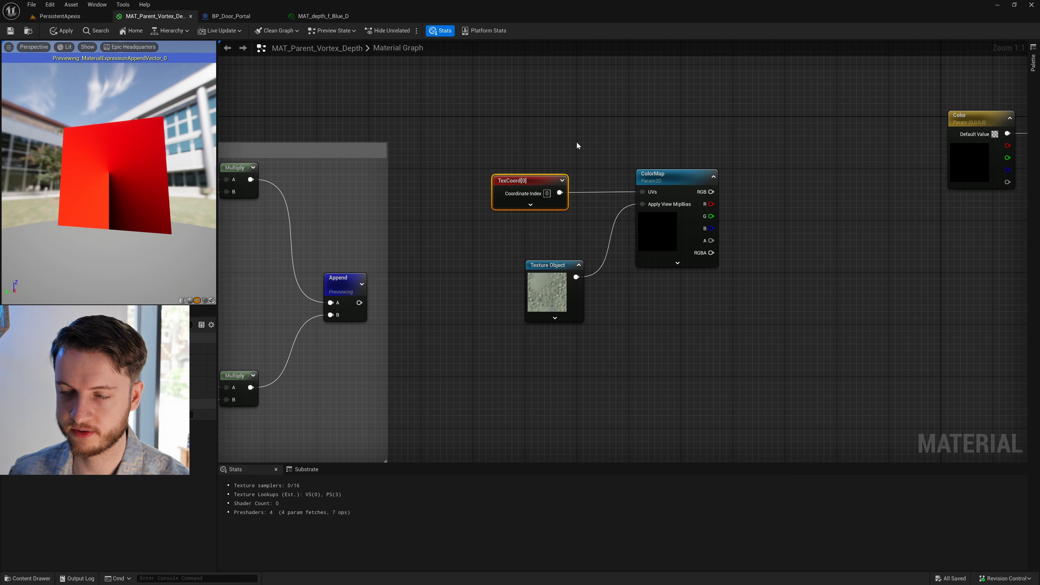
pyautogui.press('Delete')
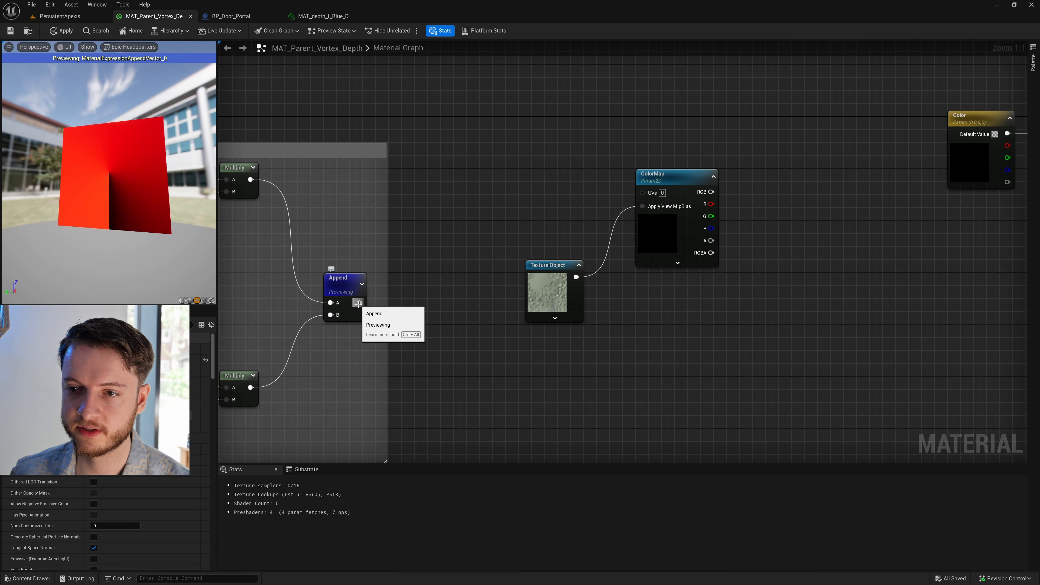
# - Connect the Append node's output to ColorMap's UVs input and stop previewing the Append node
pyautogui.moveTo(359, 303); pyautogui.dragTo(643, 191)
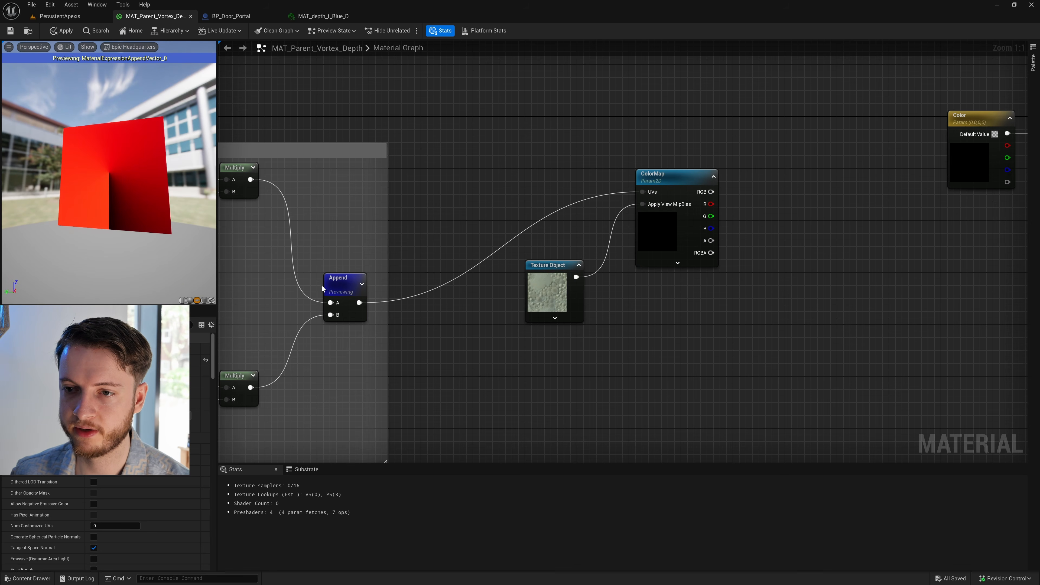
pyautogui.rightClick(346, 285)
pyautogui.click(385, 307)
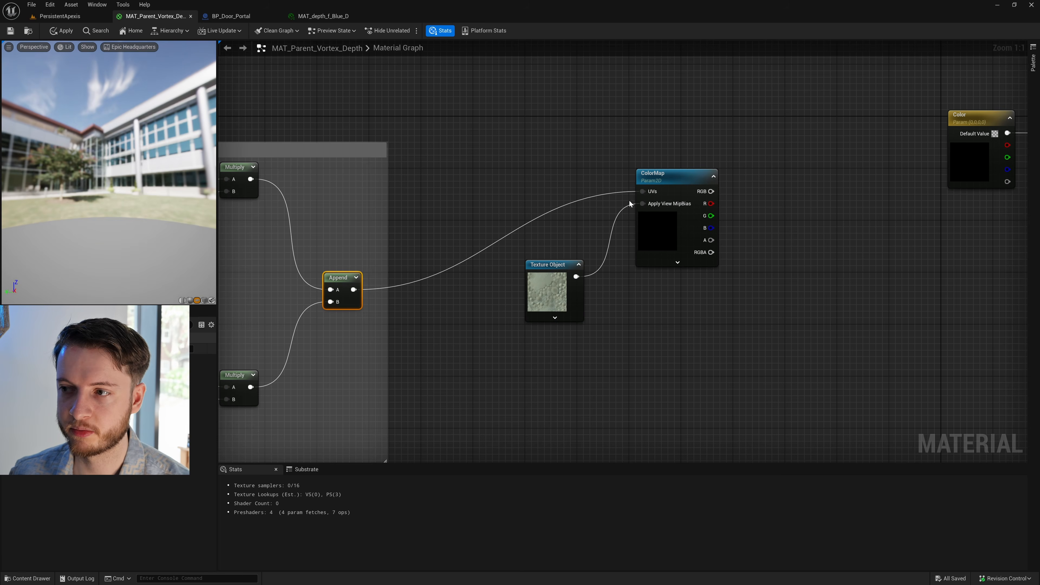
pyautogui.click(676, 175)
pyautogui.moveTo(850, 250); pyautogui.dragTo(801, 237, button='right')
pyautogui.doubleClick(615, 163)
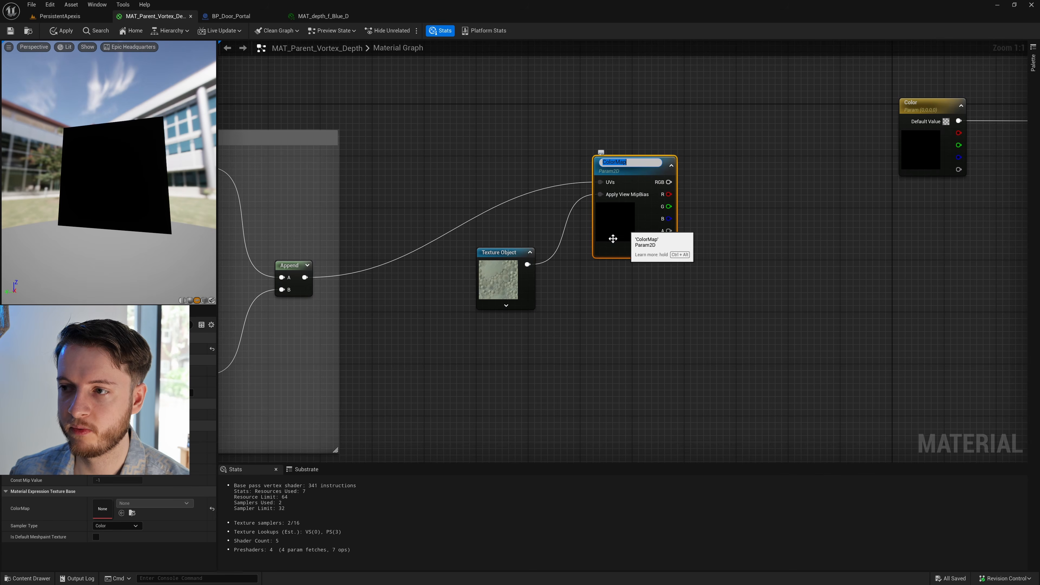
pyautogui.click(764, 217)
pyautogui.click(641, 169)
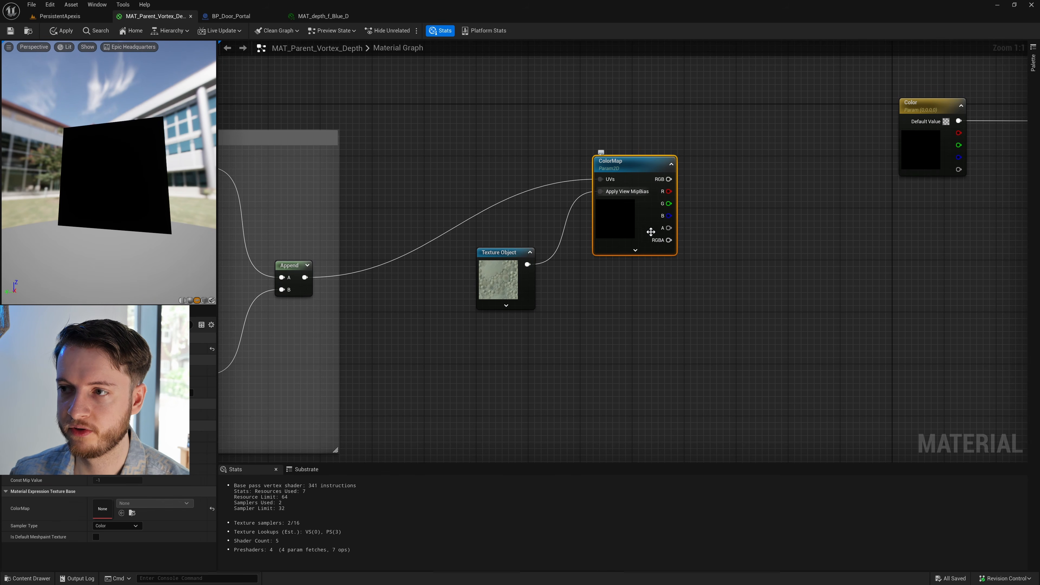
# - Move the Color node higher, clear of the material output node, and connect ColorMap's RGB output to Base Color
pyautogui.scroll(-2, 638, 337)
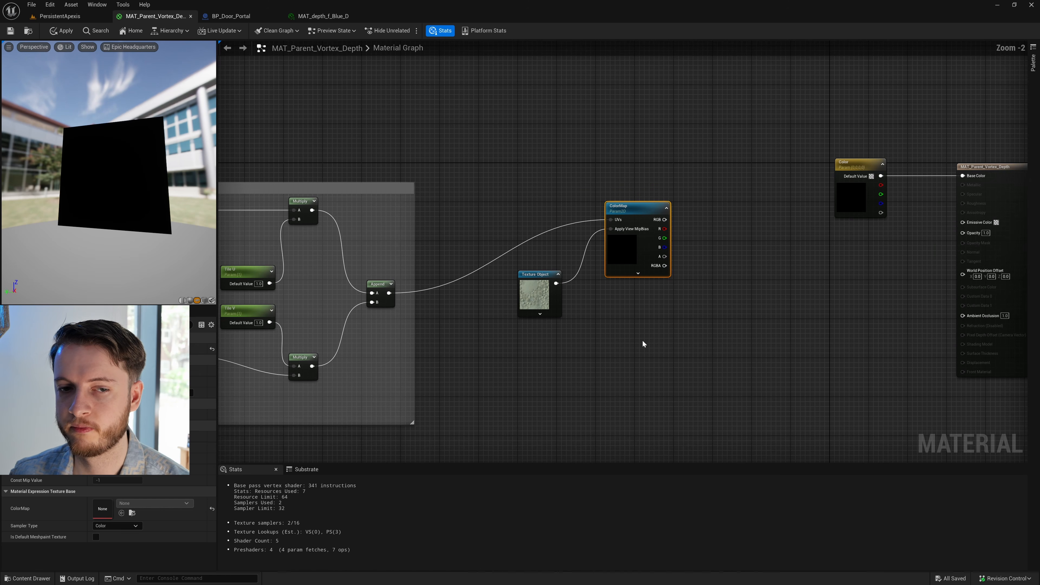
pyautogui.scroll(1, 615, 347)
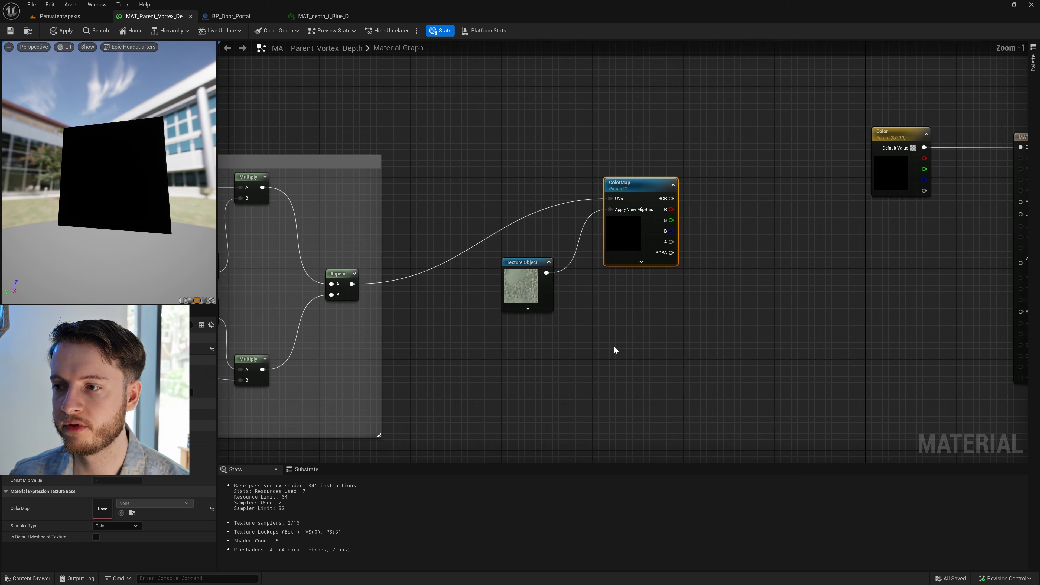
pyautogui.moveTo(625, 318); pyautogui.dragTo(625, 289, button='right')
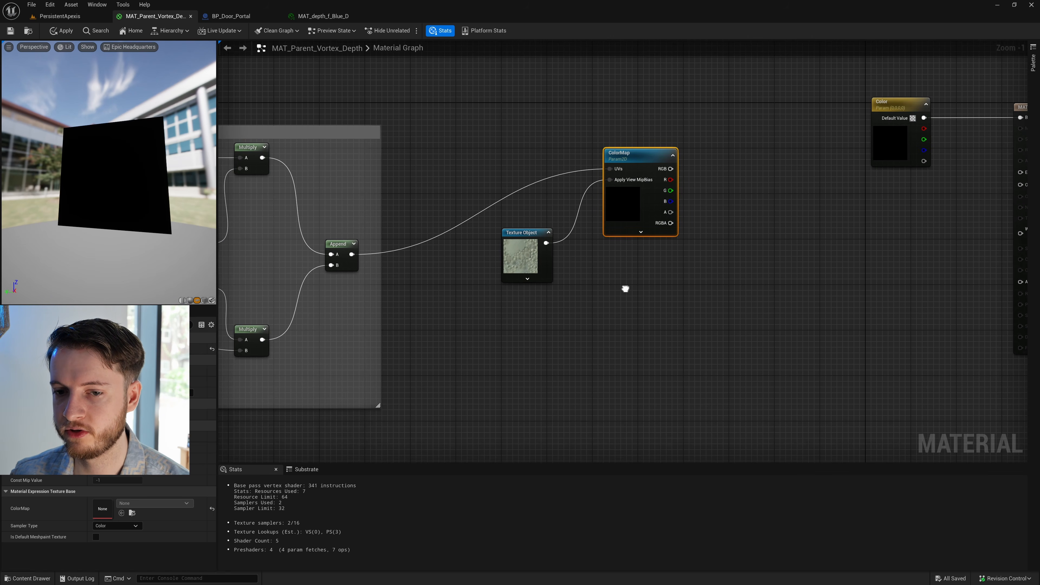
pyautogui.scroll(1, 633, 289)
pyautogui.moveTo(695, 260); pyautogui.dragTo(538, 319, button='right')
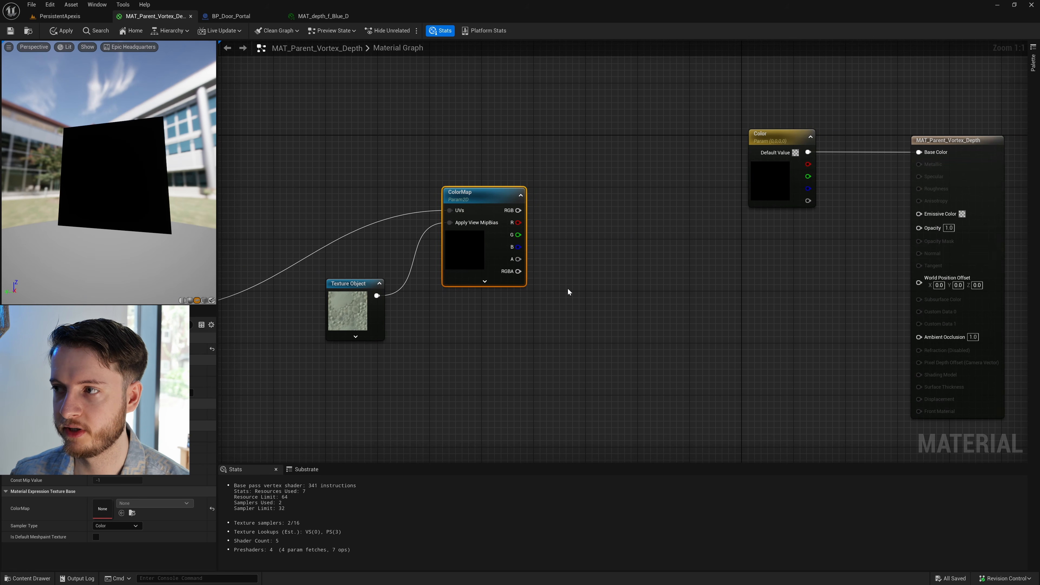
pyautogui.moveTo(769, 132); pyautogui.dragTo(769, 84)
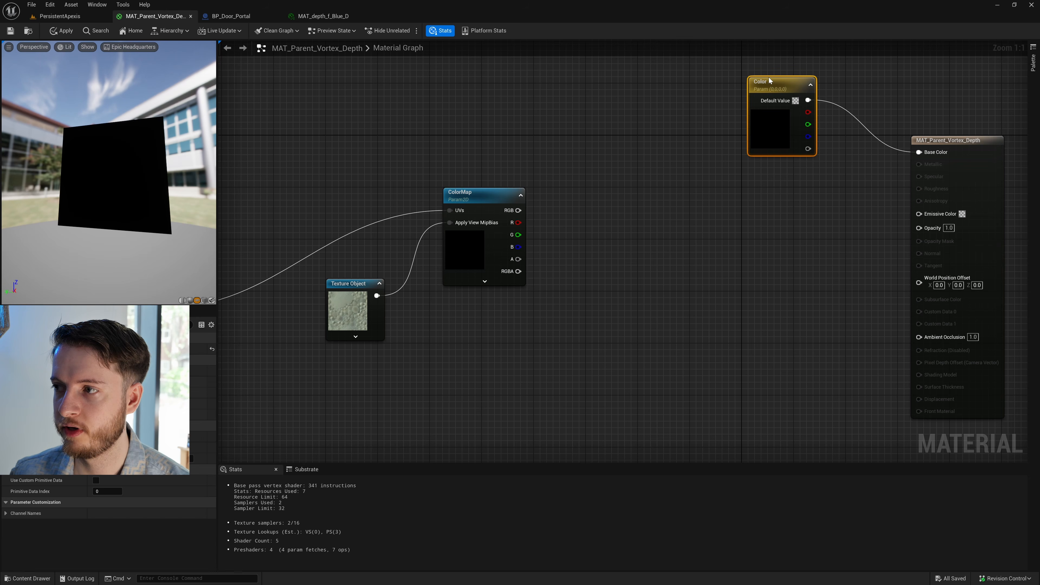
pyautogui.moveTo(686, 150); pyautogui.dragTo(654, 197, button='right')
pyautogui.moveTo(749, 129); pyautogui.dragTo(742, 109)
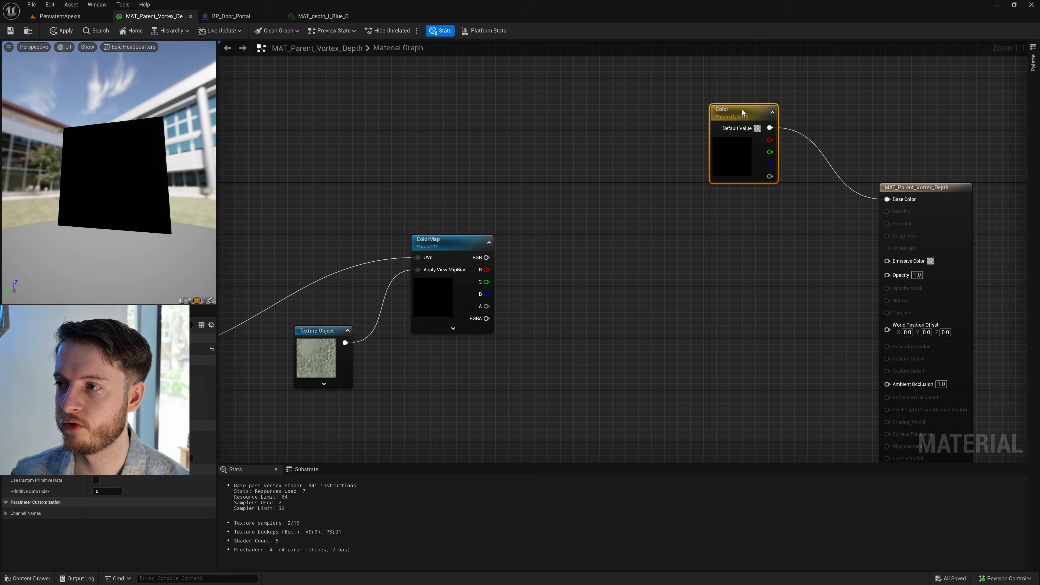
pyautogui.click(601, 237)
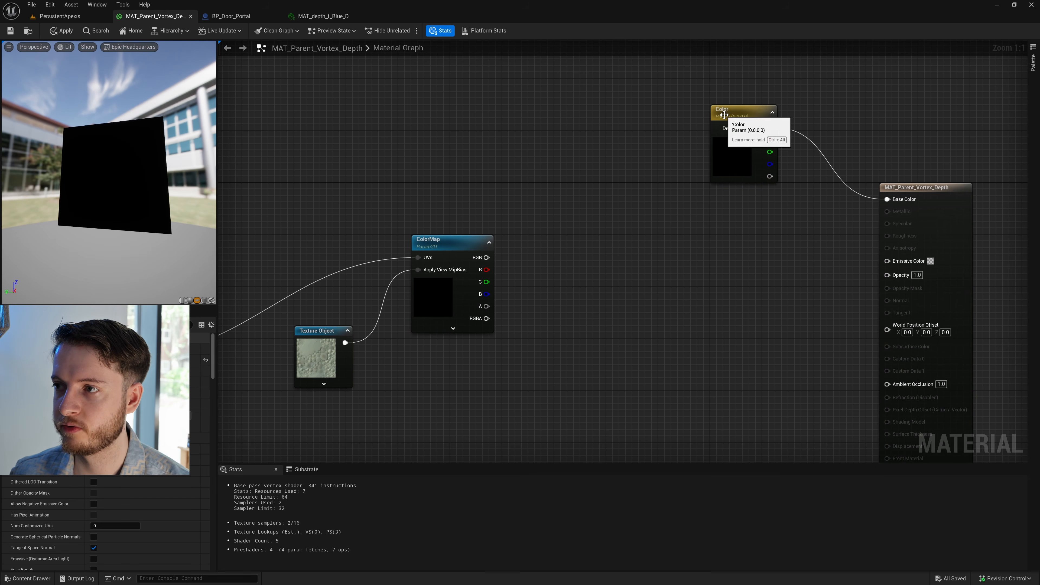
pyautogui.moveTo(782, 237); pyautogui.dragTo(892, 200)
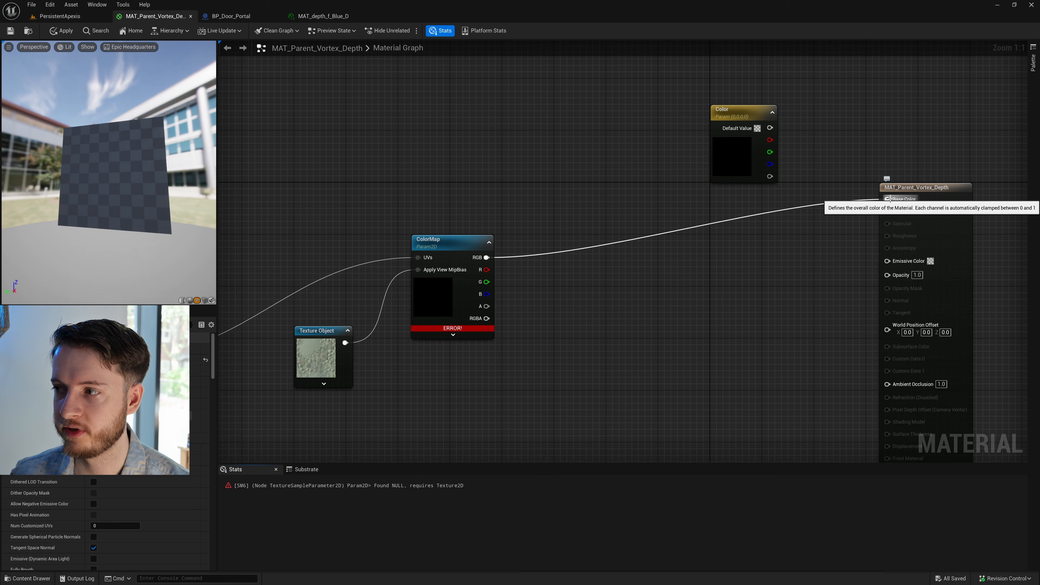
# - Disconnect the Texture Object node from ColorMap's Apply View MipBias input and delete the Texture Object
pyautogui.moveTo(622, 298); pyautogui.dragTo(648, 282, button='right')
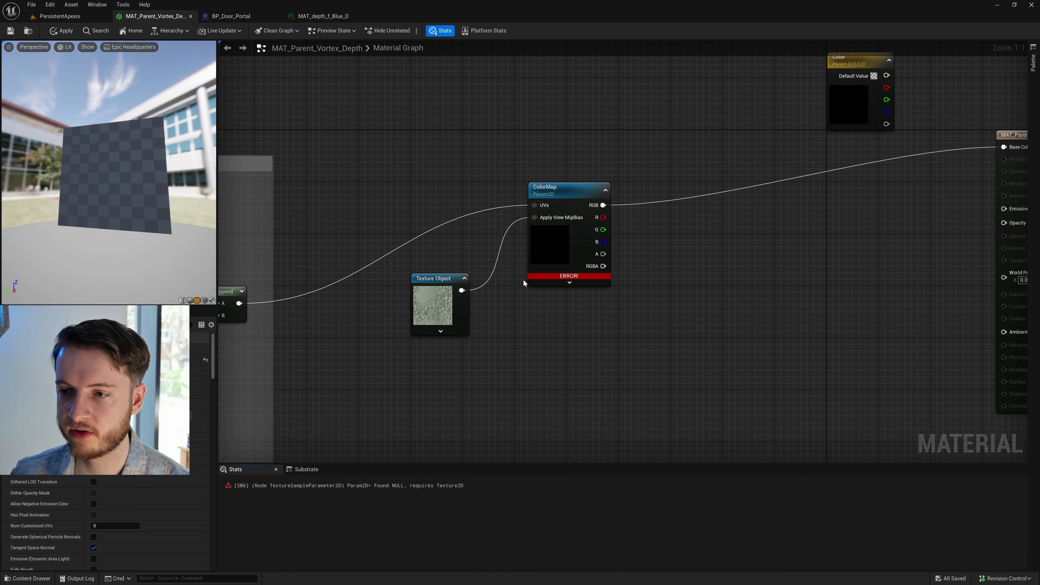
pyautogui.click(434, 282)
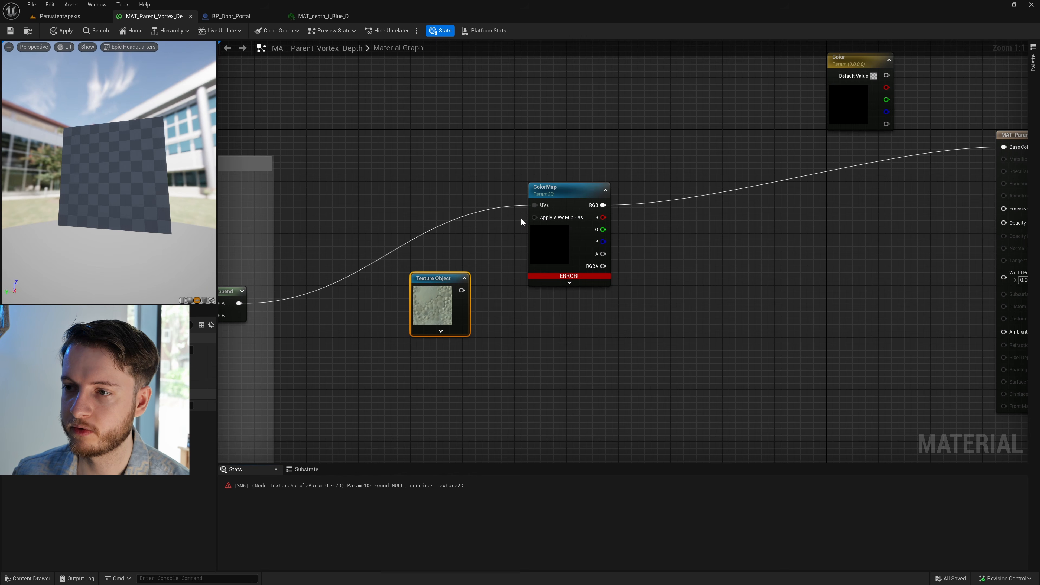
pyautogui.click(521, 219)
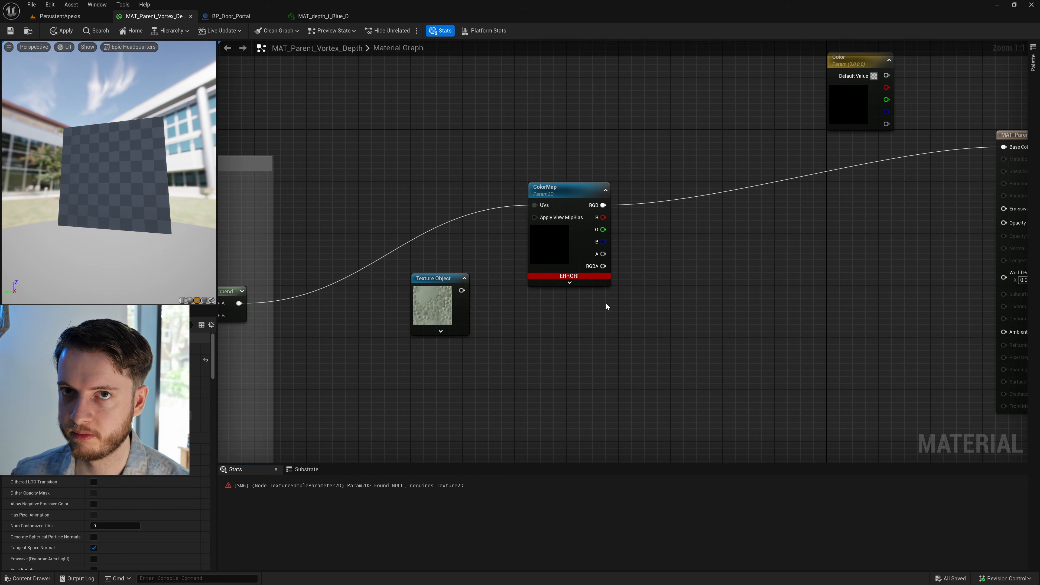
pyautogui.click(571, 190)
pyautogui.rightClick(569, 192)
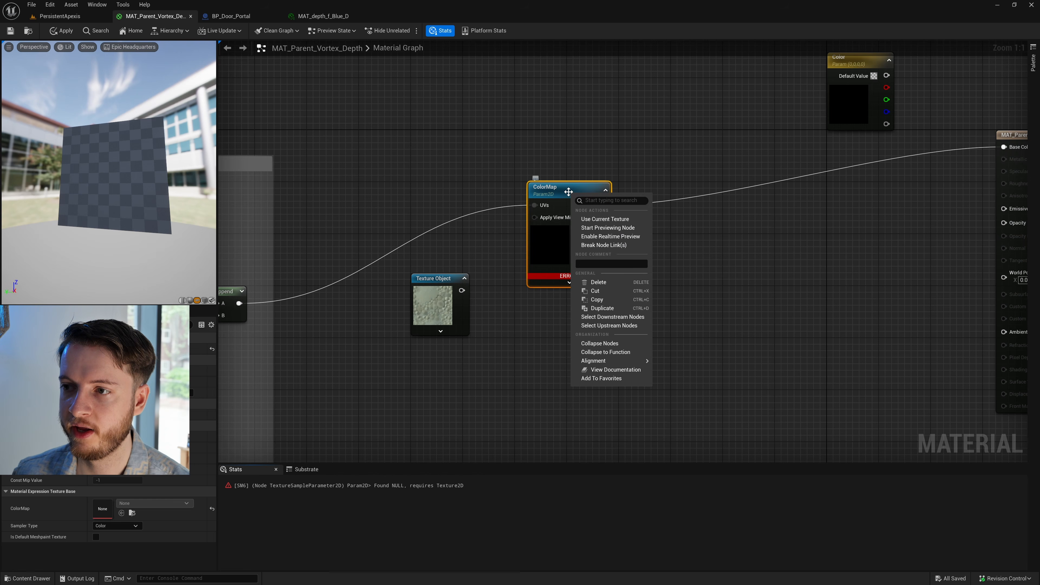
pyautogui.click(499, 243)
pyautogui.moveTo(434, 280); pyautogui.dragTo(458, 286)
pyautogui.press('Delete')
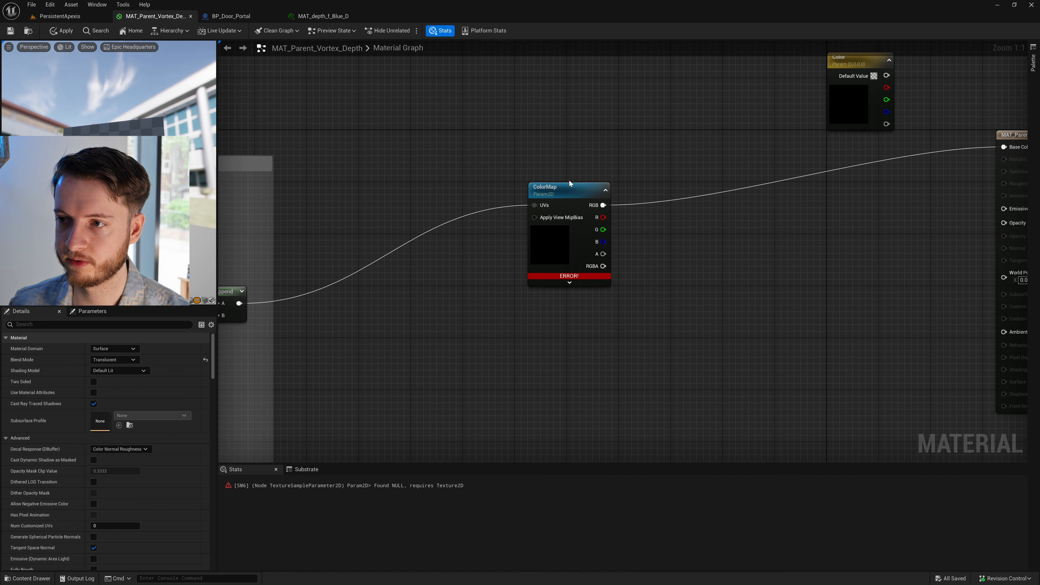
# - Save the material despite its compilation errors and break the link between ColorMap's RGB output and Base Color
pyautogui.click(569, 184)
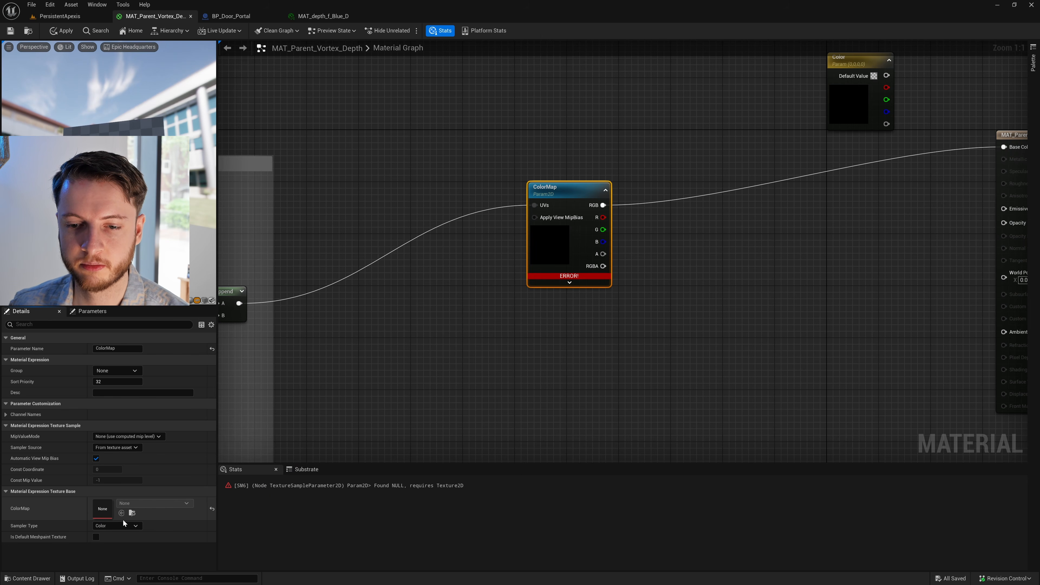
pyautogui.click(10, 31)
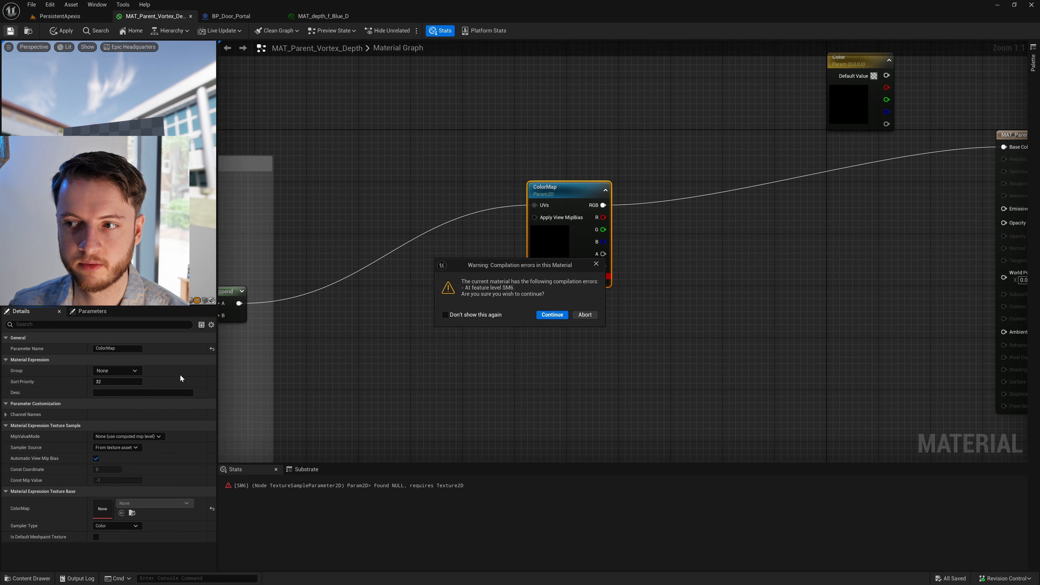
pyautogui.click(549, 316)
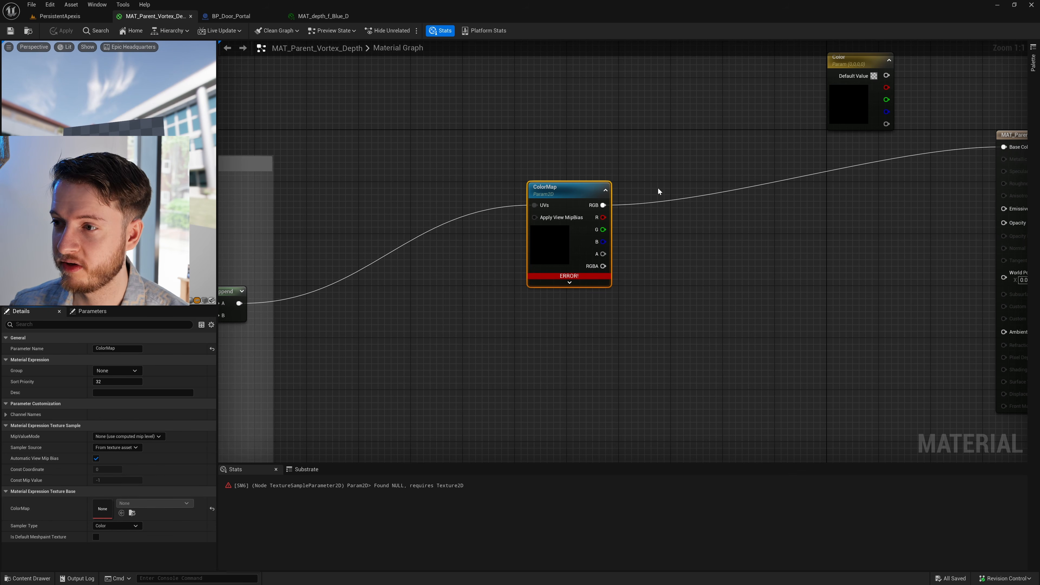
pyautogui.click(663, 200)
pyautogui.keyDown('alt'); pyautogui.click(668, 201); pyautogui.keyUp('alt')
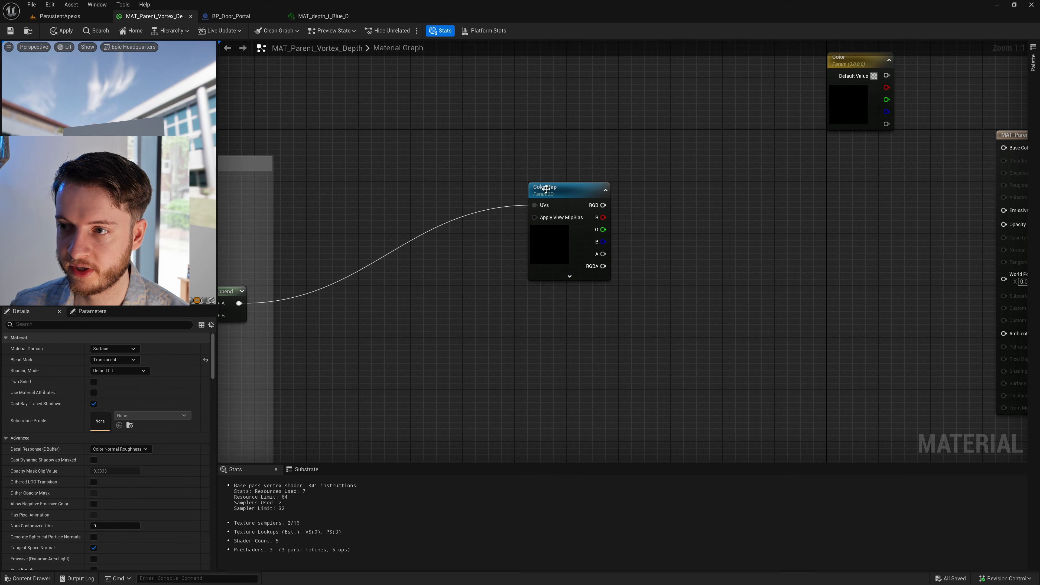
# - Shift the ColorMap node slightly towards the Append node and assign it the T_Perlin_Mask texture, searching the assets for "perlin"
pyautogui.moveTo(546, 189); pyautogui.dragTo(533, 189)
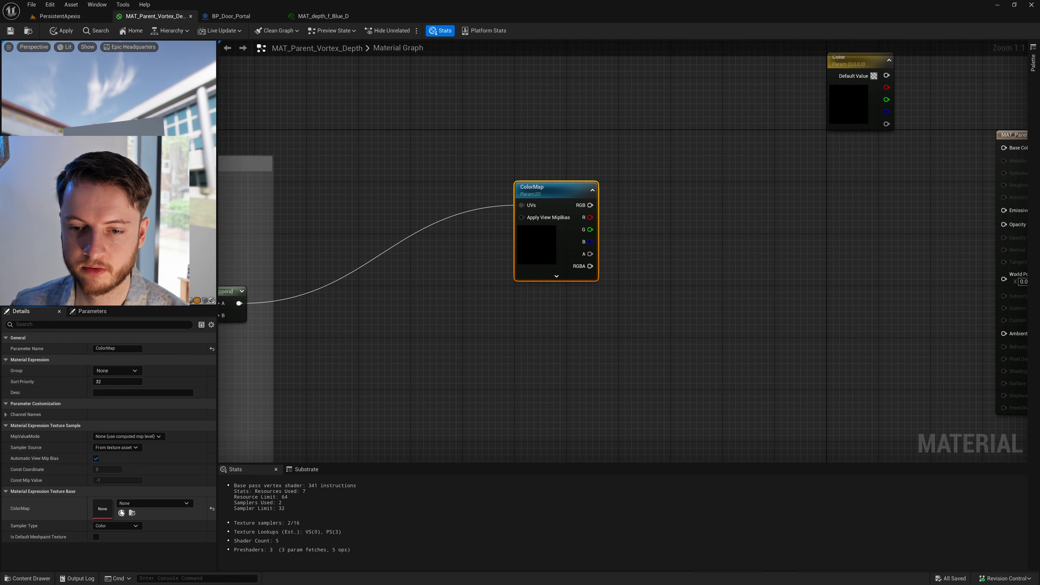
pyautogui.click(134, 504)
pyautogui.click(107, 509)
pyautogui.click(149, 507)
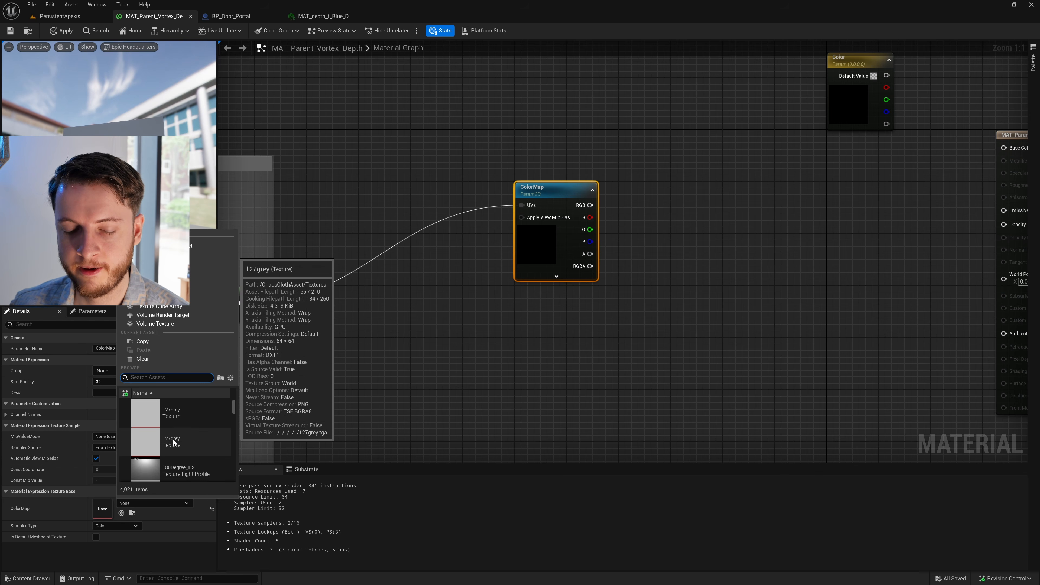
pyautogui.scroll(-3, 173, 440)
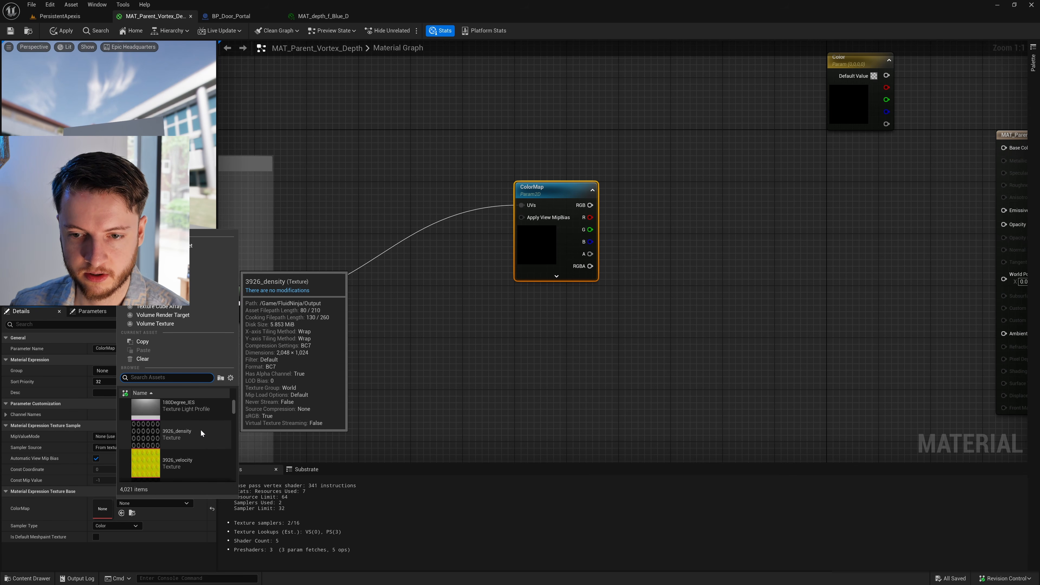
pyautogui.scroll(3, 201, 428)
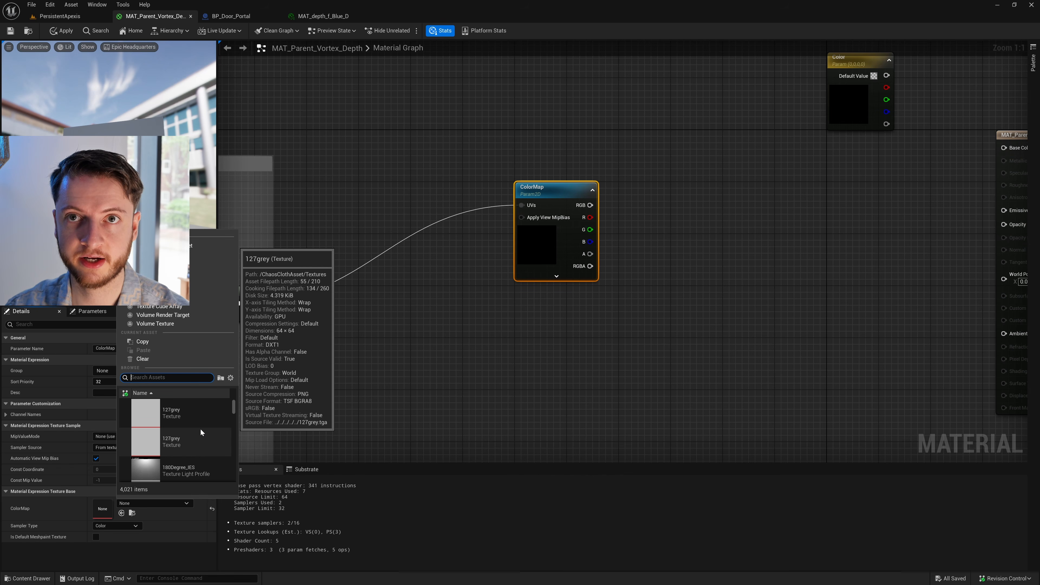
pyautogui.write('perlin')
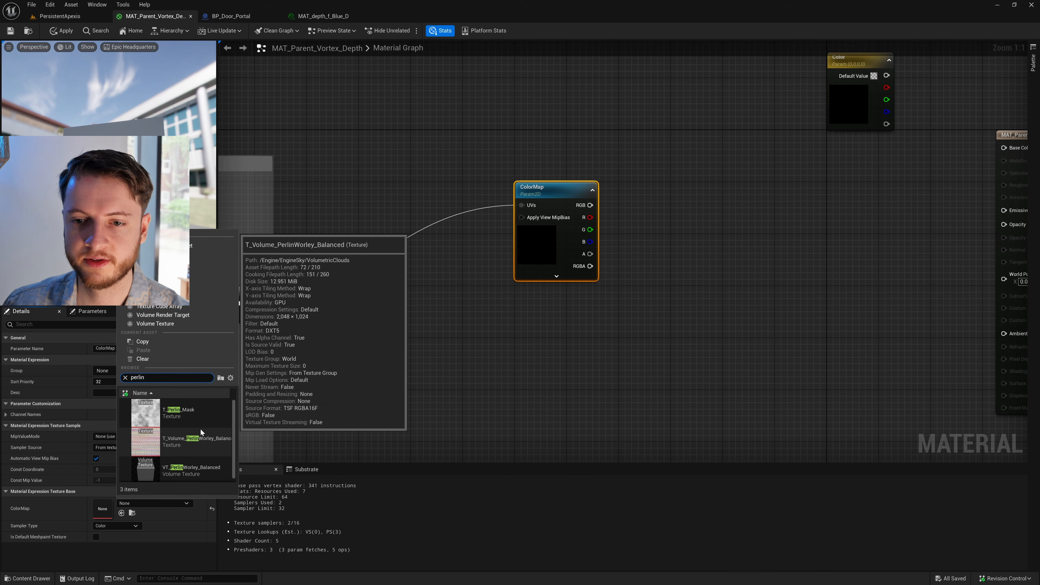
pyautogui.click(198, 412)
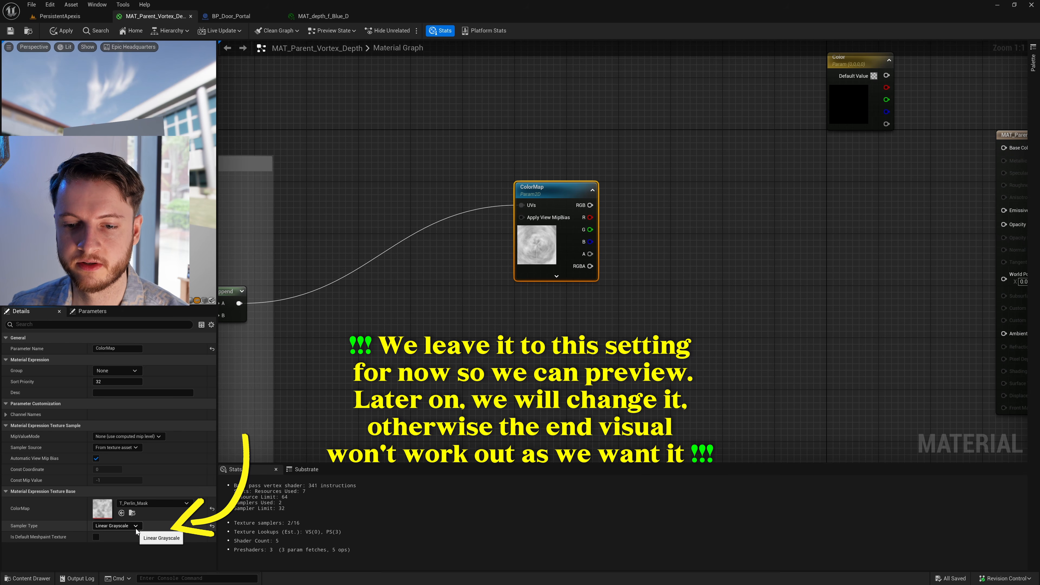
# - Save the material and shift the ColorMap node slightly closer to the Append node
pyautogui.click(12, 32)
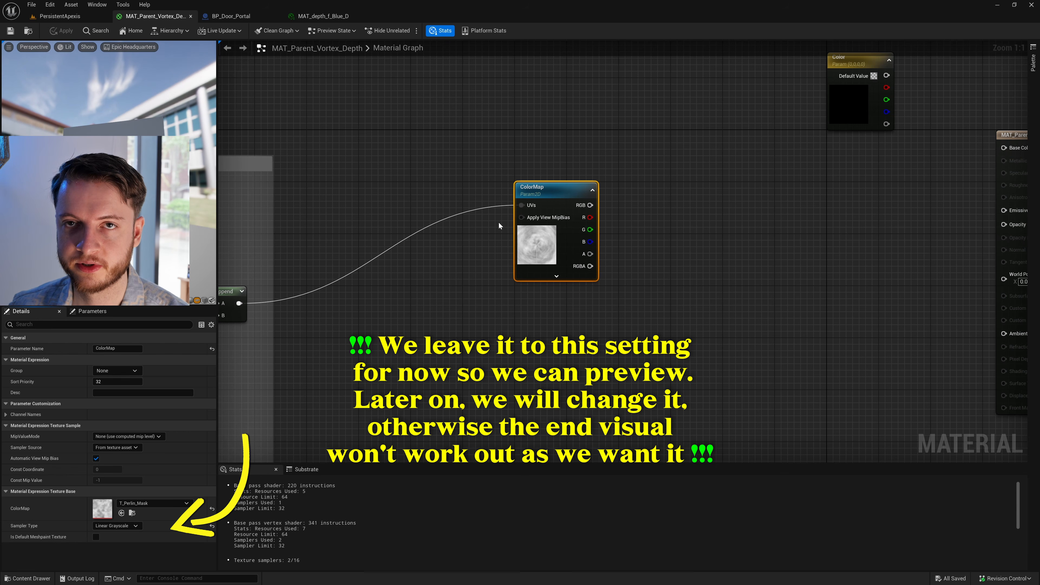
pyautogui.moveTo(570, 193); pyautogui.dragTo(564, 192)
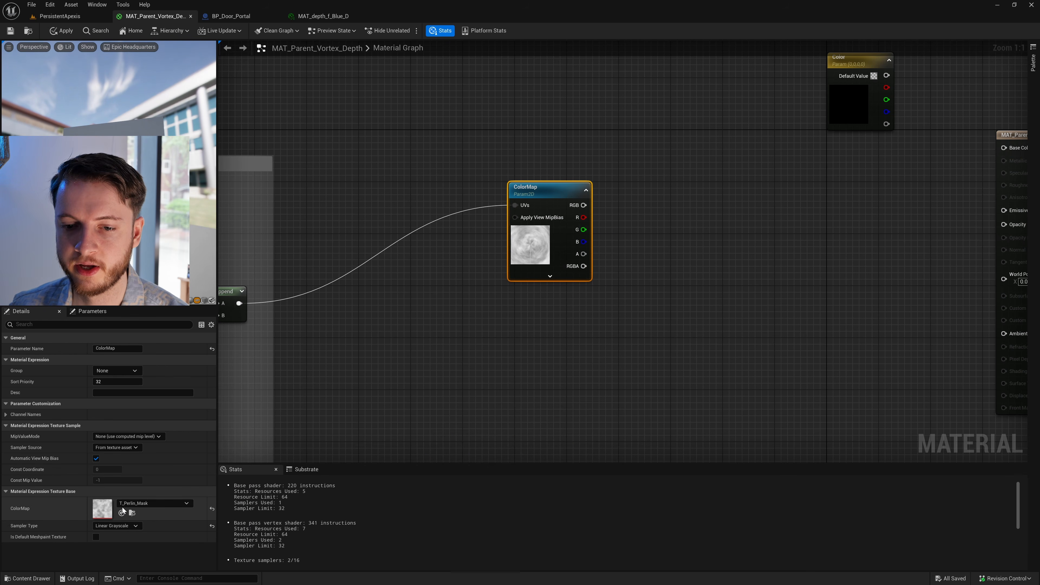
# - Check the asset details of the T_Perlin_Mask texture assigned to ColorMap, leaving the assignment as it is
pyautogui.click(143, 503)
pyautogui.moveTo(152, 414)
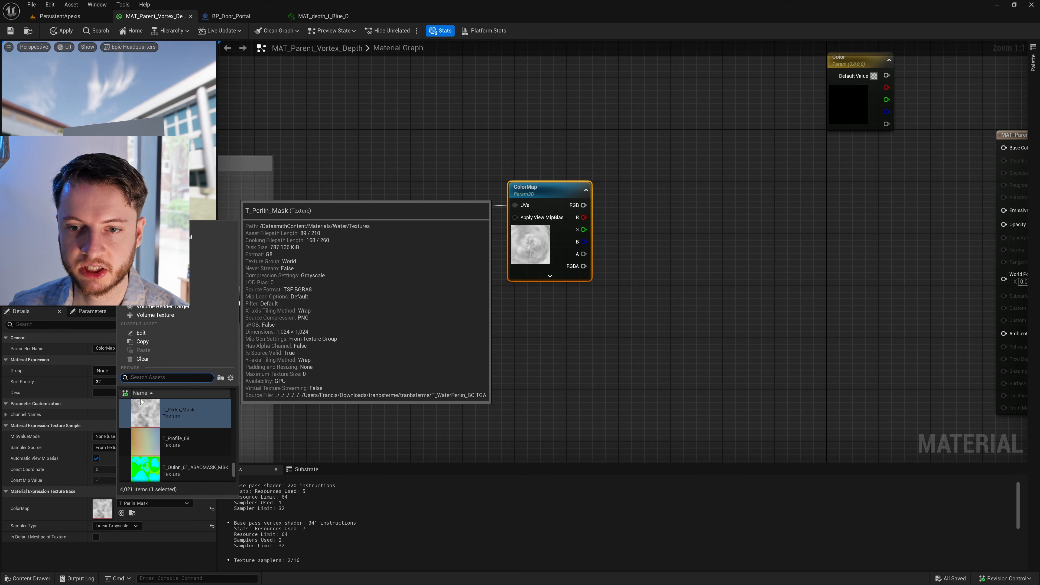
pyautogui.click(552, 329)
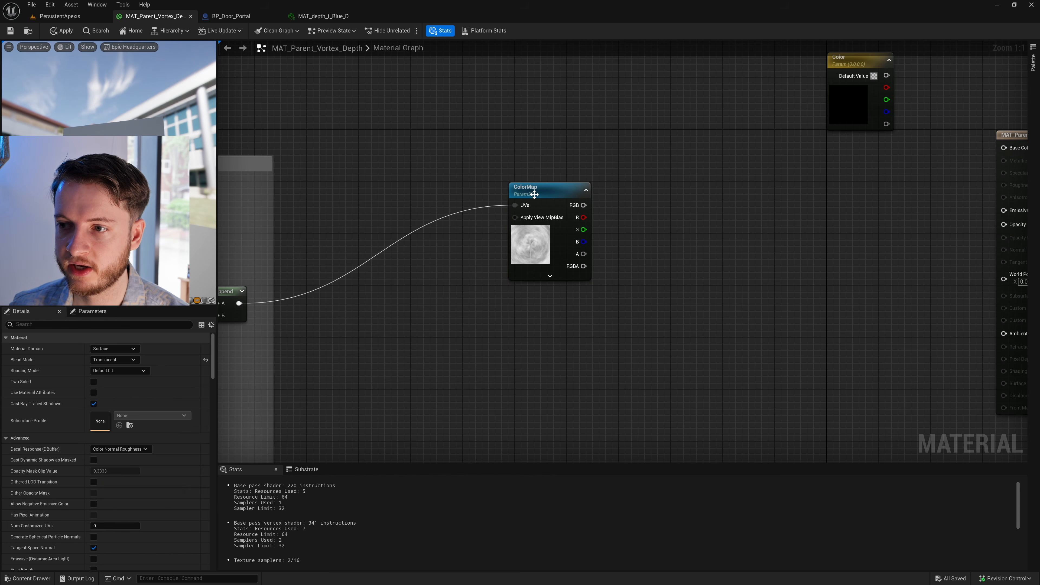
# - Examine how the polar coordinate nodes feed through the Append node into ColorMap's UVs
pyautogui.click(550, 196)
pyautogui.moveTo(488, 247); pyautogui.dragTo(543, 229, button='right')
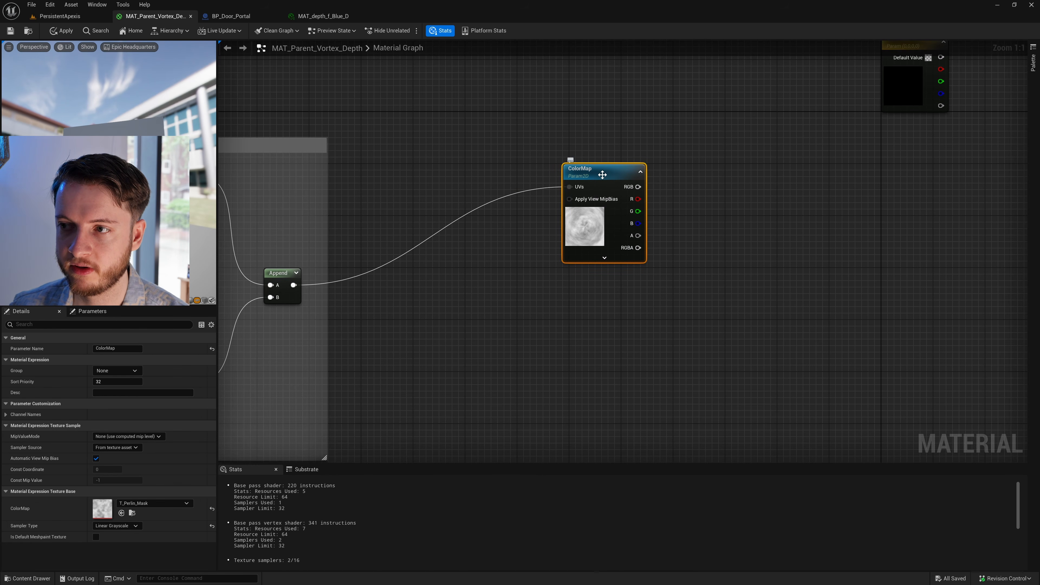
pyautogui.scroll(-2, 549, 317)
pyautogui.click(441, 324)
pyautogui.moveTo(328, 285); pyautogui.dragTo(568, 238, button='right')
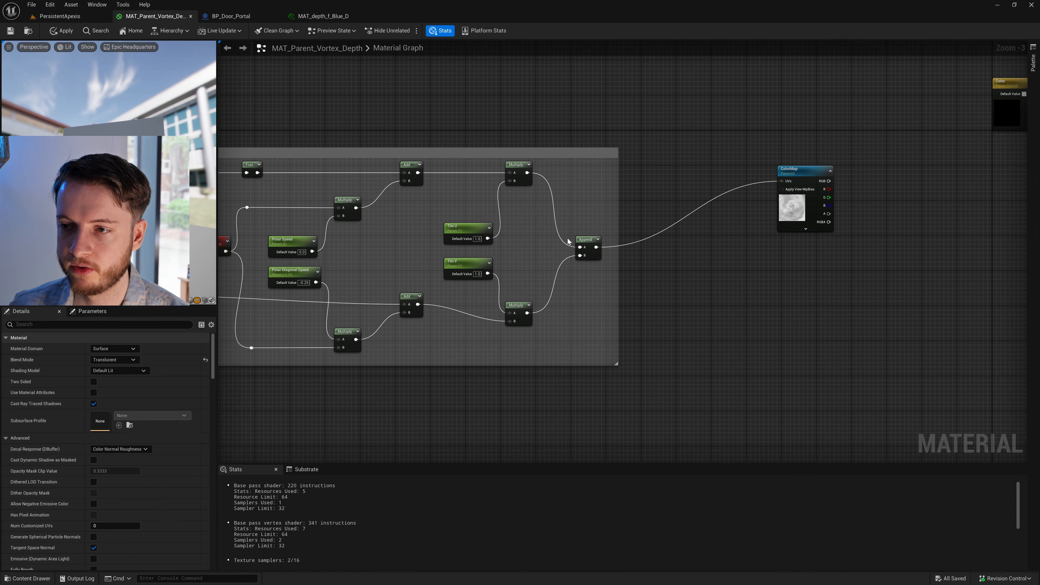
pyautogui.click(593, 241)
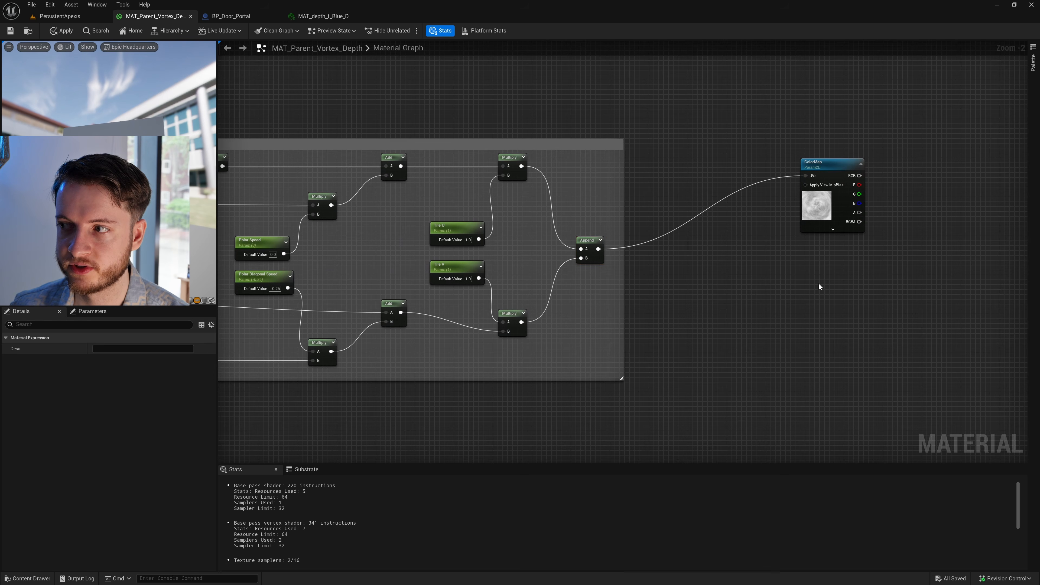
pyautogui.moveTo(866, 271); pyautogui.dragTo(634, 328, button='right')
pyautogui.scroll(2, 633, 329)
pyautogui.click(568, 226)
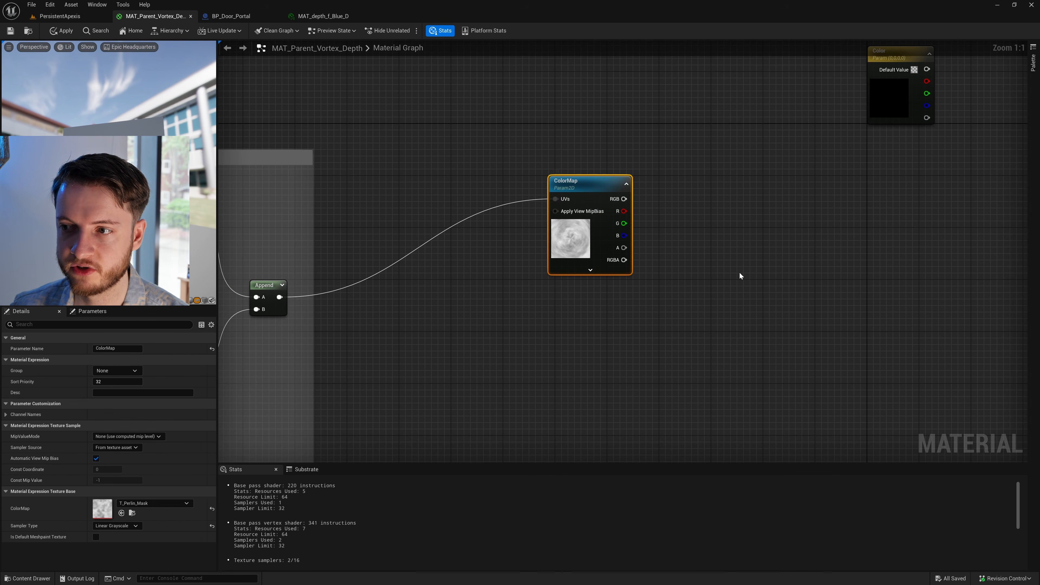
# - Connect ColorMap's RGB output to the material's Base Color, save the material and check the preview
pyautogui.click(740, 276)
pyautogui.moveTo(741, 276); pyautogui.dragTo(558, 342, button='right')
pyautogui.moveTo(465, 284); pyautogui.dragTo(886, 226)
pyautogui.moveTo(620, 357); pyautogui.dragTo(764, 275, button='right')
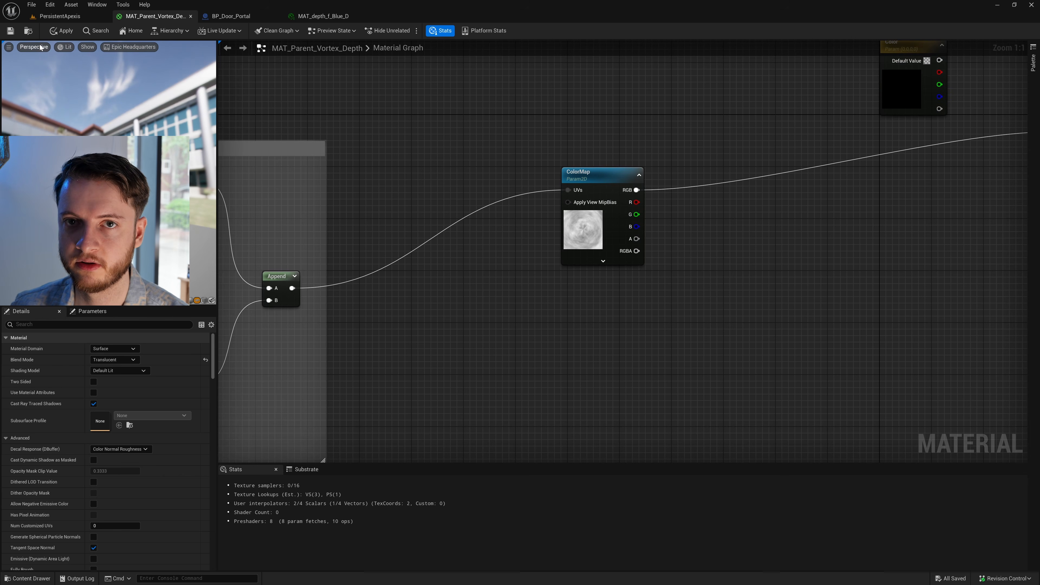
pyautogui.click(11, 32)
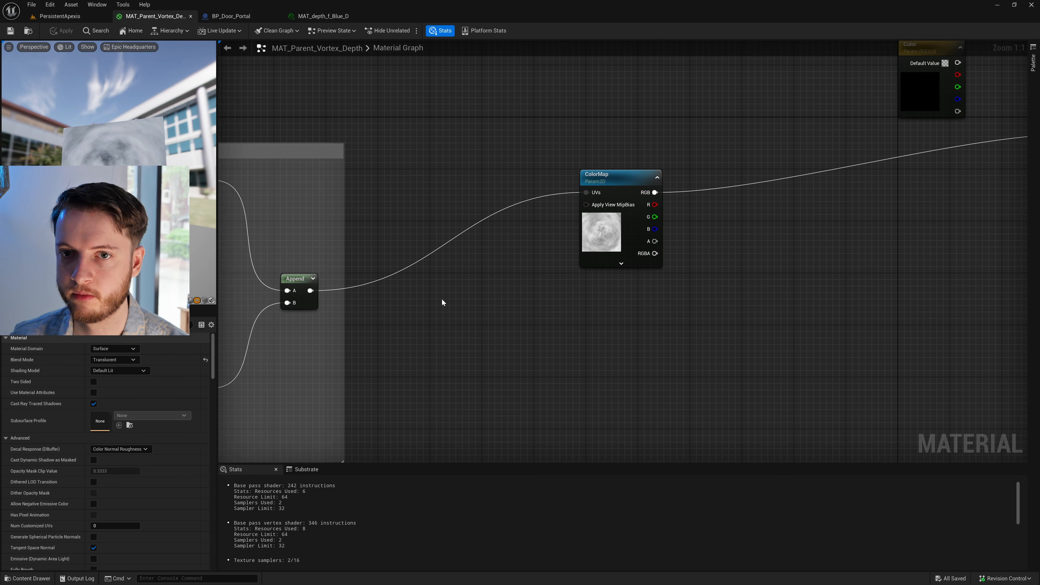
pyautogui.moveTo(144, 155)
pyautogui.mouseDown()
pyautogui.moveTo(163, 157)
pyautogui.moveTo(144, 155)
pyautogui.mouseUp()
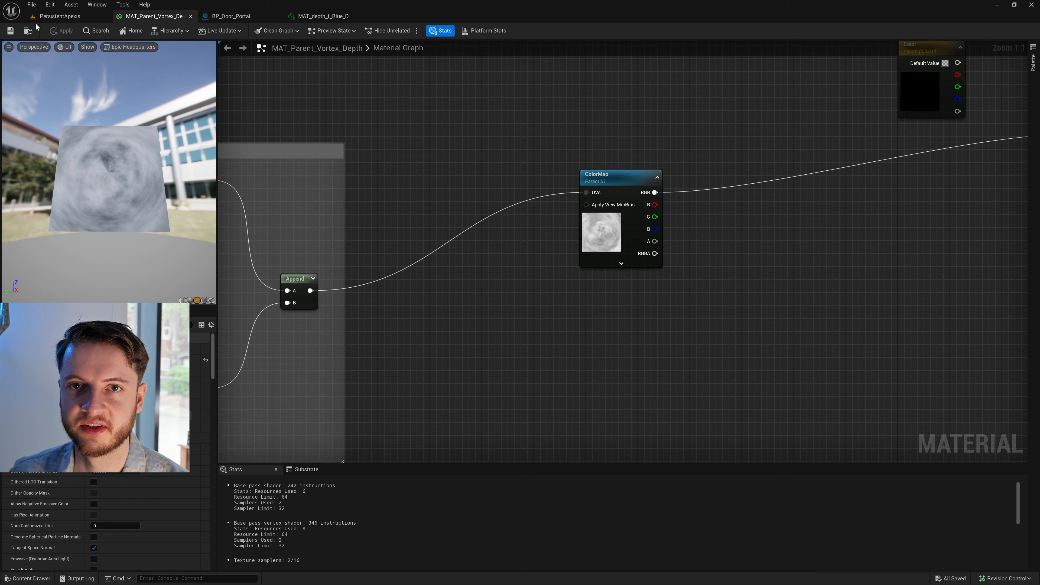
# - Review the whole Polar Coordinates node group from TexCoord to Append, and switch to the PersistentApexis level
pyautogui.scroll(-4, 454, 338)
pyautogui.moveTo(441, 346); pyautogui.dragTo(950, 261, button='right')
pyautogui.moveTo(268, 281); pyautogui.dragTo(475, 307, button='right')
pyautogui.scroll(4, 470, 304)
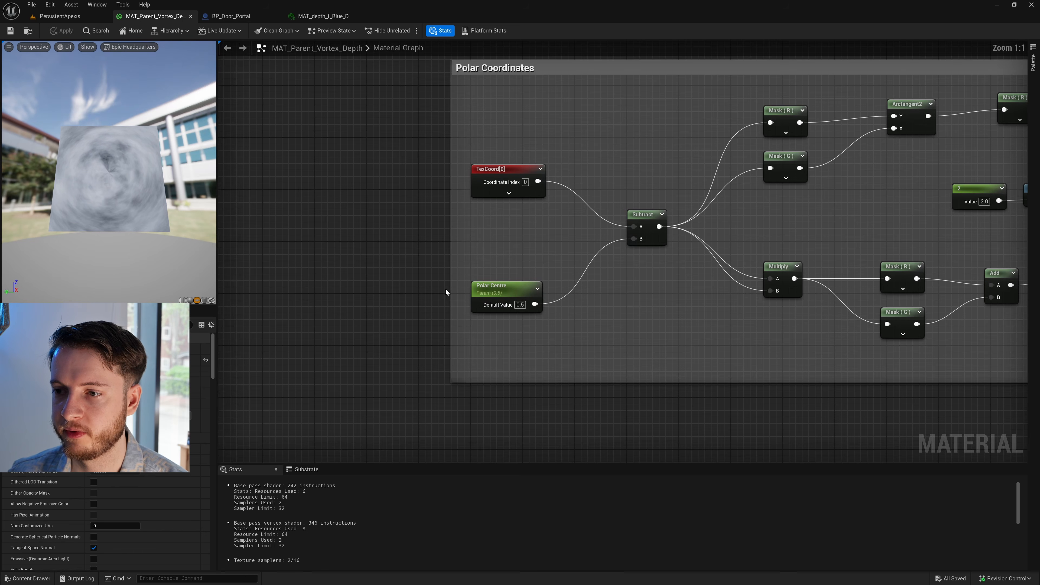
pyautogui.scroll(-4, 810, 377)
pyautogui.moveTo(874, 387); pyautogui.dragTo(536, 342, button='right')
pyautogui.scroll(-1, 537, 342)
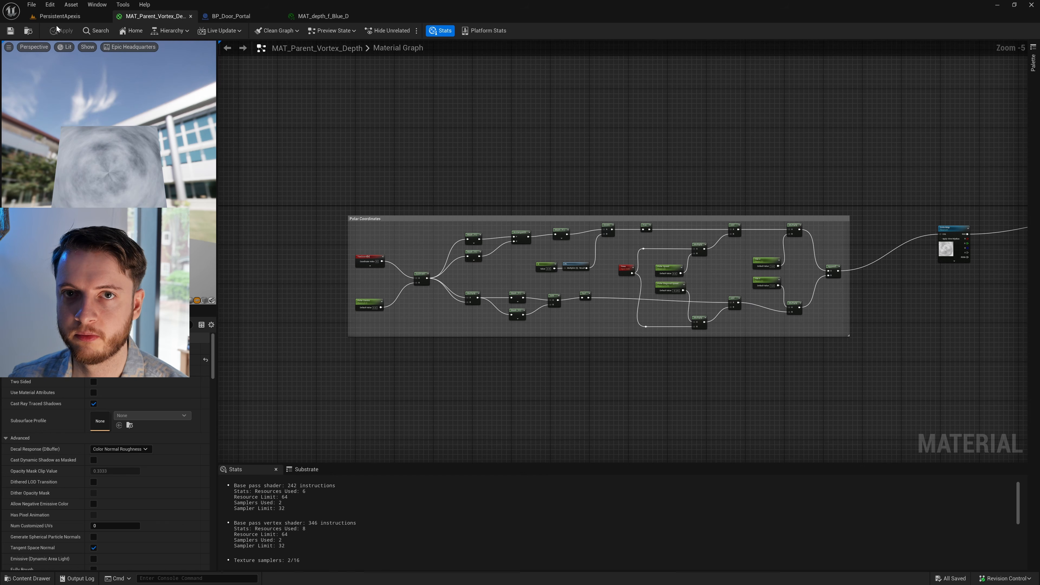
pyautogui.click(60, 16)
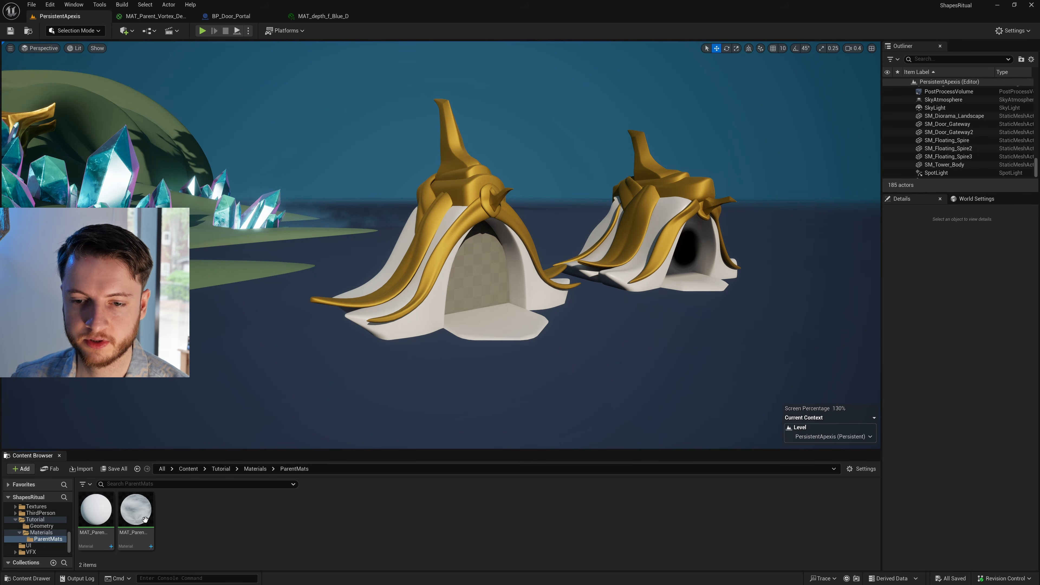